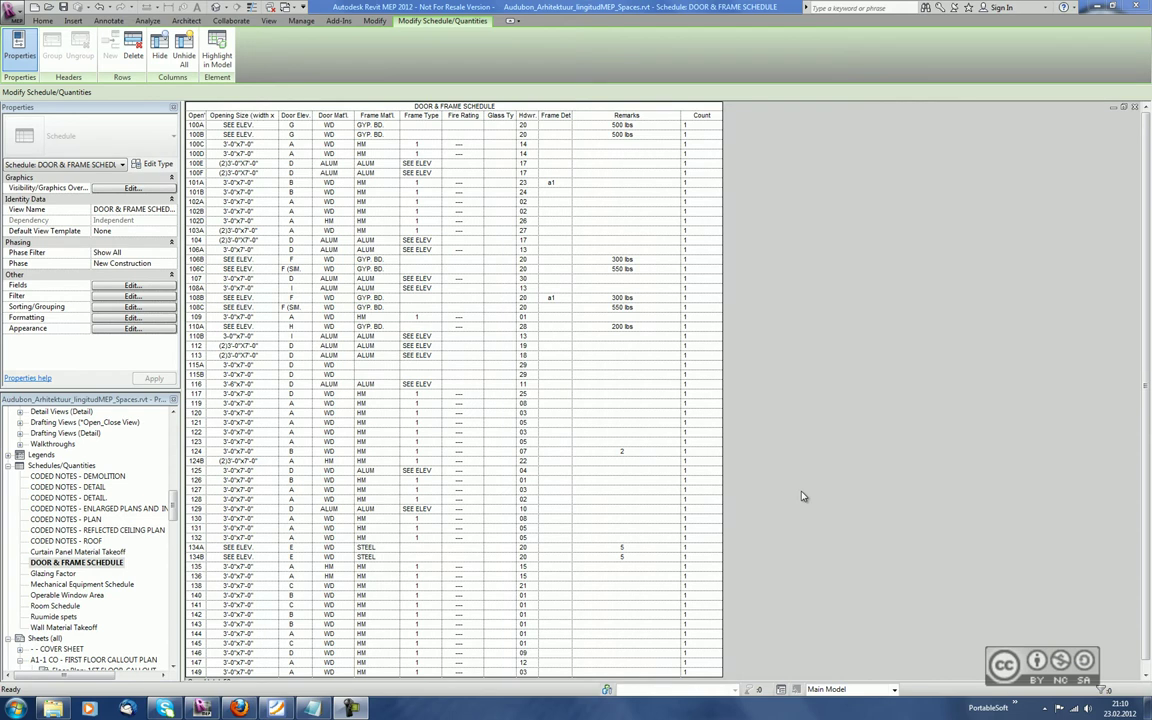
Step: Display the View ribbon's Schedules drop-down: Schedule/Quantities, Material Takeoff, Sheet List, Note Block, View List
left_click(552, 297)
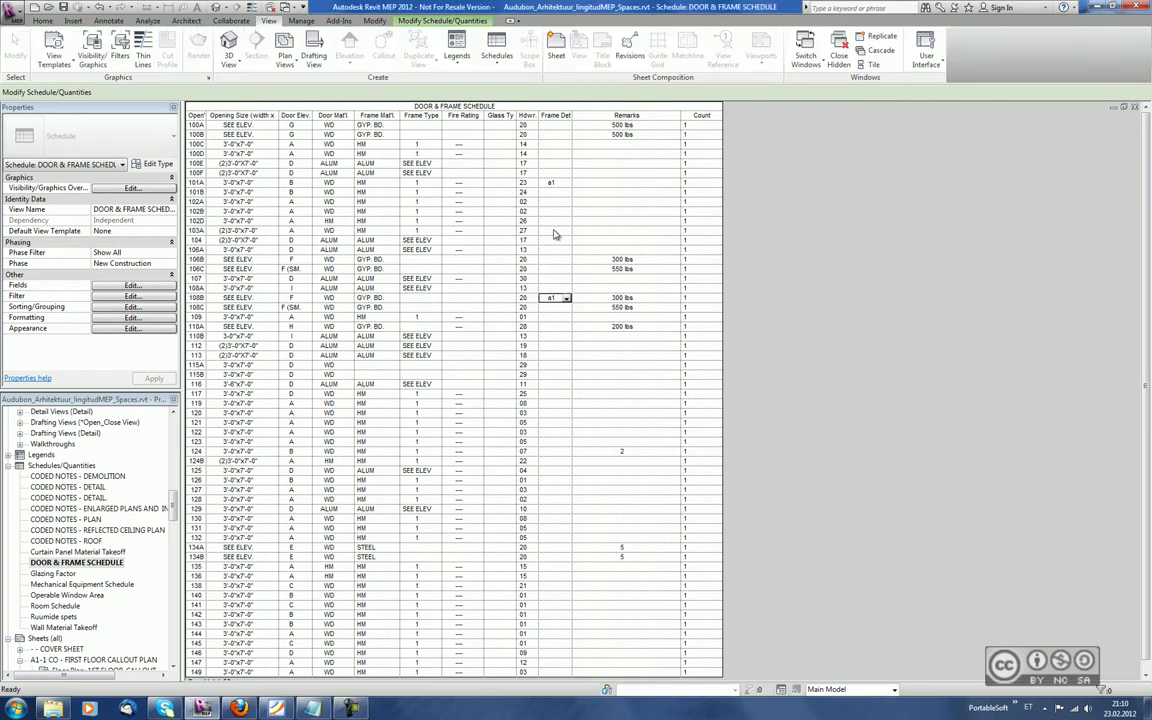
left_click(497, 62)
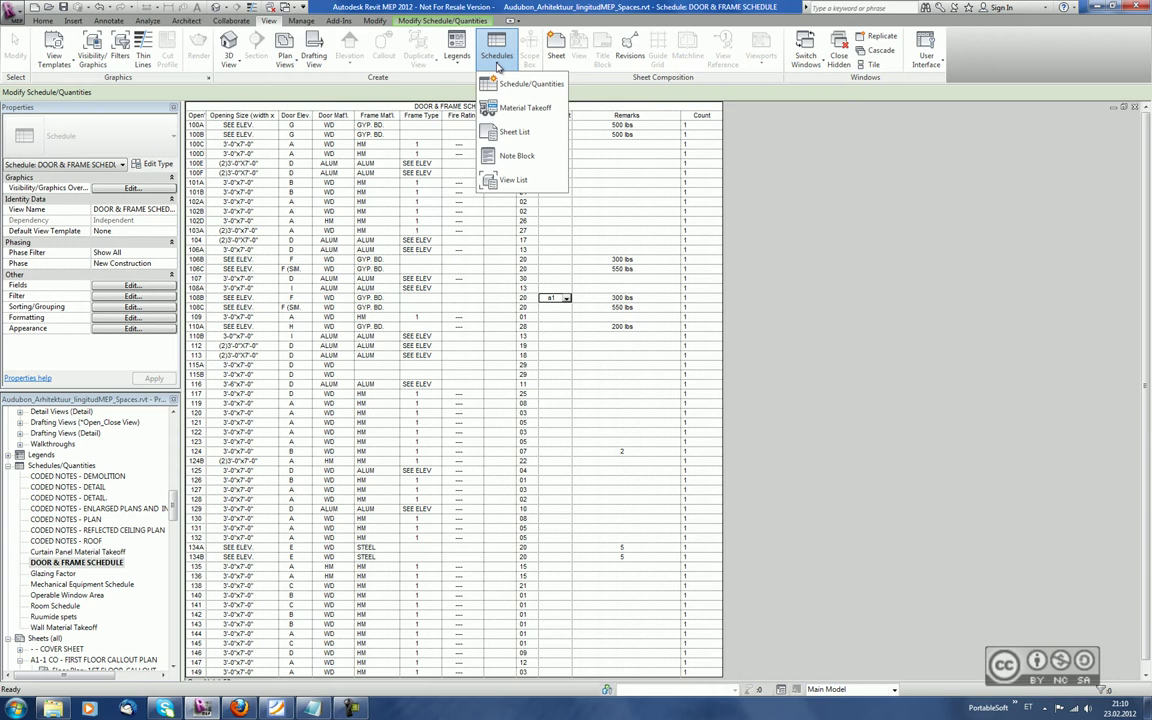
Step: Open Ruumide spets from the Project Browser and widen the Level column to fit FIRST FLOOR
double_click(55, 616)
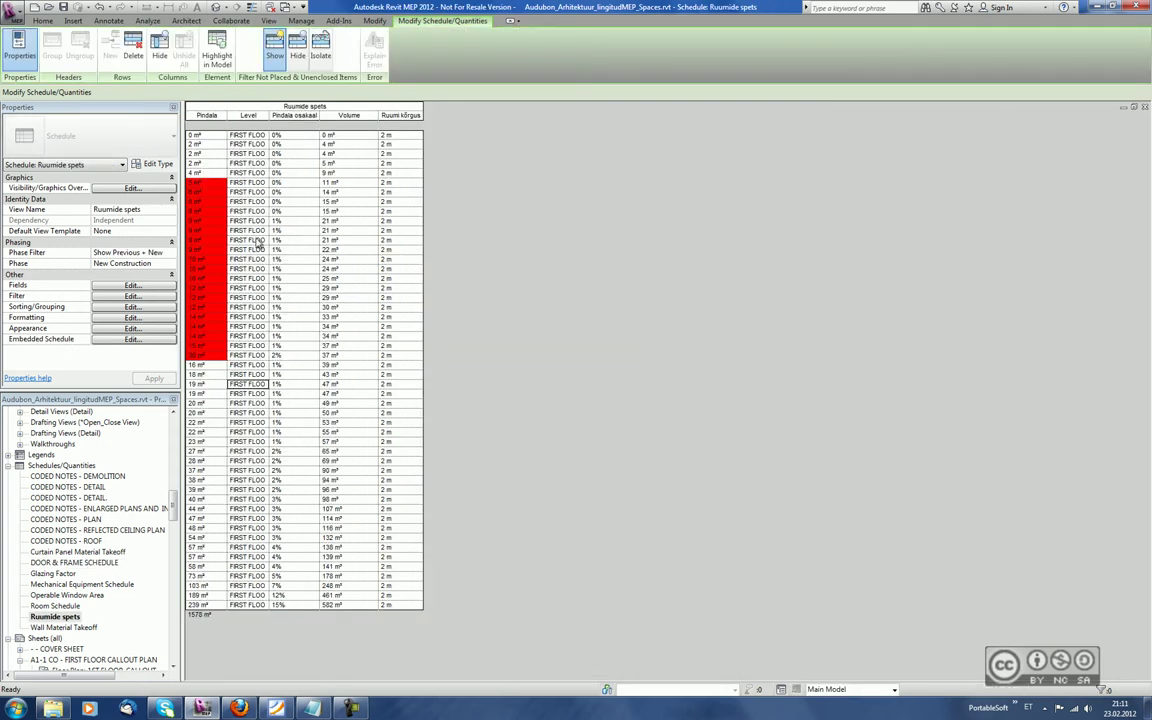
left_click_drag(268, 115, 290, 115)
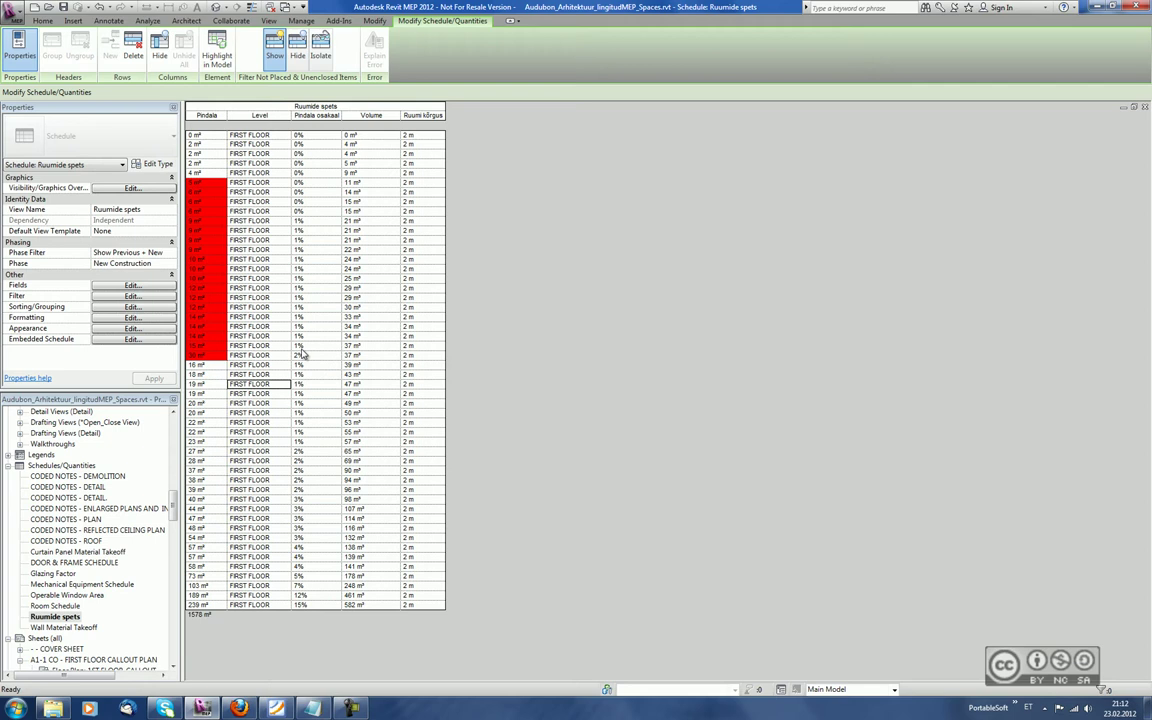
Step: Start a new schedule with Mechanical Equipment as its category
left_click(268, 20)
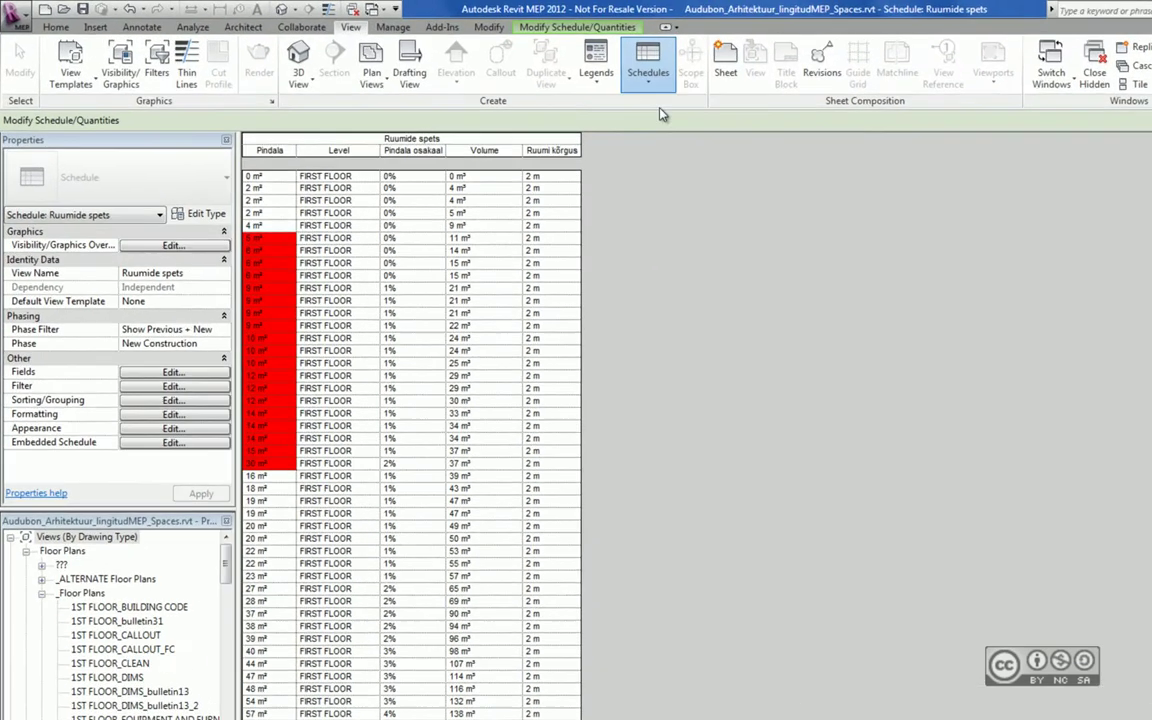
left_click(496, 55)
left_click(510, 75)
left_click_drag(811, 433, 811, 495)
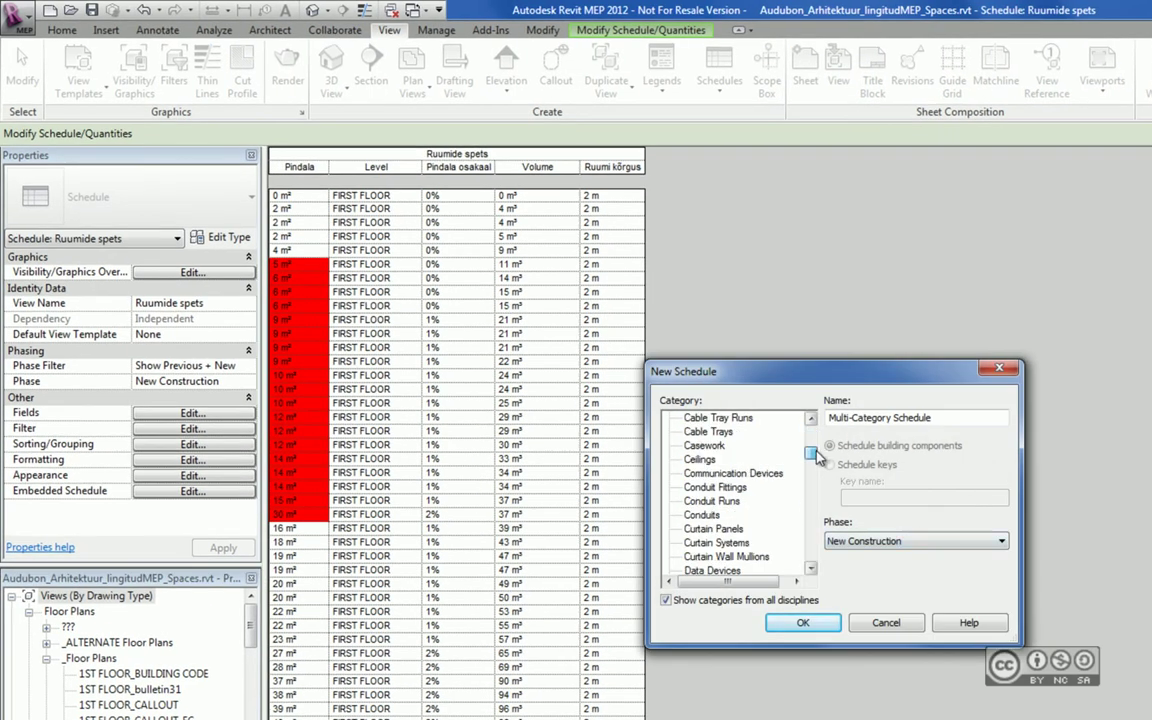
left_click(755, 517)
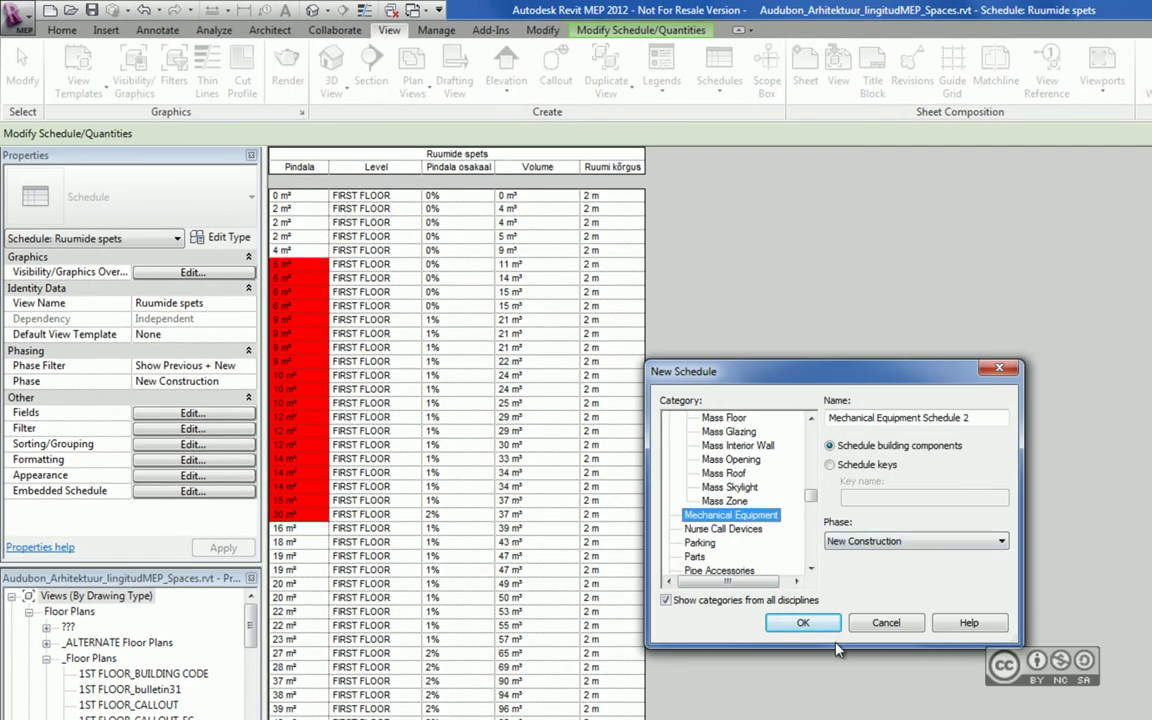
key("Return")
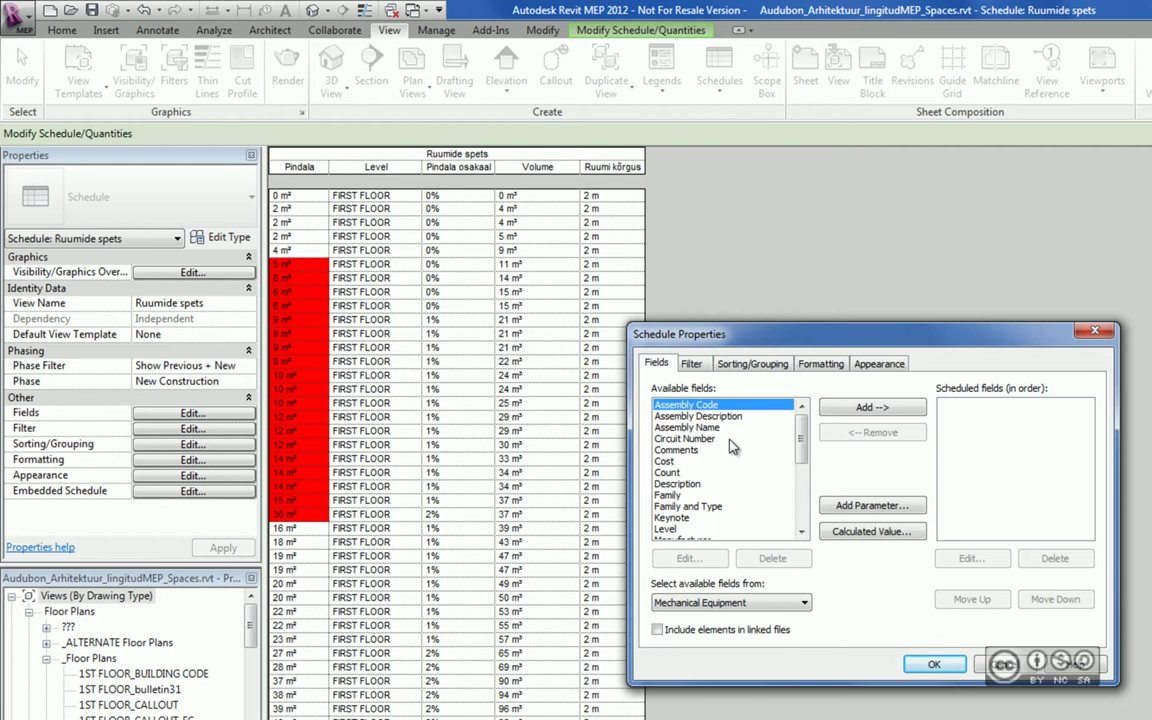
Step: Review the Filter options, then add Description as the schedule's only field
left_click(691, 363)
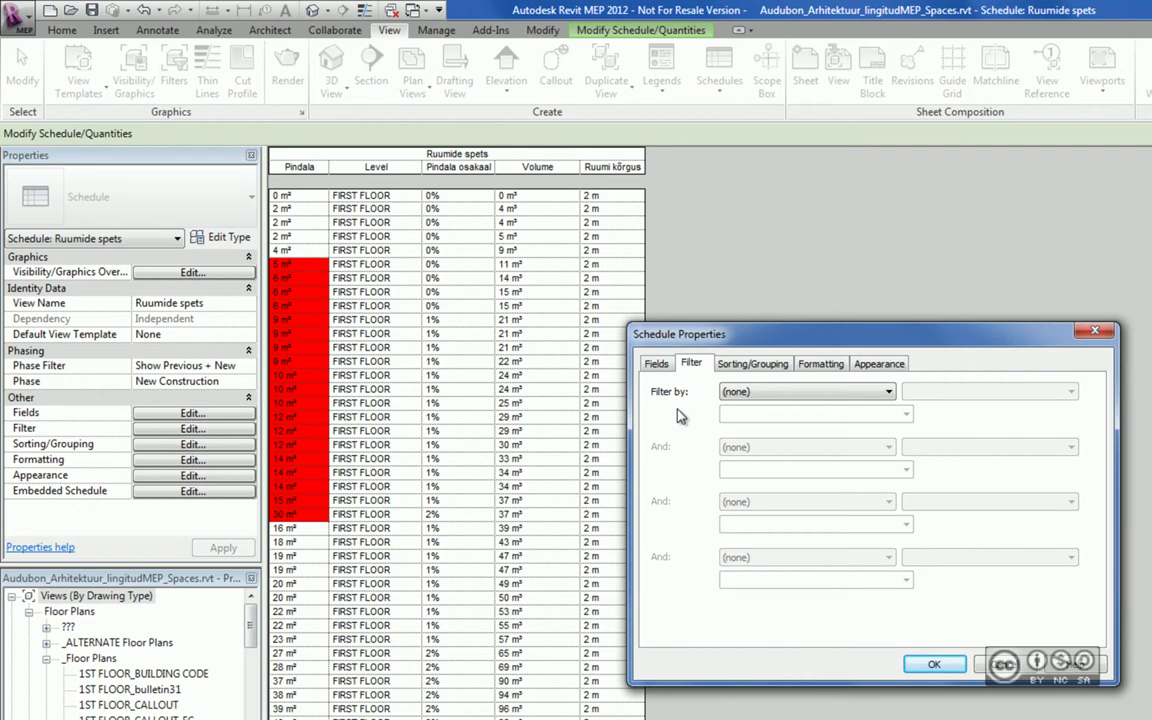
key("ctrl+shift+Tab")
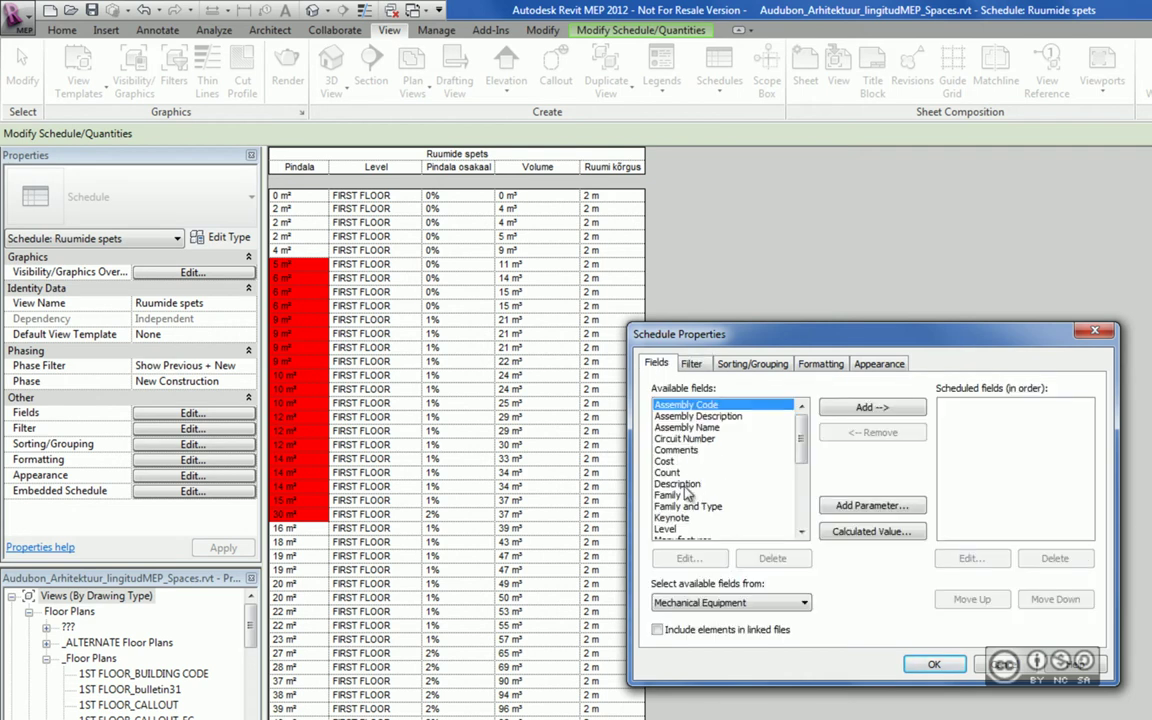
left_click(688, 485)
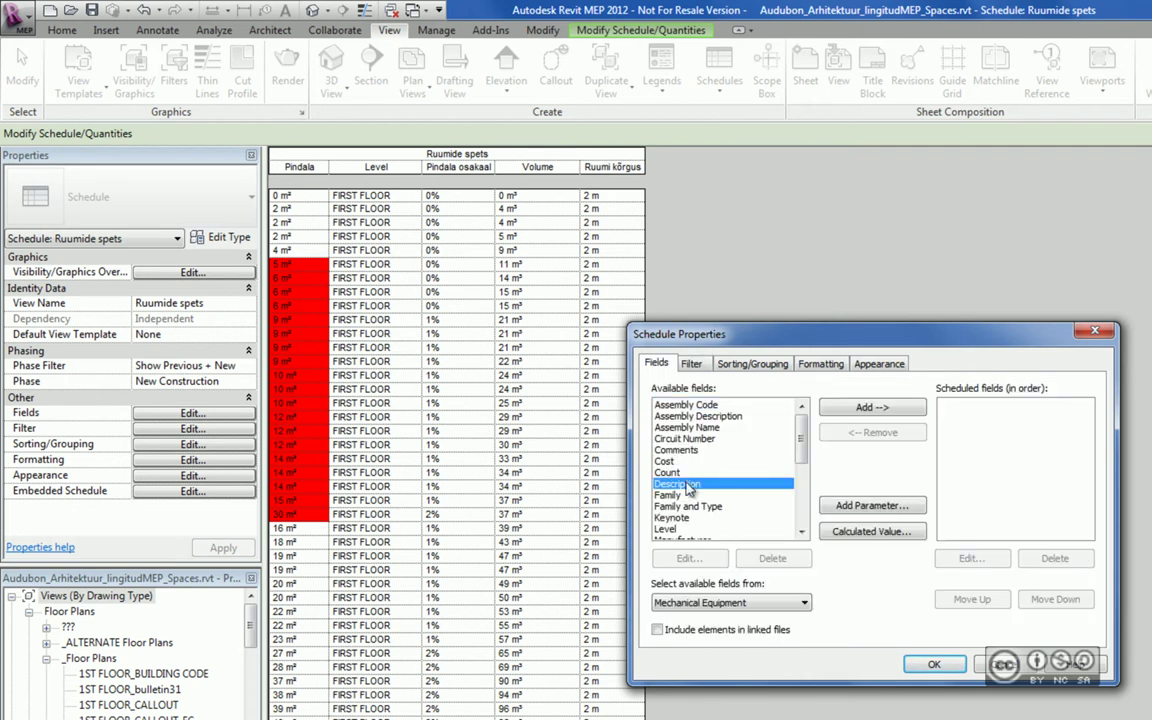
left_click(850, 410)
left_click(940, 664)
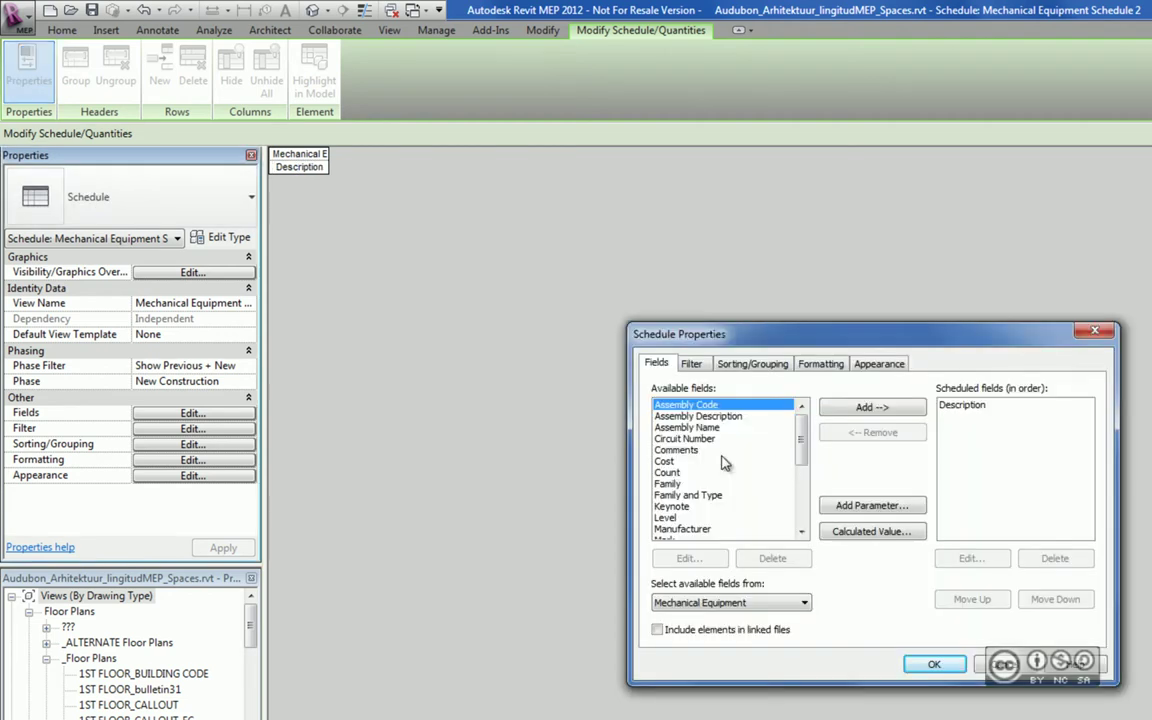
Step: Add Mark to the scheduled fields, opening and cancelling Add Parameter along the way
left_click_drag(800, 411, 800, 462)
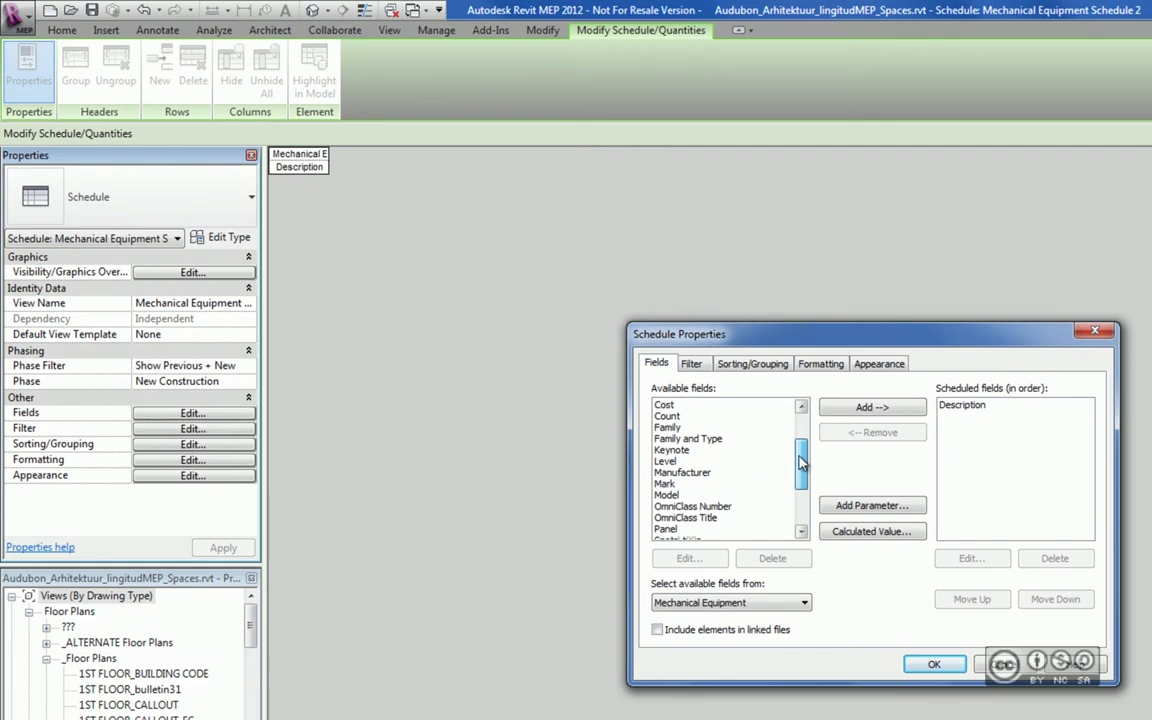
left_click(680, 483)
left_click(872, 407)
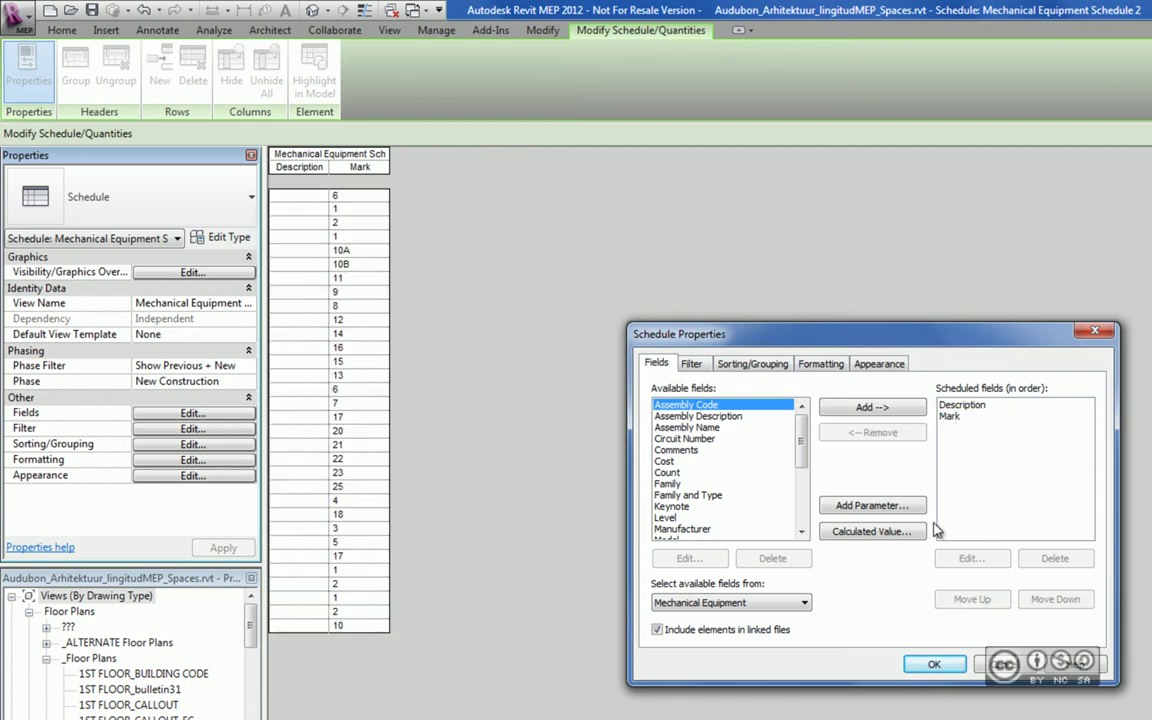
left_click(866, 507)
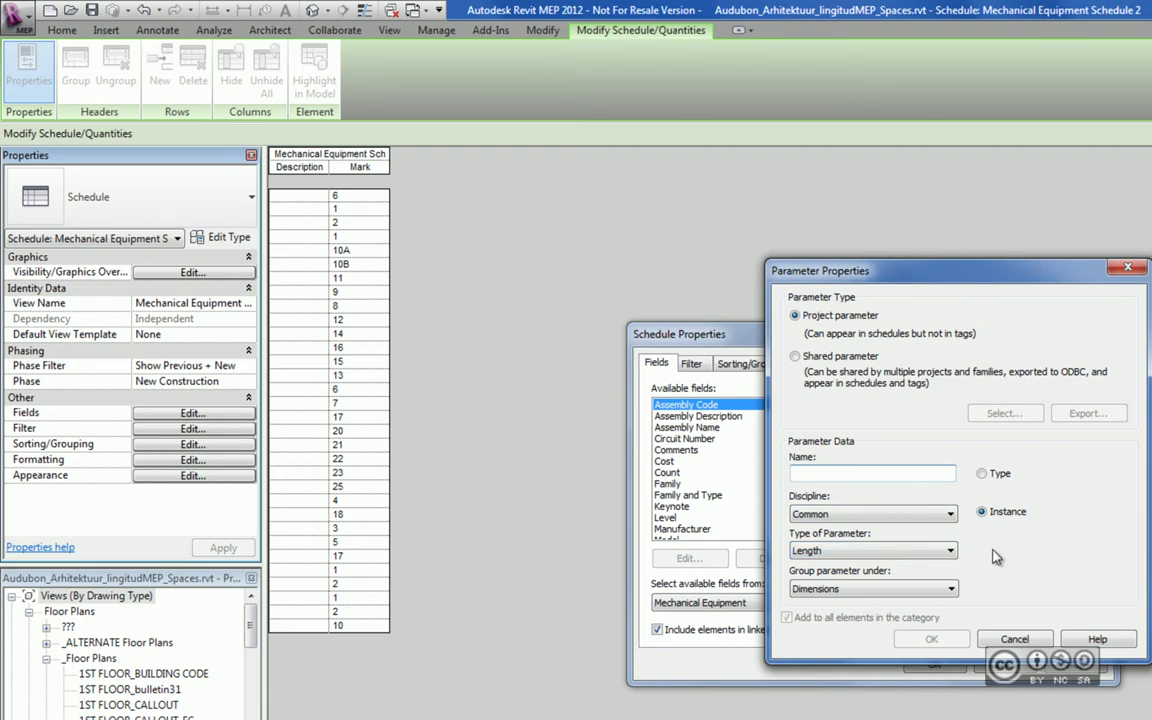
key("Escape")
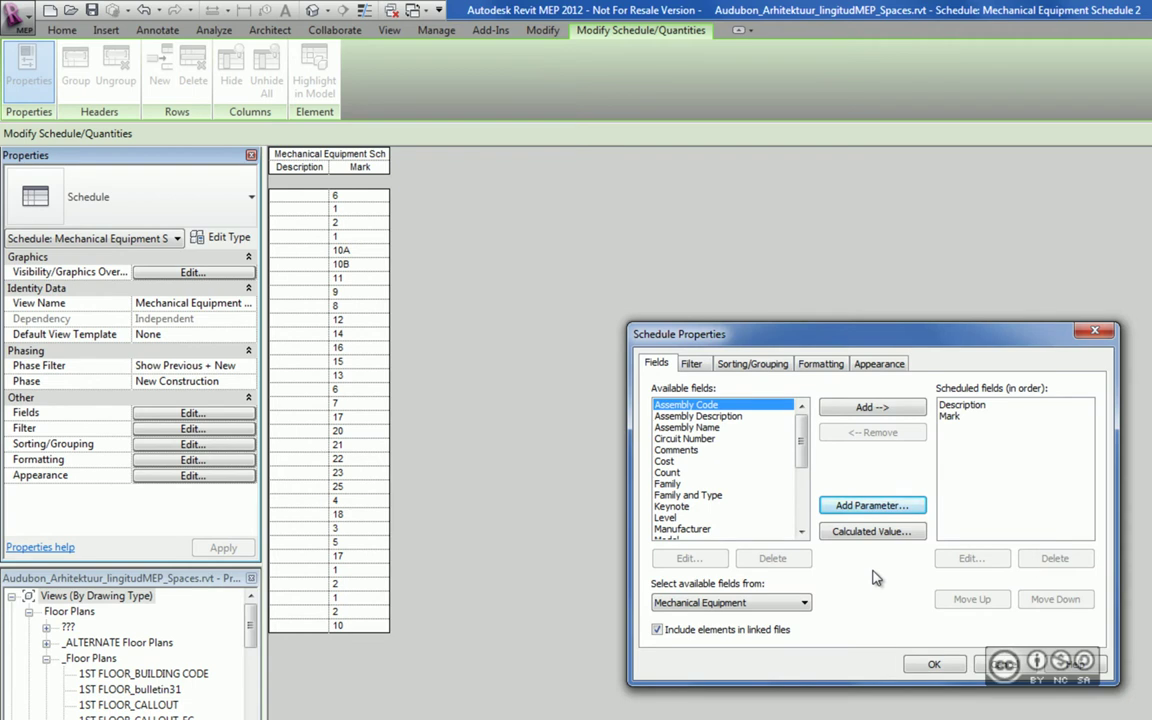
Step: Add Type Comments as a column and begin choosing a category for another schedule
scroll(725, 470, "down", 4)
left_click(700, 506)
left_click(875, 408)
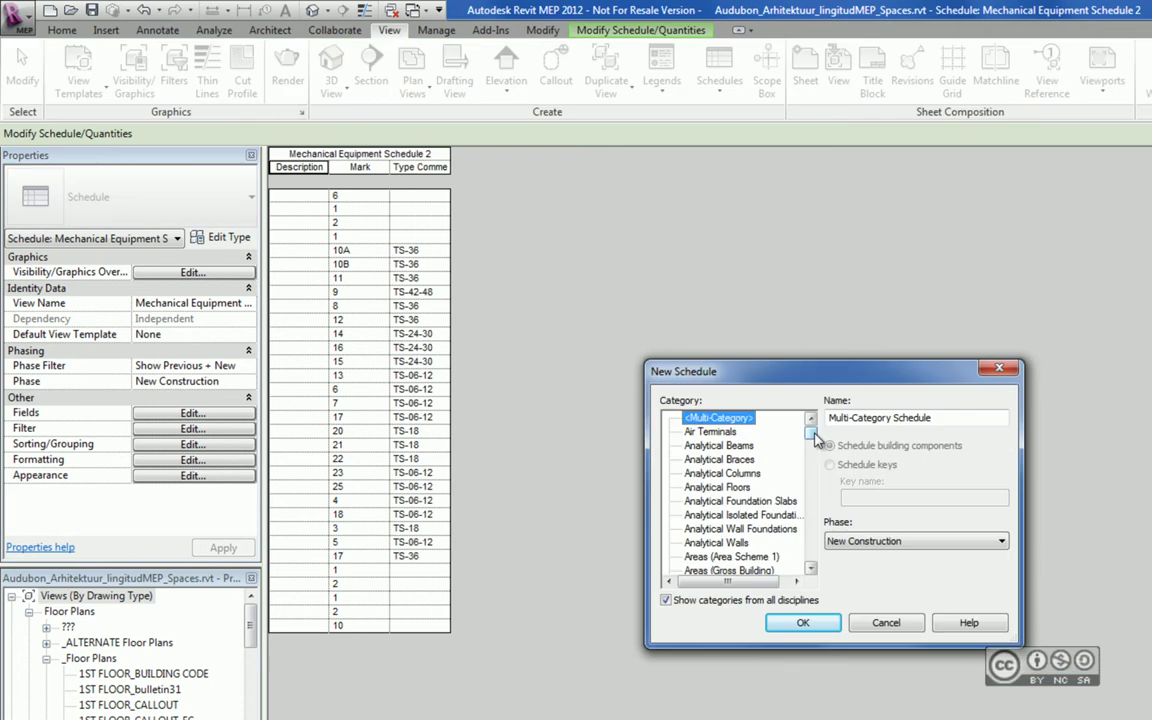
mouse_move(811, 425)
left_mouse_down()
mouse_move(811, 522)
mouse_move(811, 488)
left_mouse_up()
Step: Create a Lighting Fixtures schedule and add the Type Mark and URL fields
left_click(705, 530)
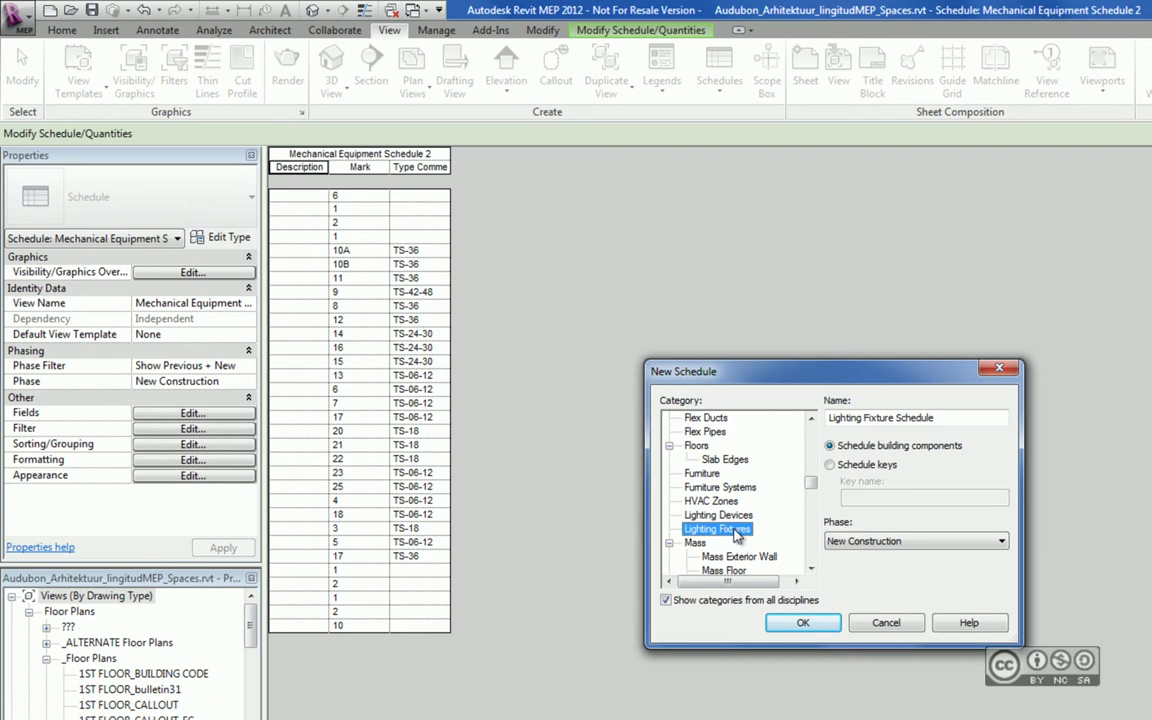
left_click(803, 622)
scroll(727, 483, "down", 5)
scroll(727, 483, "down", 5)
left_click(712, 485)
left_click(872, 407)
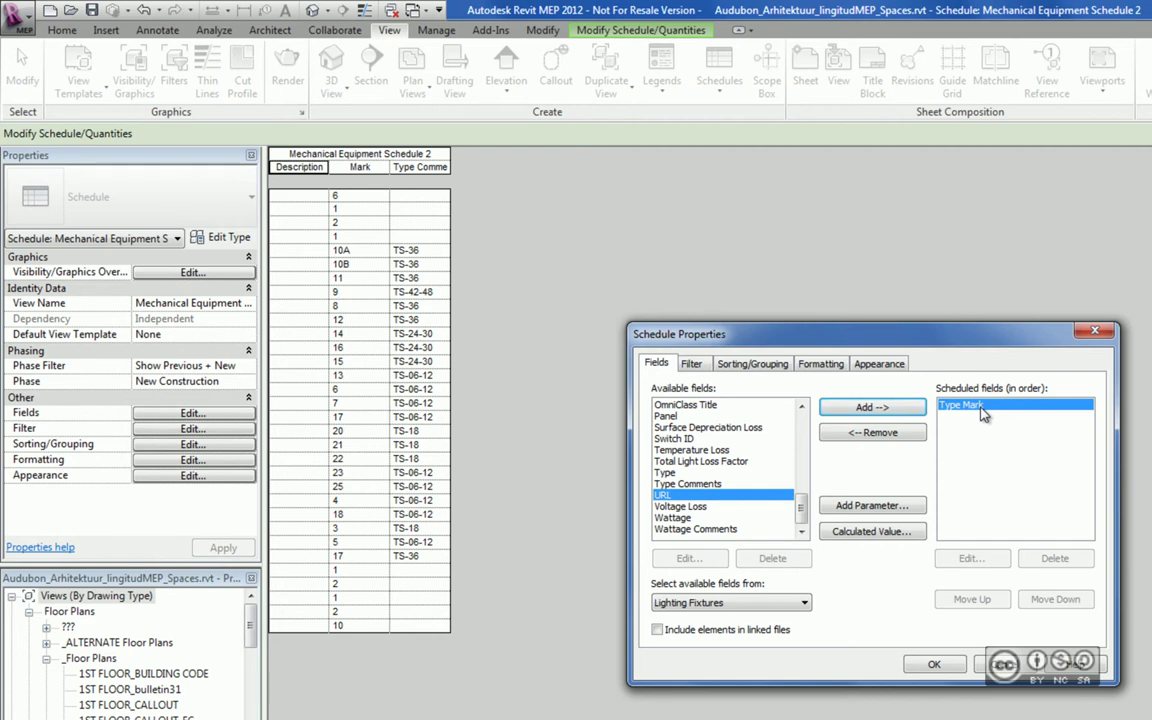
left_click(666, 473)
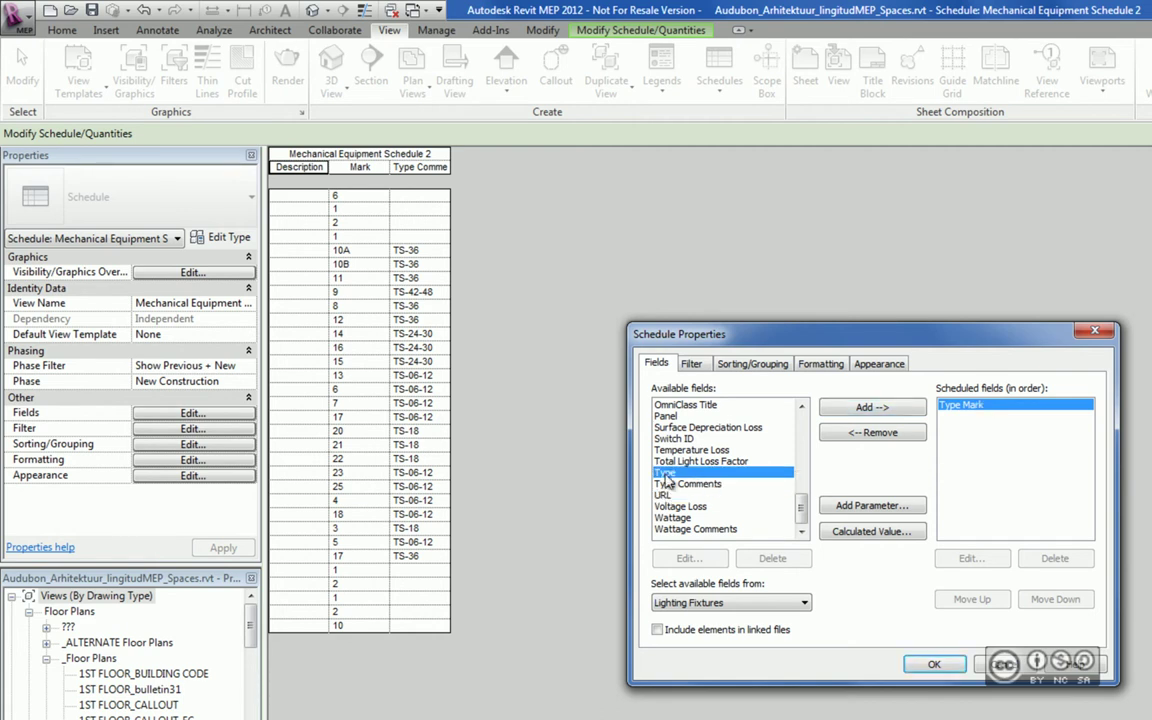
left_click(662, 496)
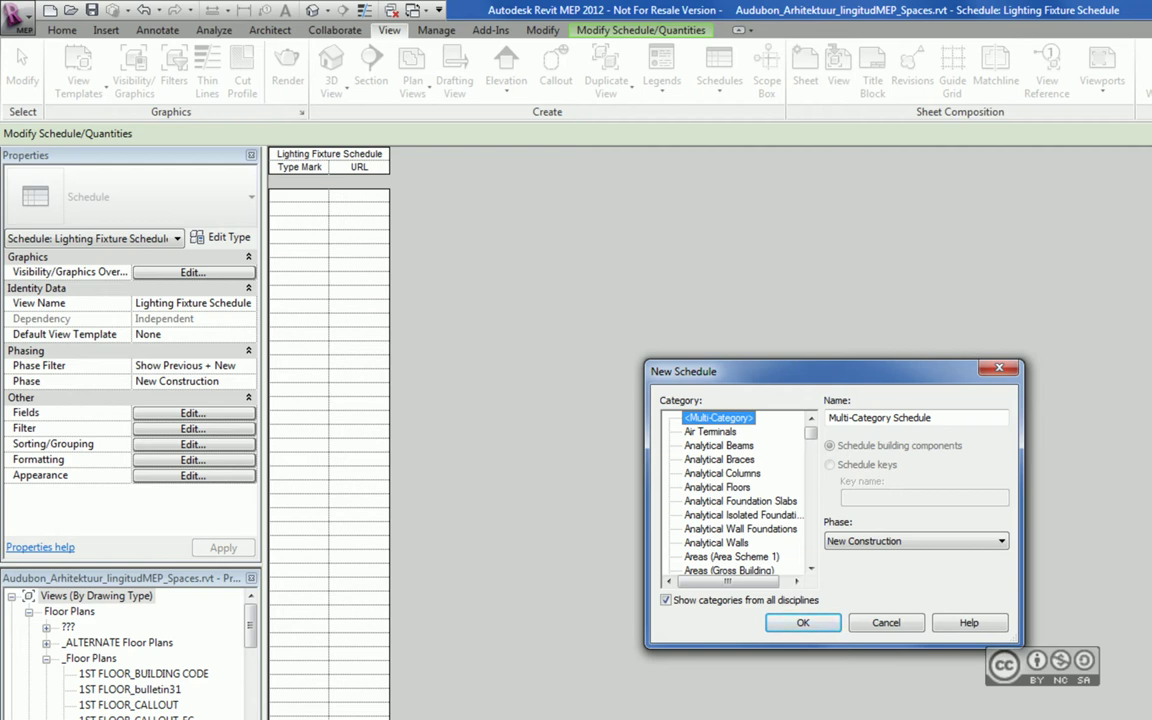
Step: Start a new schedule with Ducts as the category
left_click_drag(811, 433, 811, 476)
left_click(697, 542)
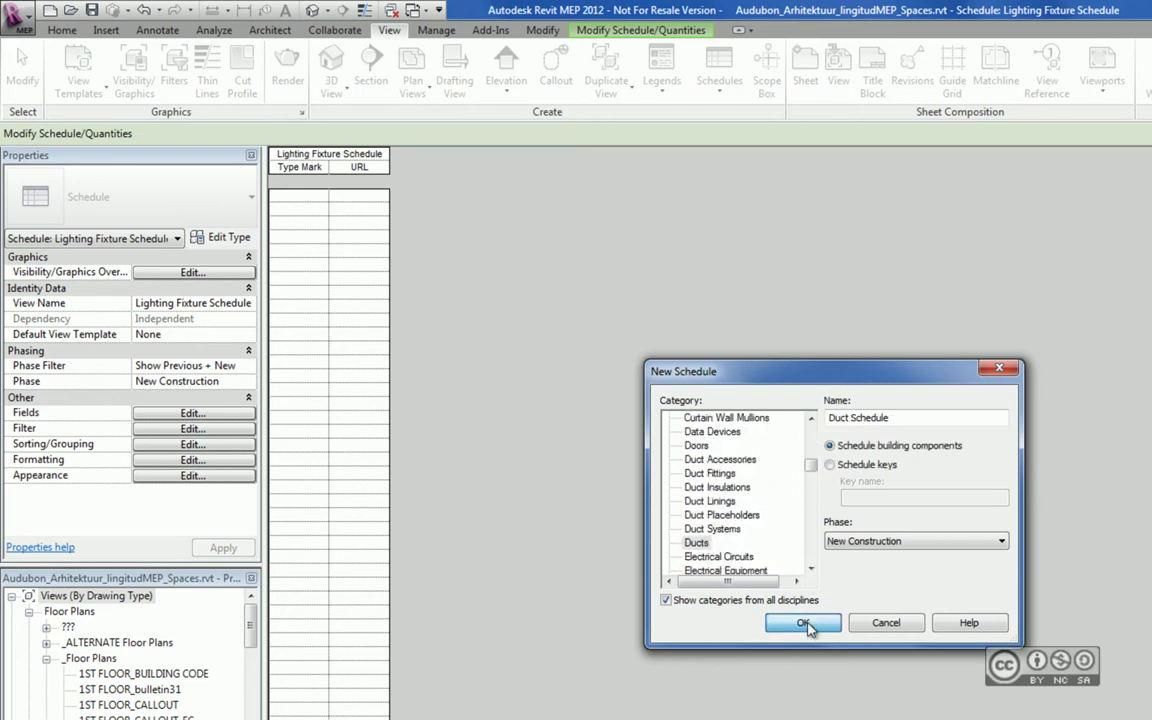
left_click(805, 623)
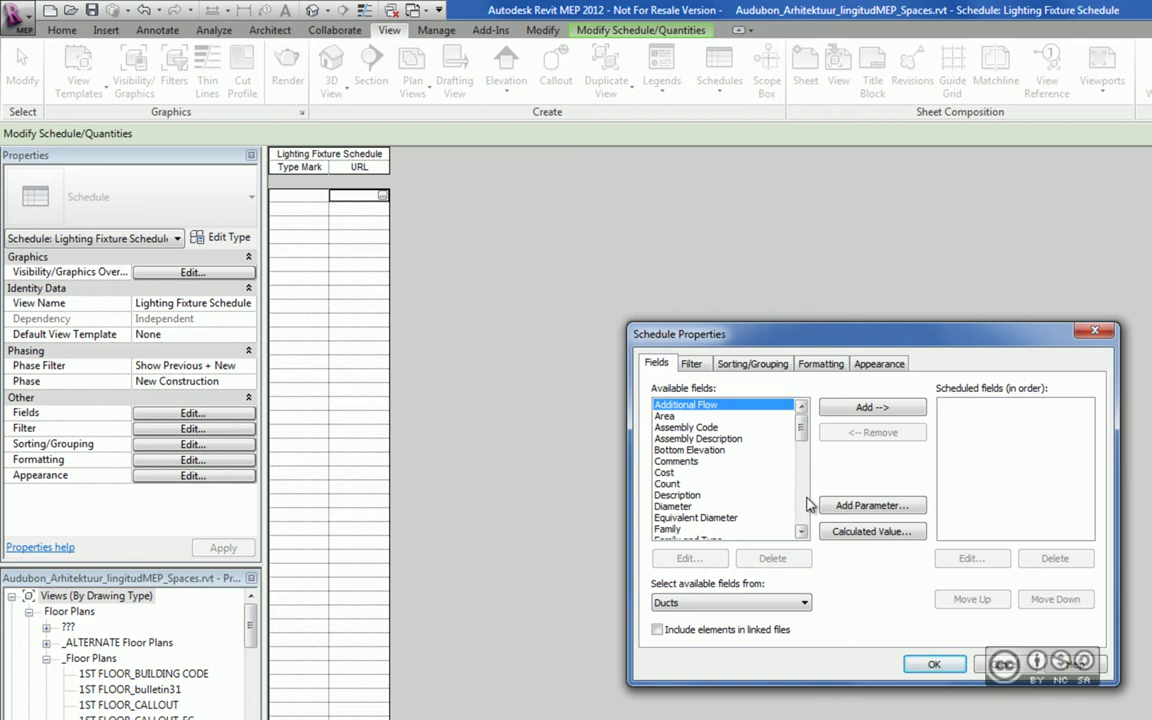
Step: Browse the duct fields and Formatting options, then switch to a Pipes schedule instead
scroll(802, 460, "down", 5)
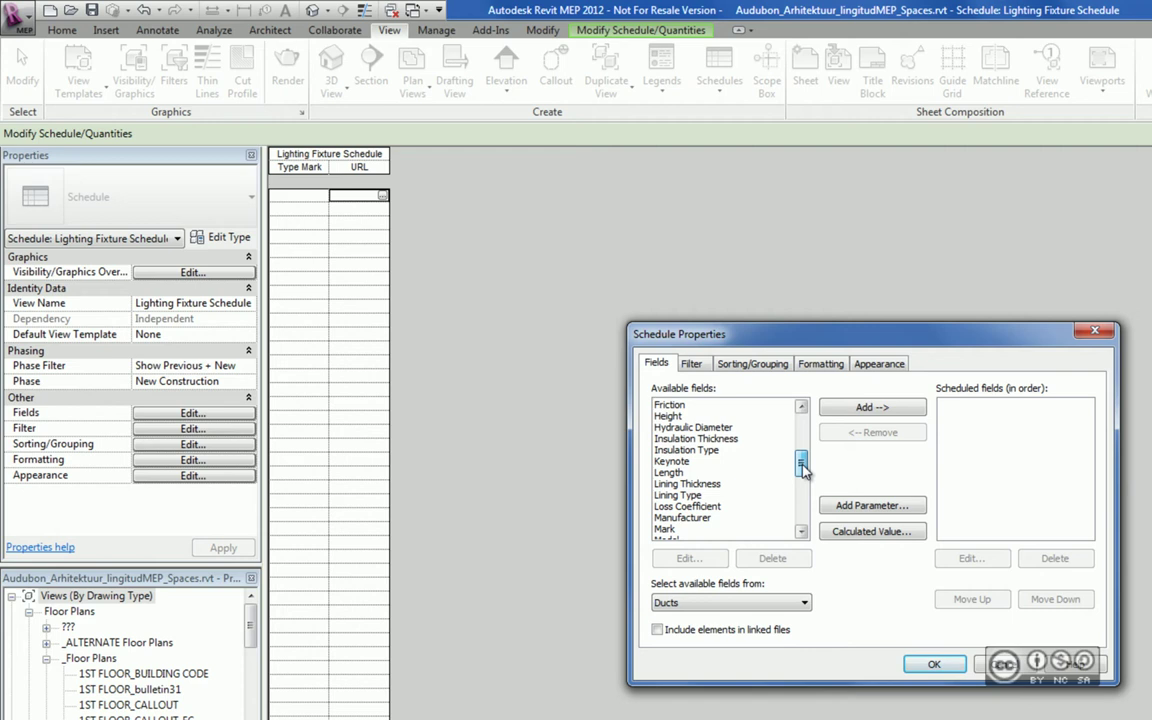
left_click(690, 472)
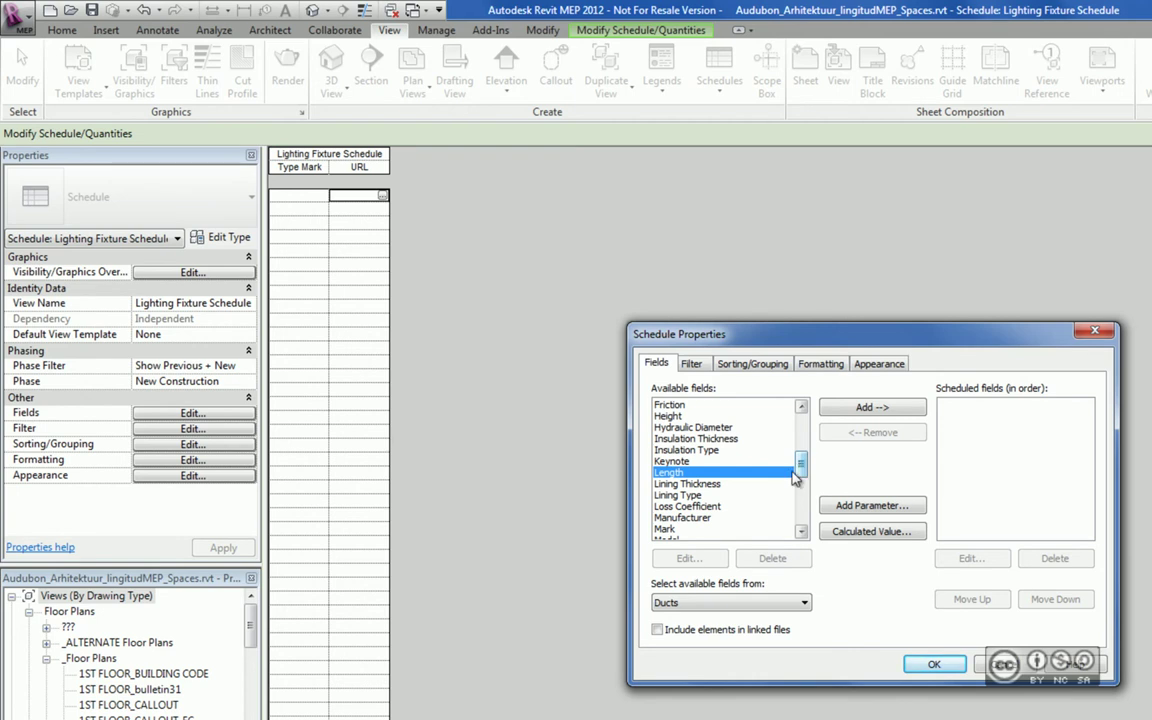
left_click_drag(801, 465, 804, 420)
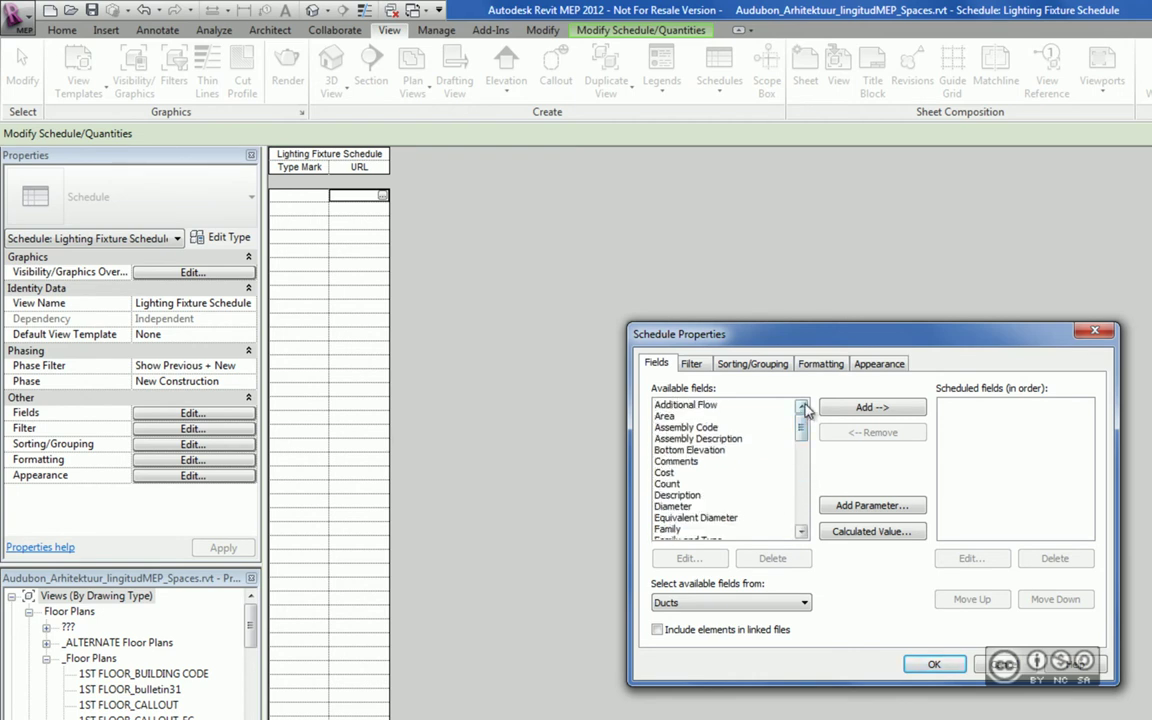
left_click(819, 364)
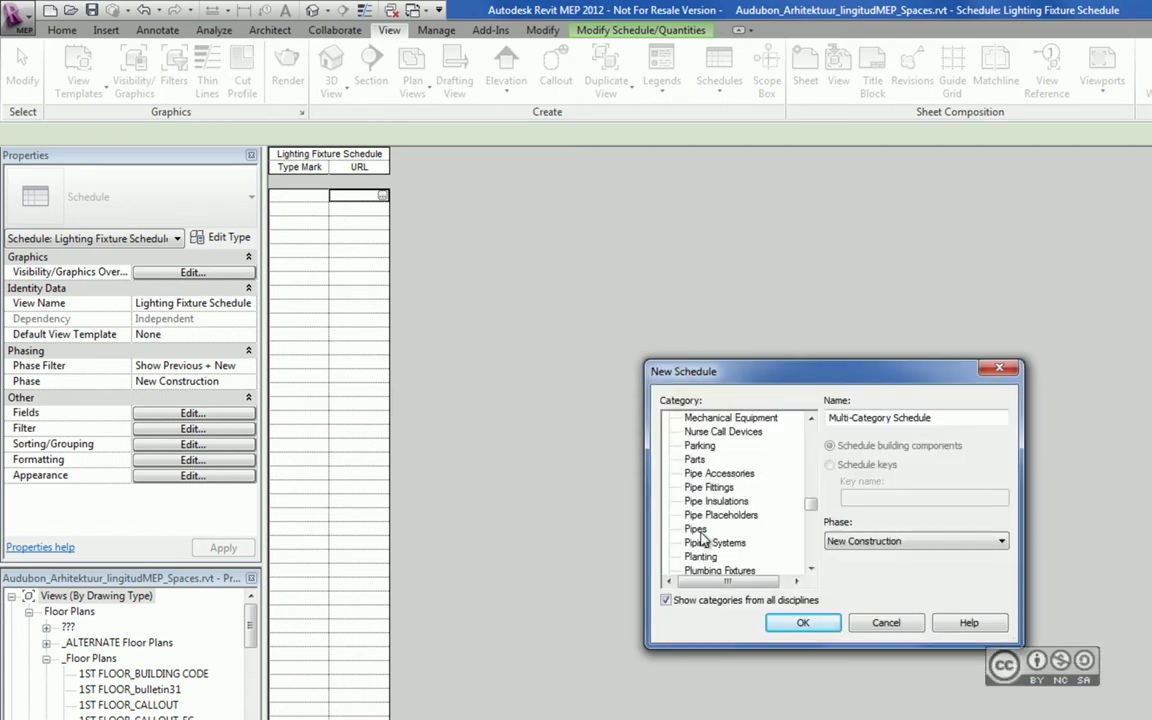
left_click(698, 530)
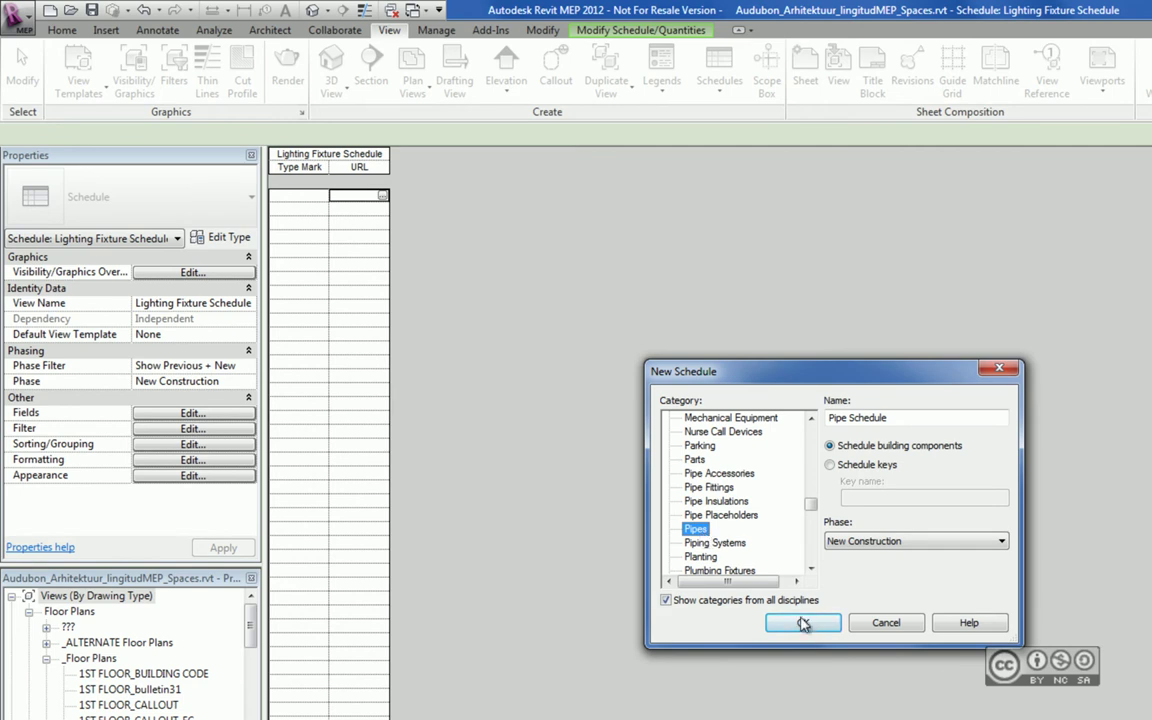
left_click(803, 624)
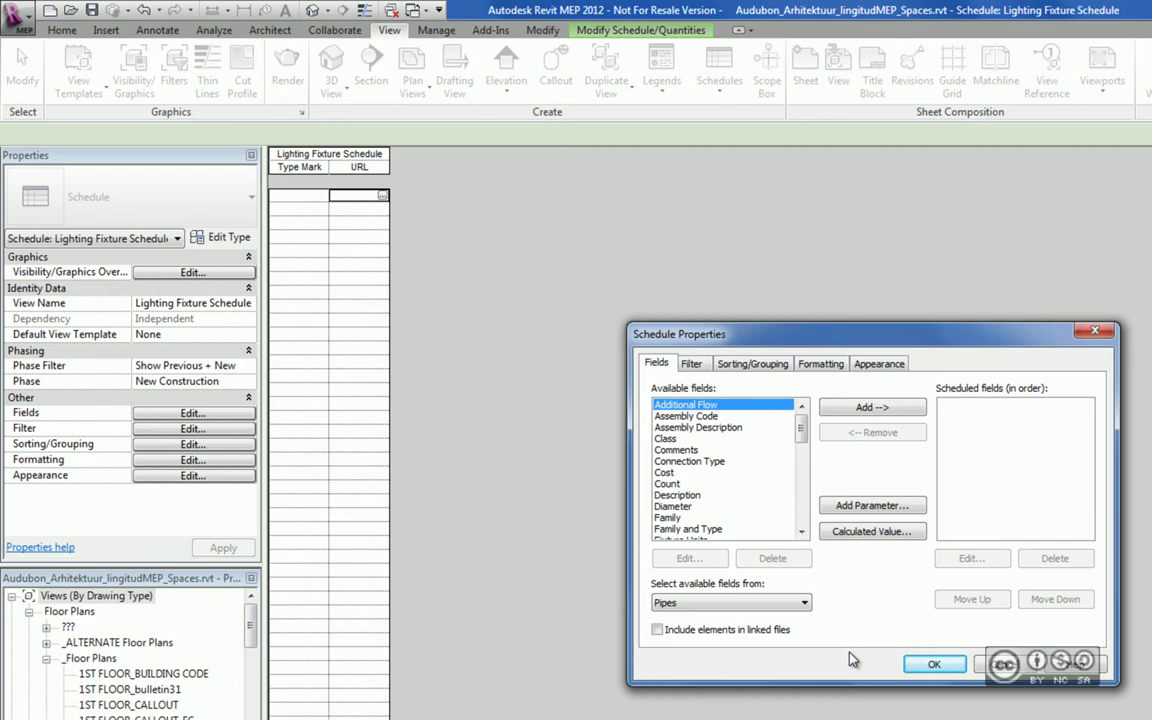
Step: Add Material, Diameter and Length as the Pipe Schedule fields
scroll(802, 453, "down", 6)
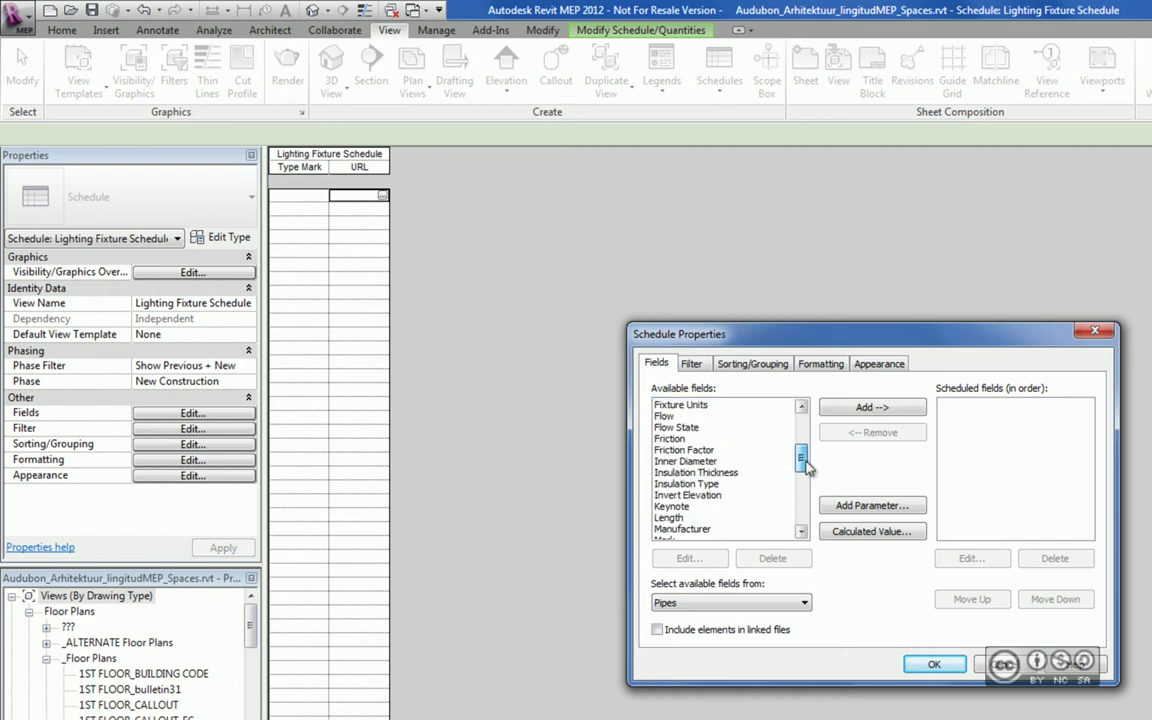
left_click(700, 483)
left_click(862, 409)
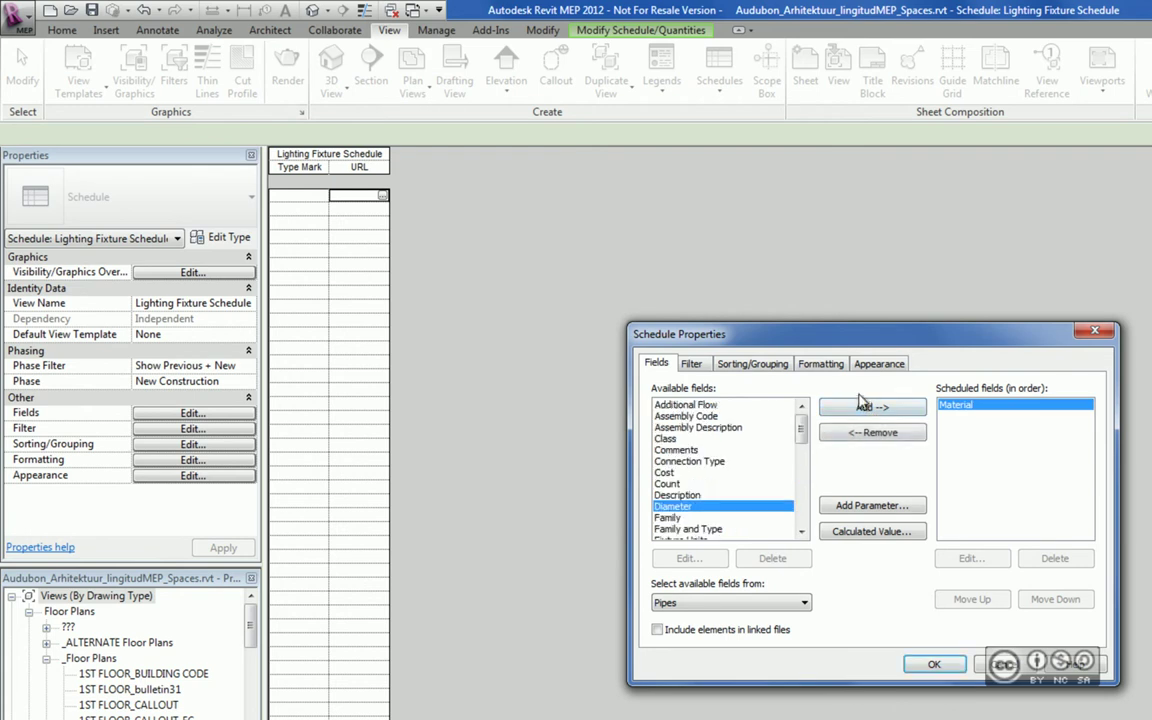
left_click(865, 409)
Step: Sort by Material then Diameter, and include pipes from linked files
left_click(752, 364)
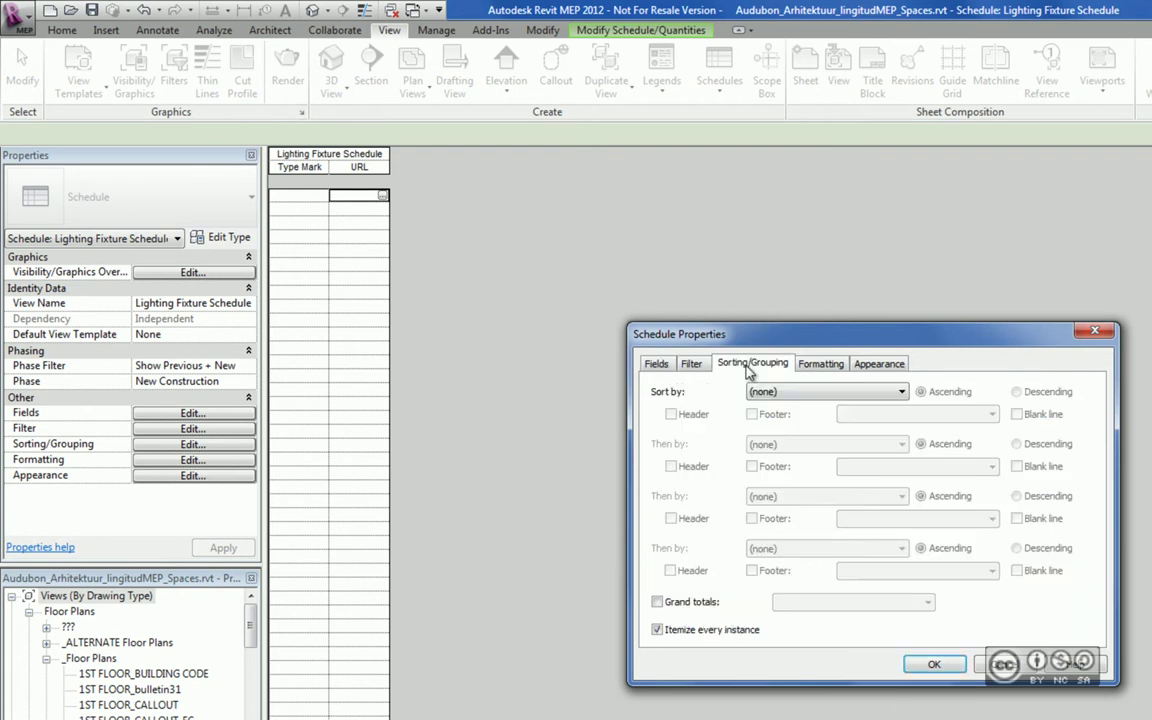
left_click(783, 392)
left_click(770, 417)
left_click(776, 445)
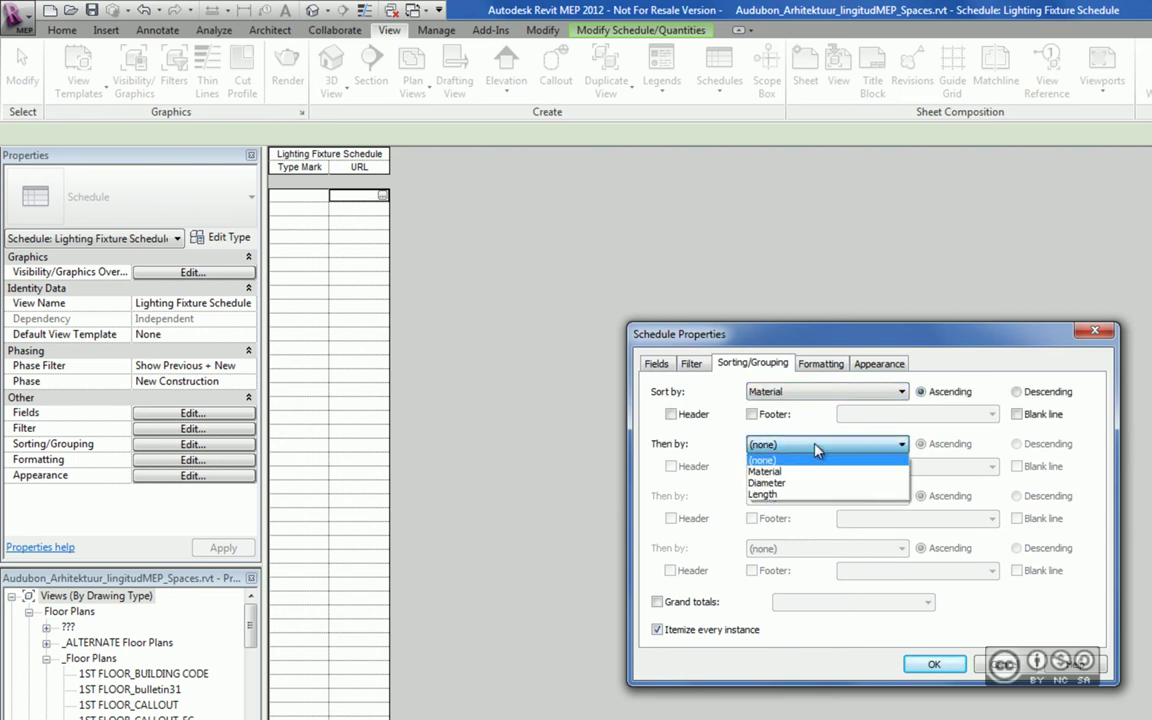
left_click(775, 468)
left_click(934, 664)
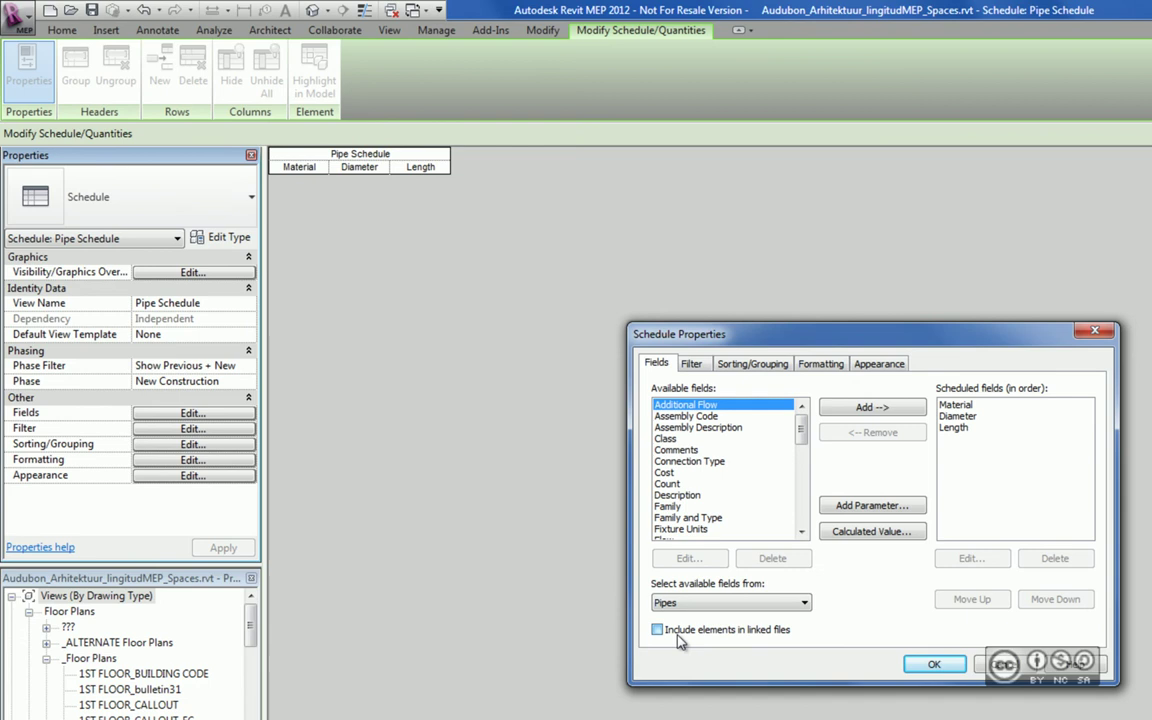
left_click(660, 630)
left_click(932, 664)
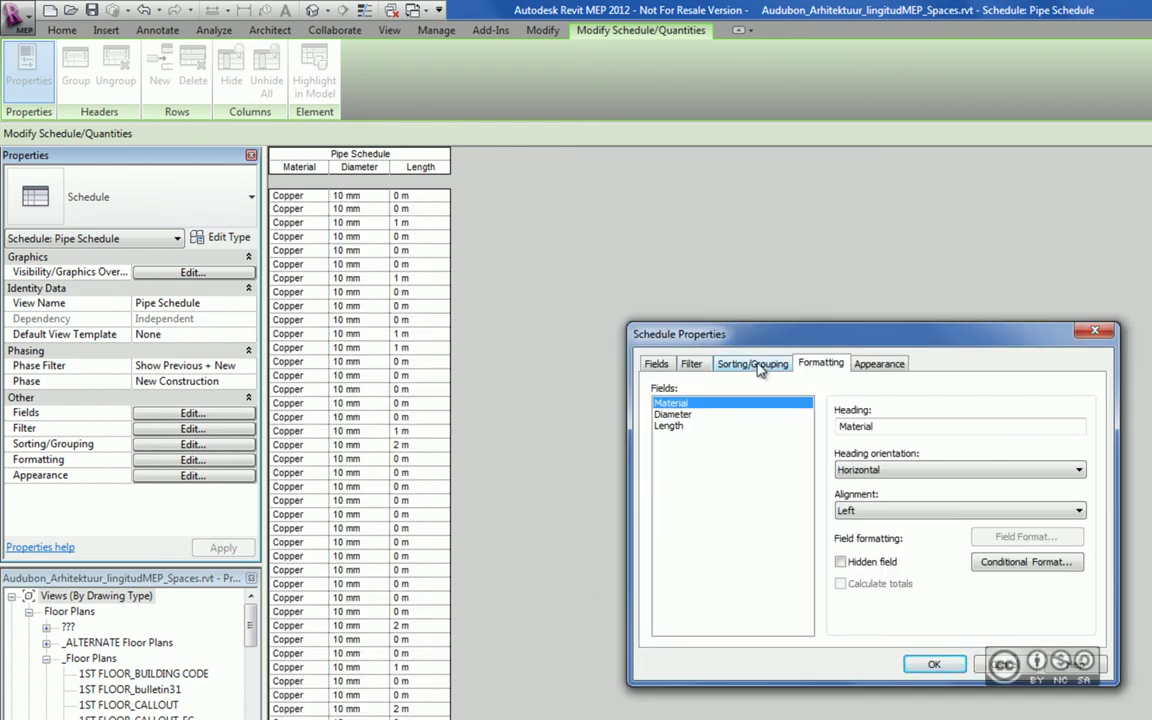
Step: Turn on grand totals and untick Itemize every instance
left_click(752, 363)
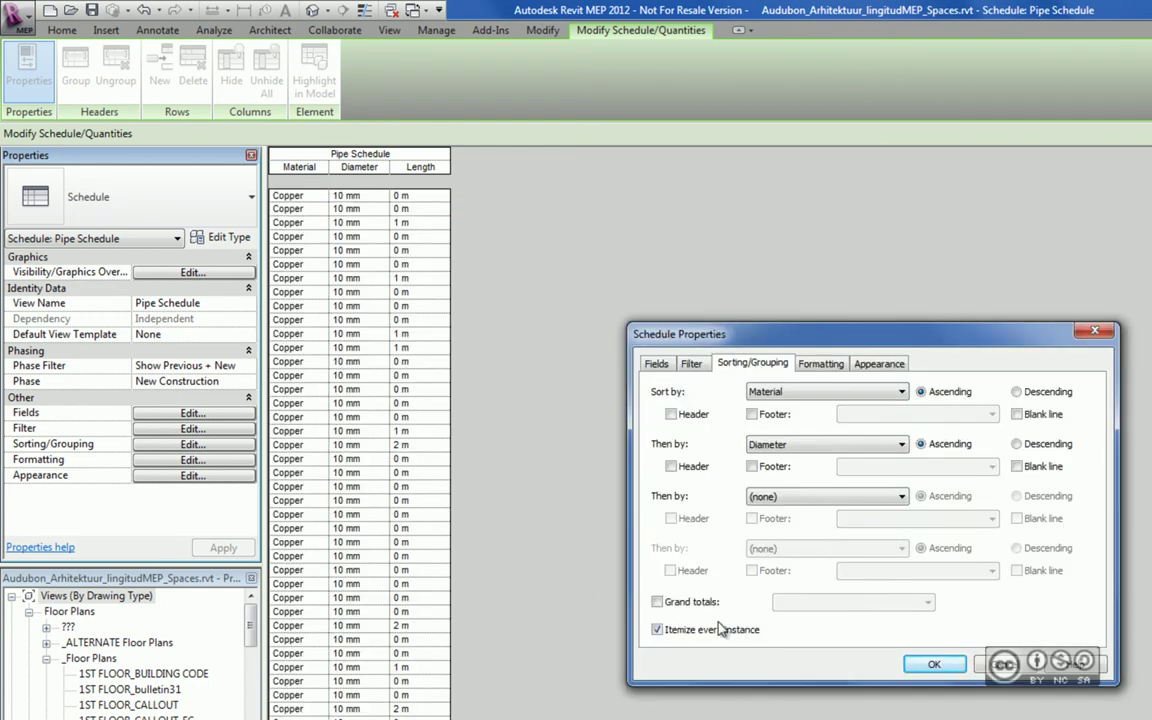
left_click(657, 602)
left_click(674, 632)
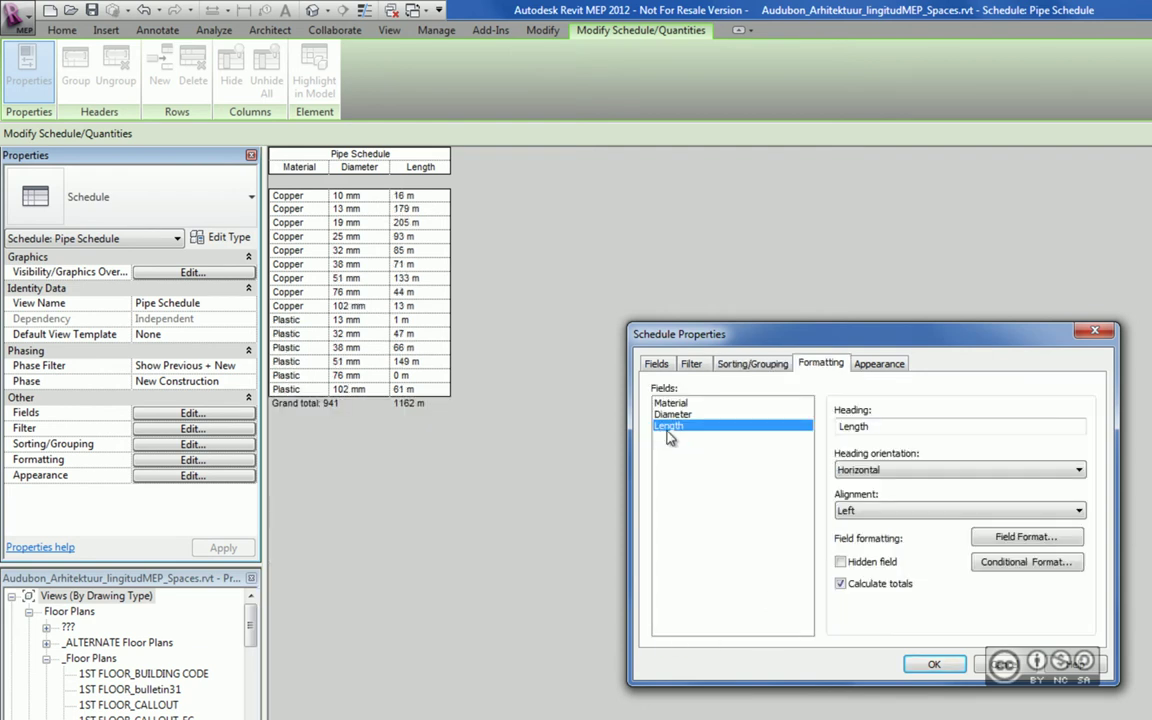
left_click(928, 663)
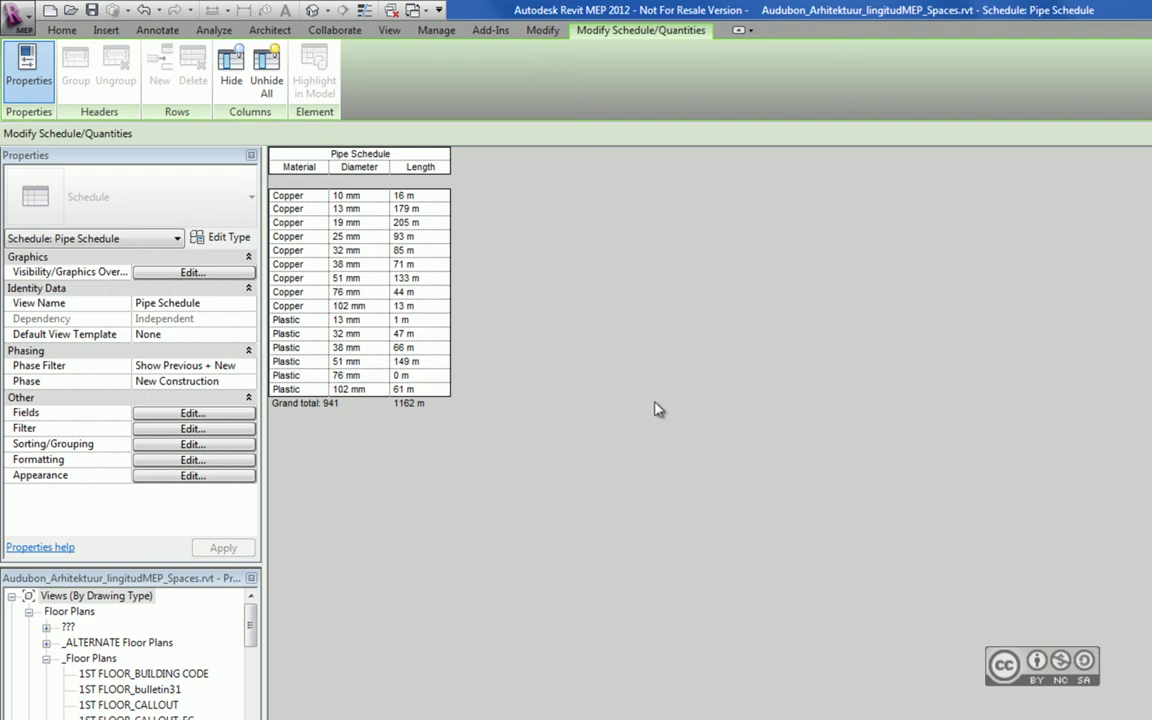
left_click(15, 20)
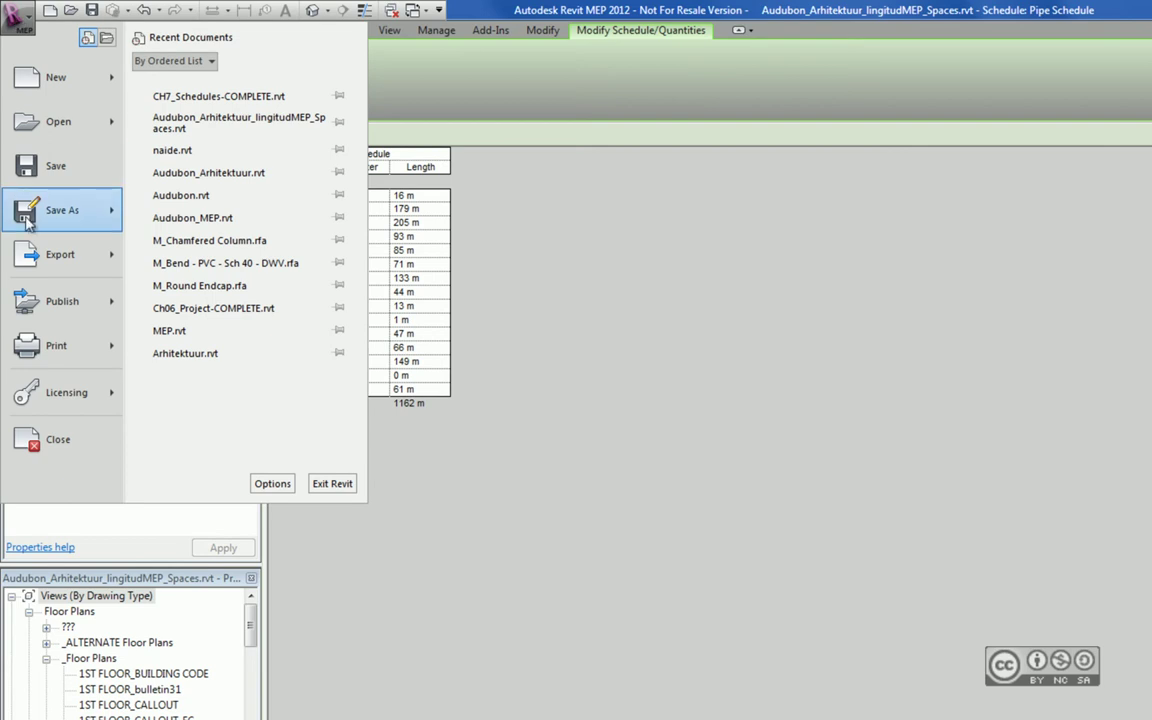
mouse_move(60, 254)
scroll(250, 200, "down", 1)
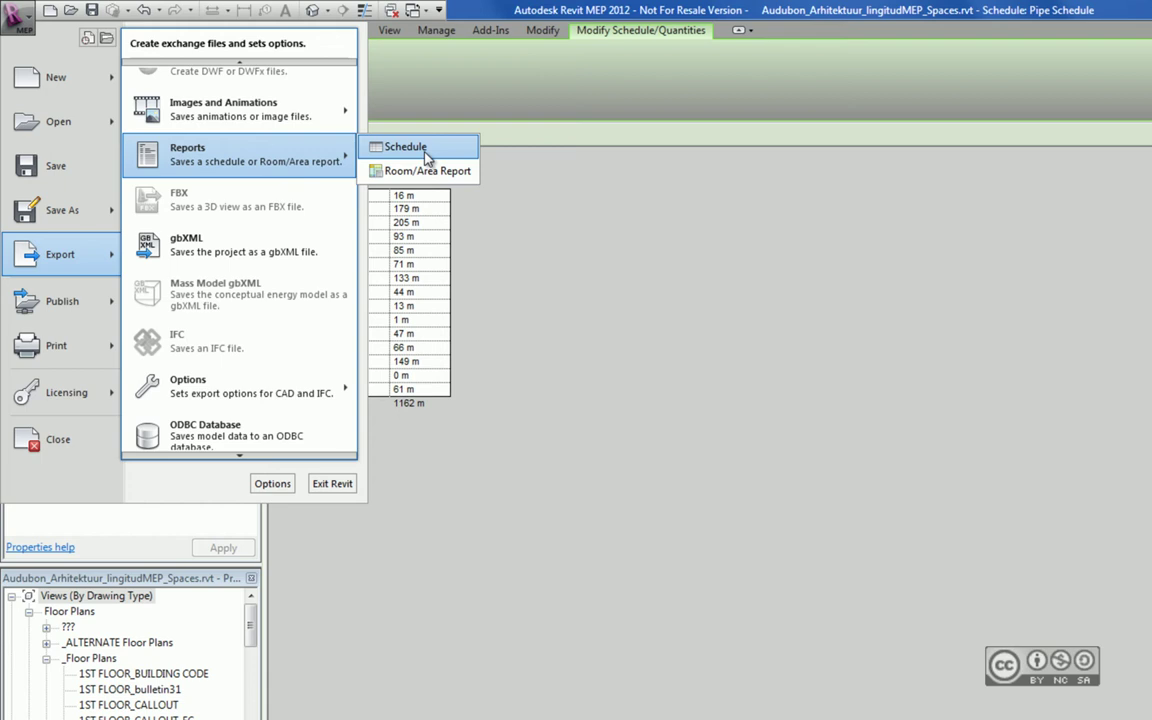
left_click(420, 148)
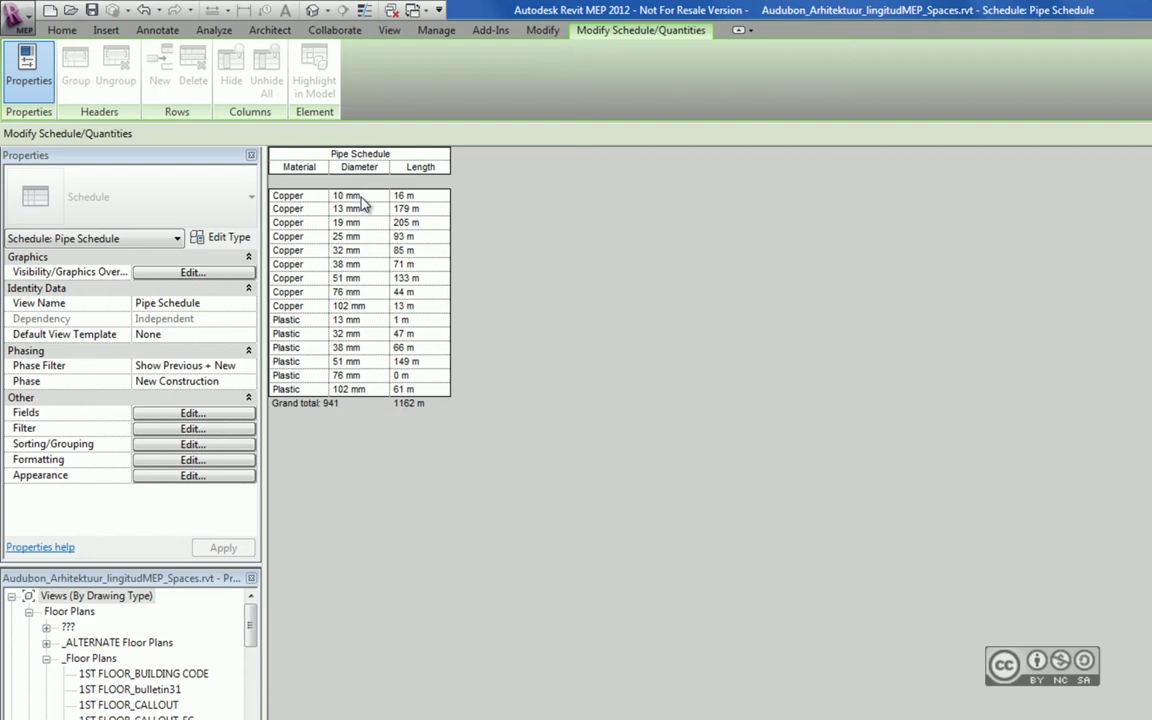
Step: Add Insulation Thickness to the Pipe Schedule, then switch back to Ruumide spets
left_click(160, 413)
scroll(753, 425, "down", 4)
left_click(705, 450)
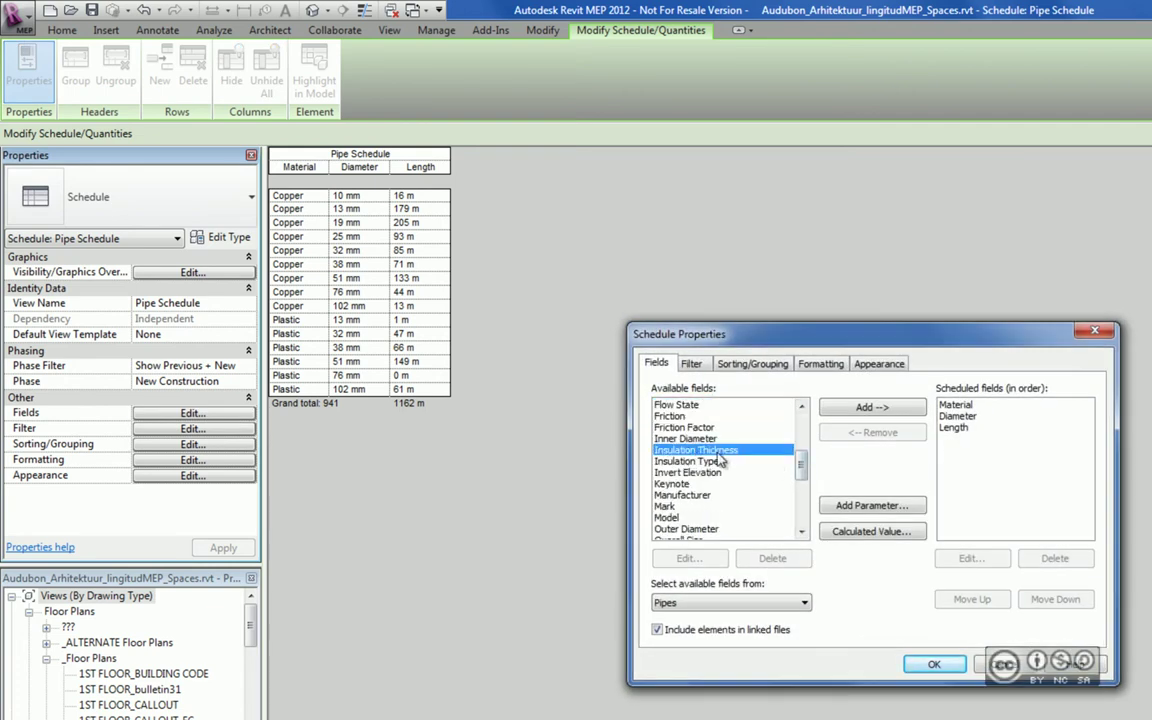
left_click(872, 407)
left_click(933, 664)
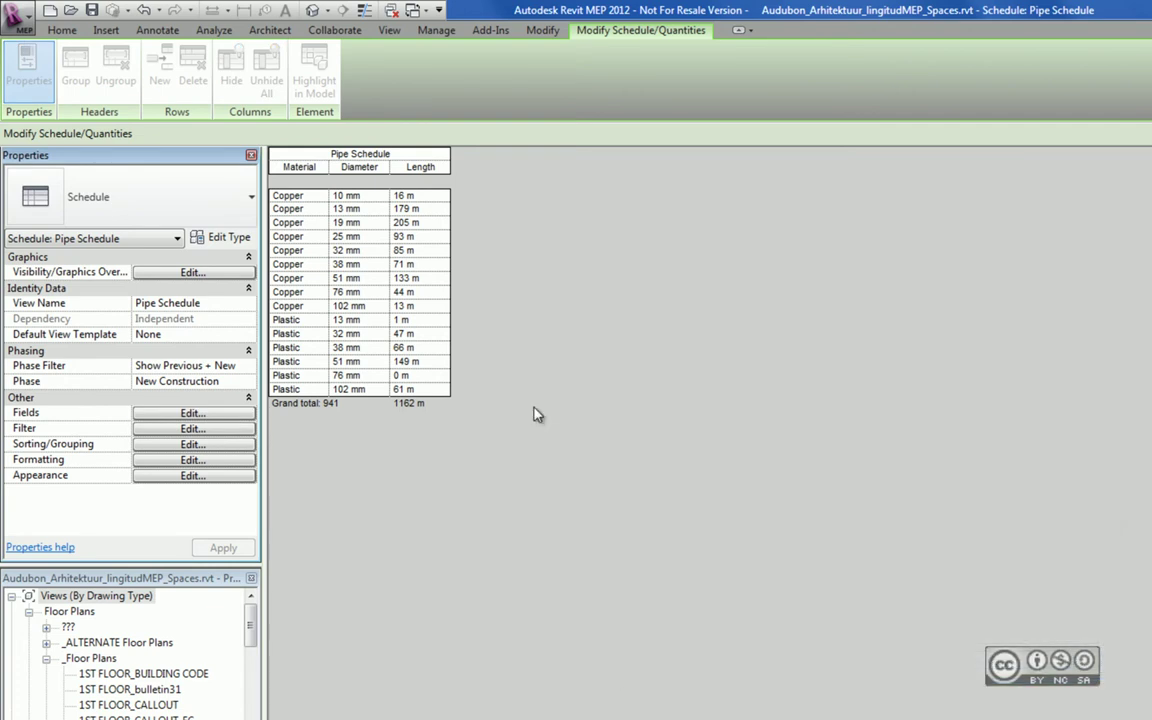
left_click(474, 198)
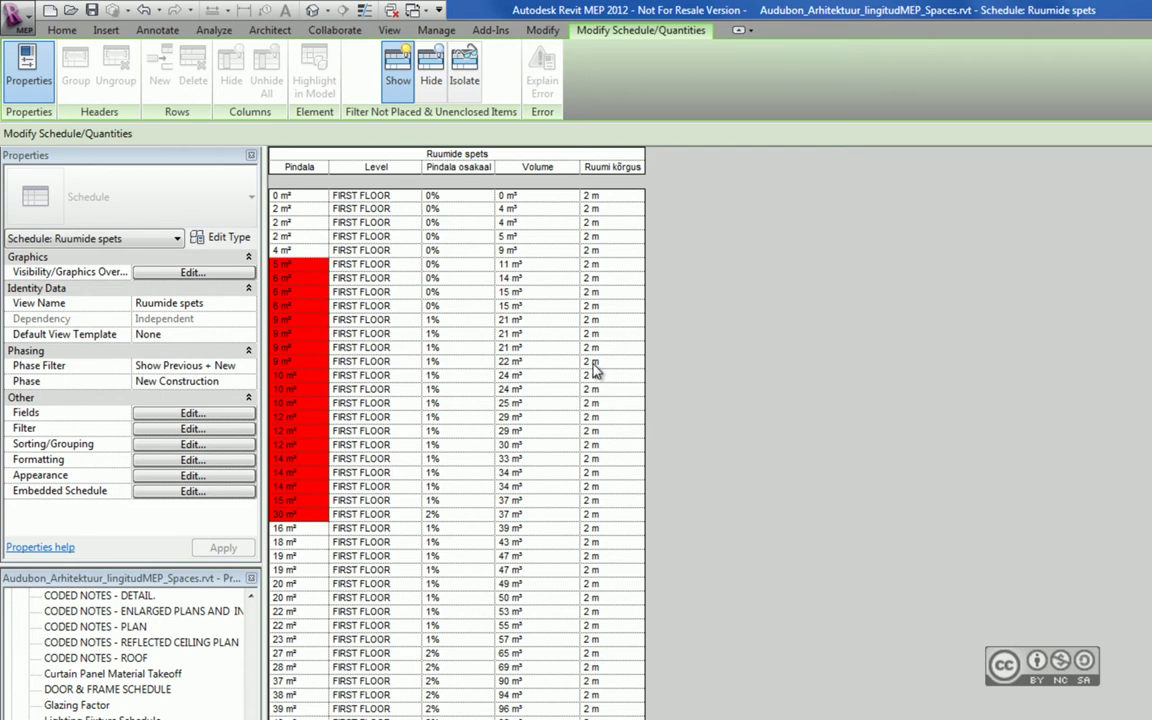
Step: Tick Embedded Schedule in Ruumide spets and give the Lighting Fixtures schedule Type Mark and Count
left_click_drag(285, 556, 455, 611)
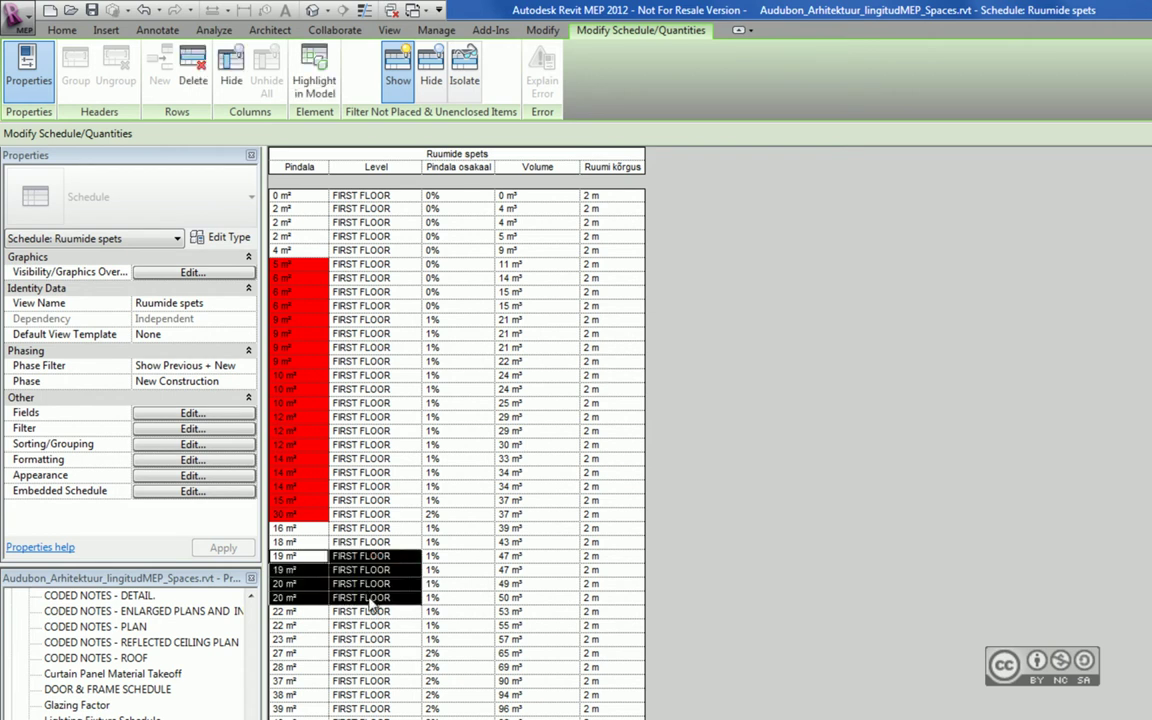
left_click(388, 545)
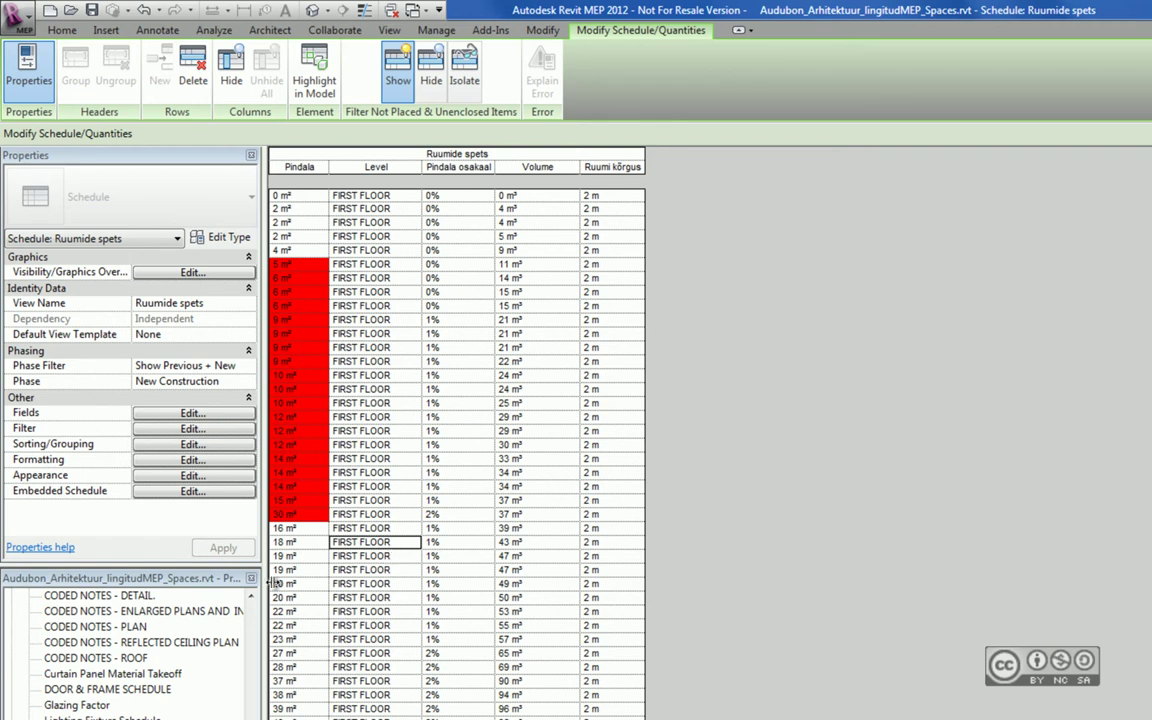
left_click(190, 491)
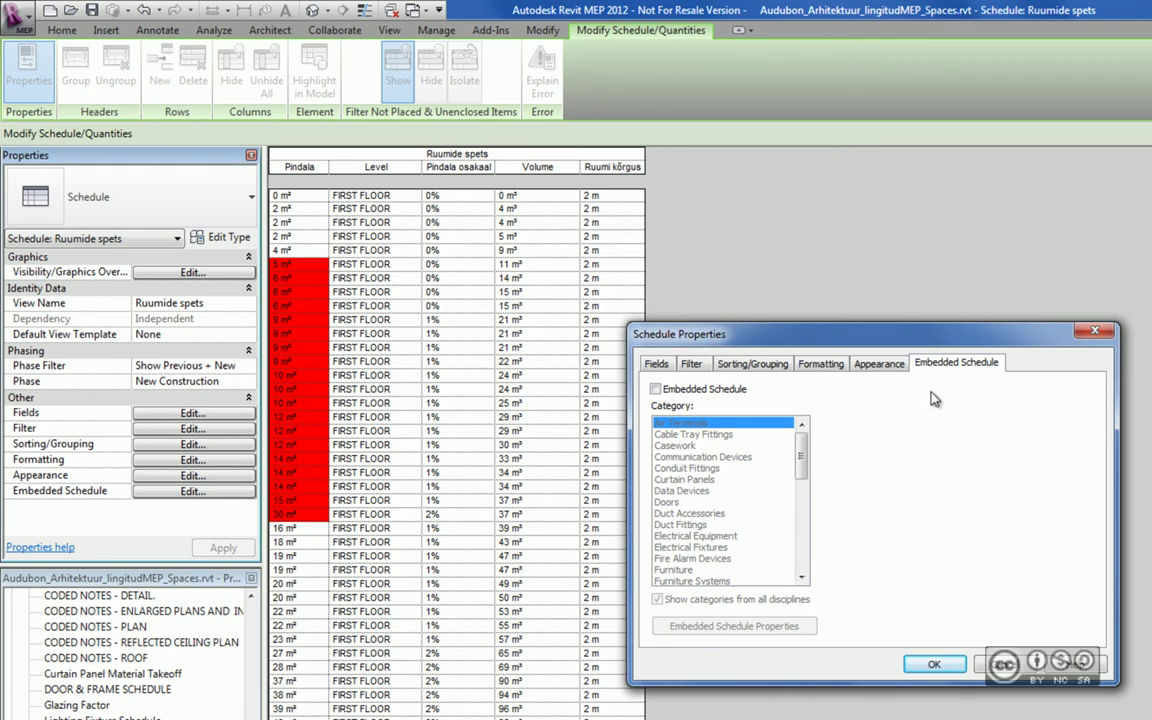
left_click(656, 390)
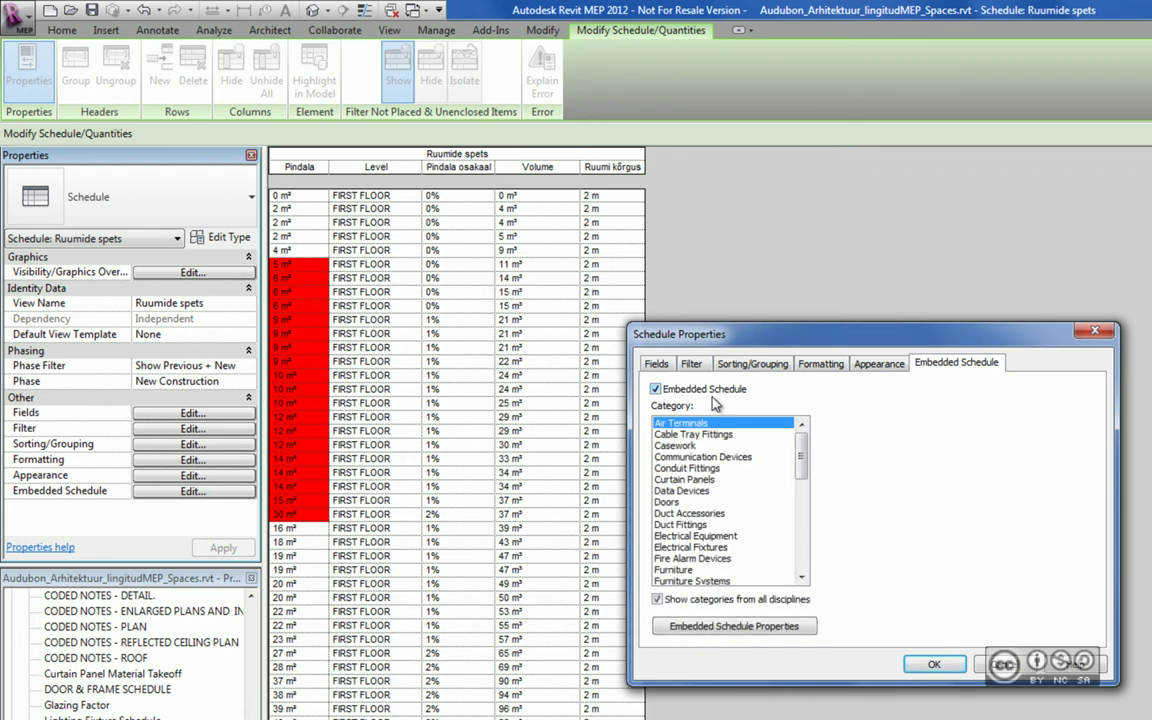
left_click(731, 627)
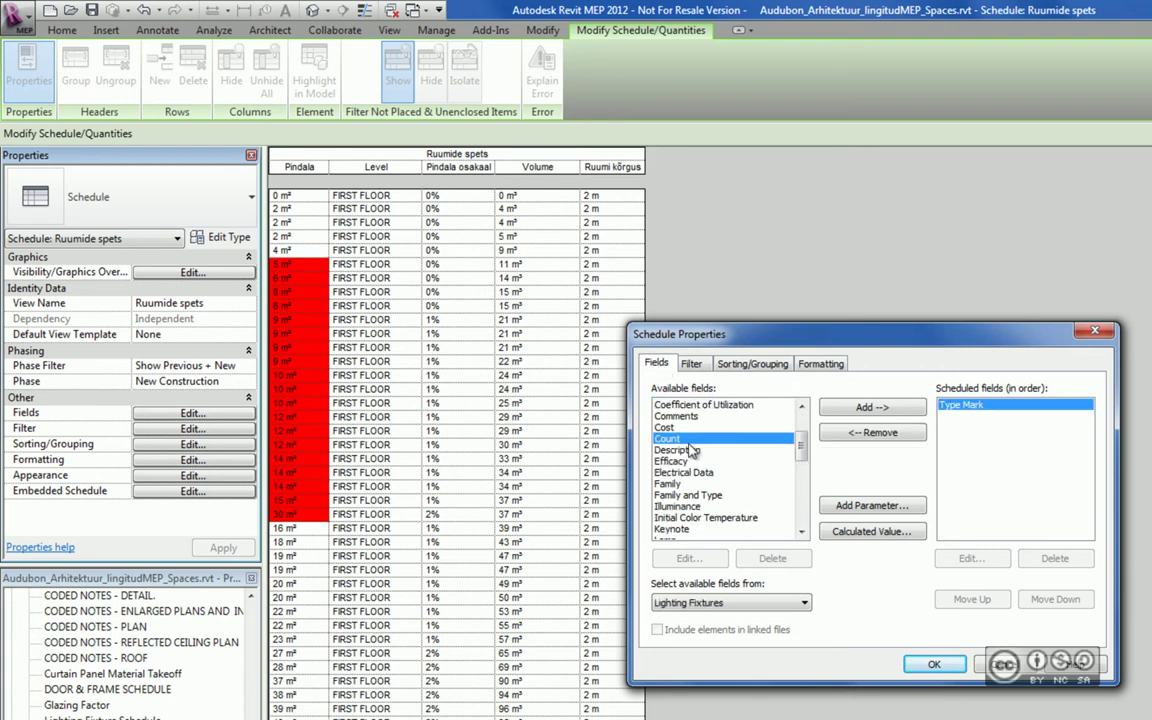
left_click(862, 369)
key("Return")
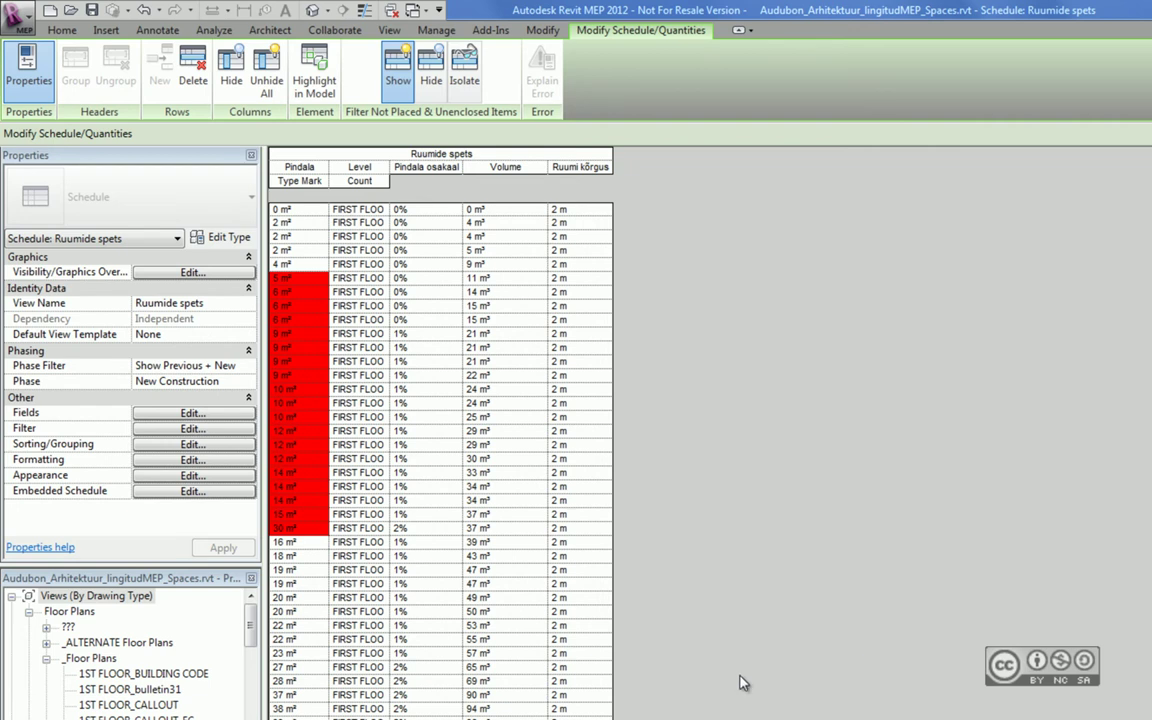
Step: Open Spetsitabelid.rvt from the failid folder, showing its Cover drafting view
left_click(68, 10)
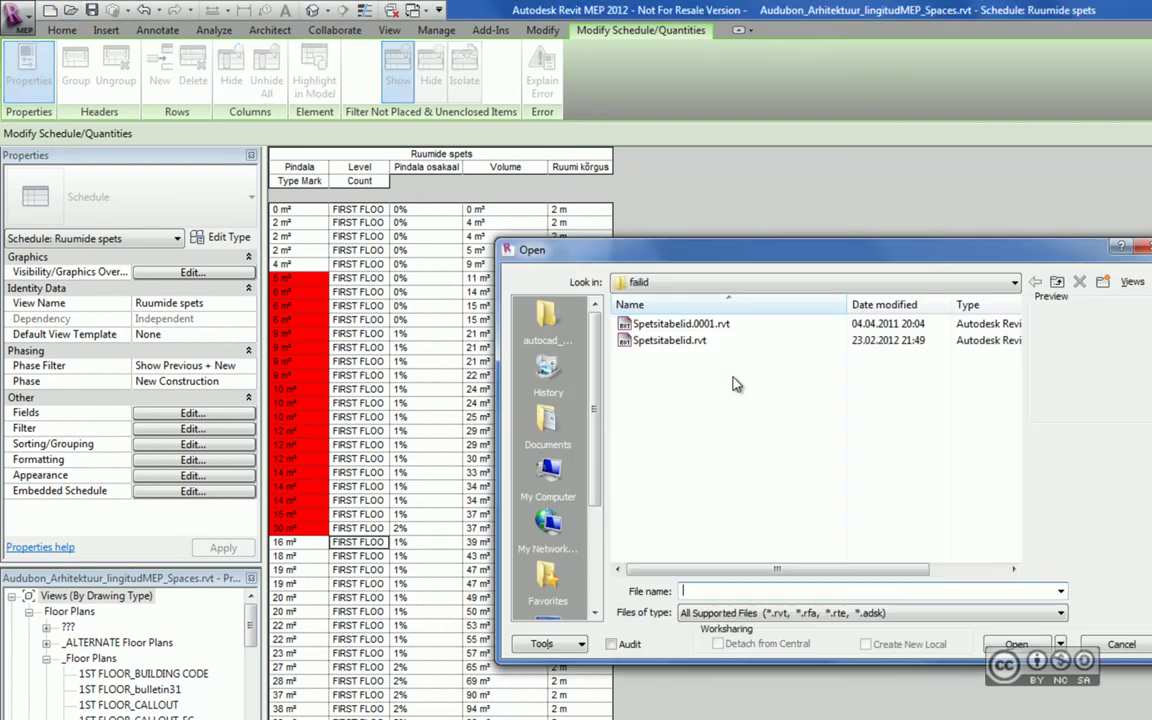
double_click(670, 340)
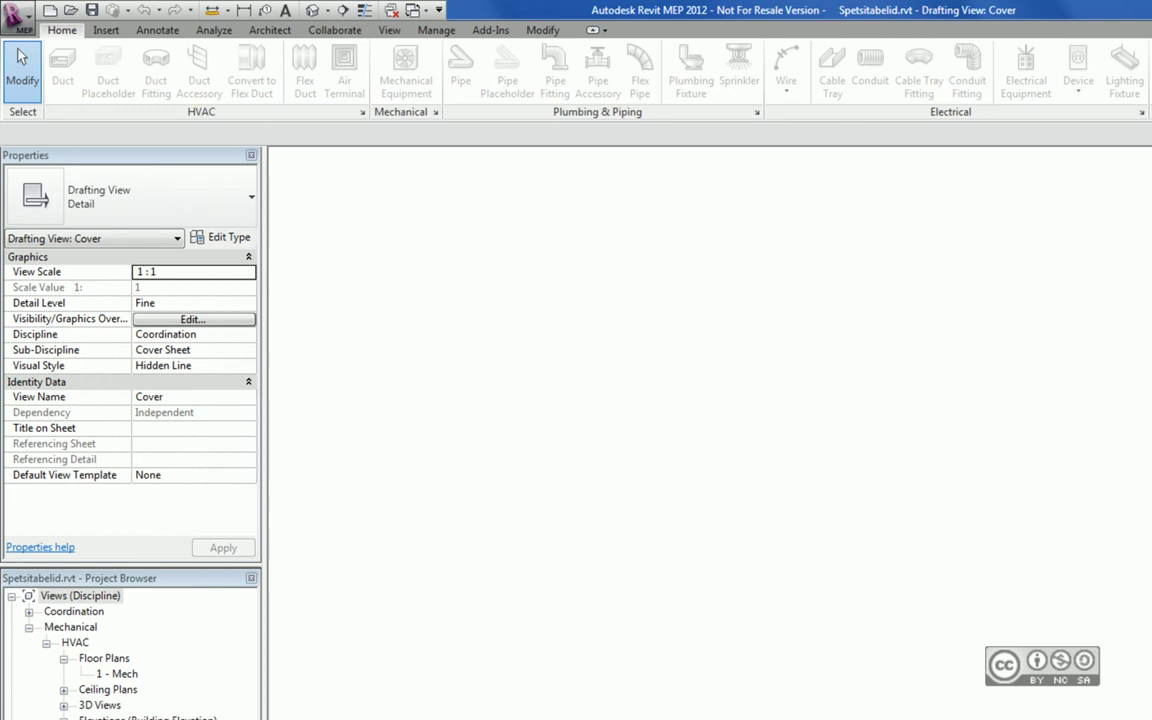
left_click(390, 30)
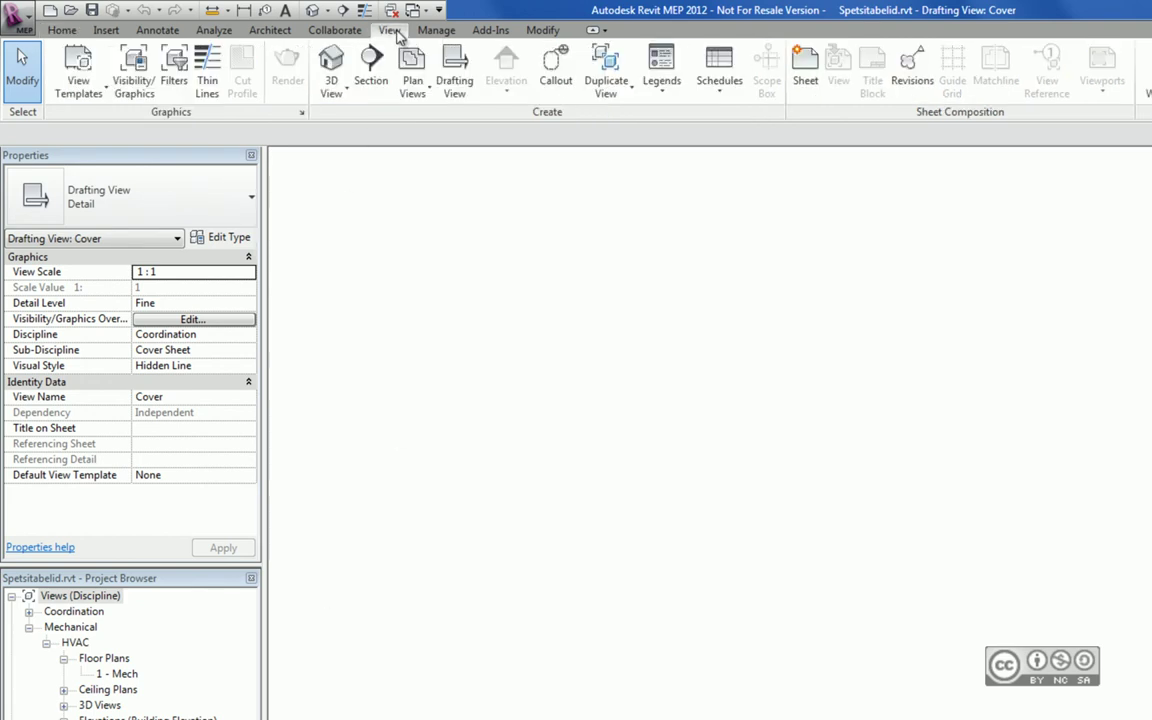
Step: Create a new schedule with Air Terminals as its category
left_click(726, 76)
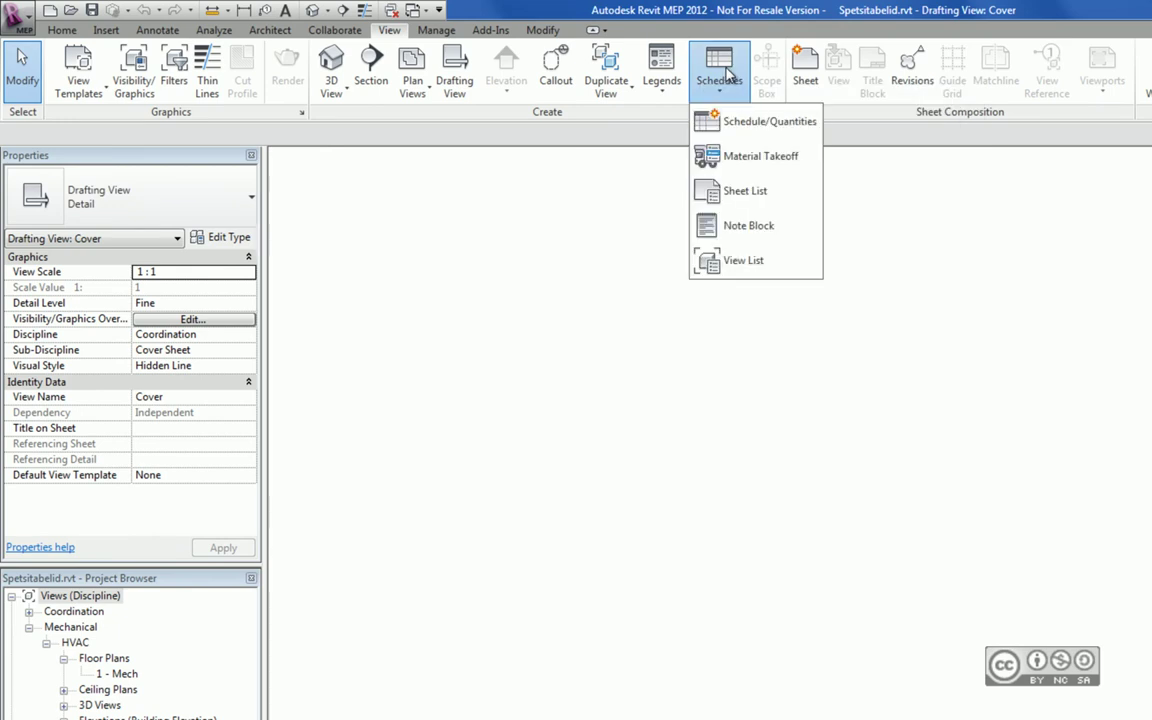
left_click(745, 122)
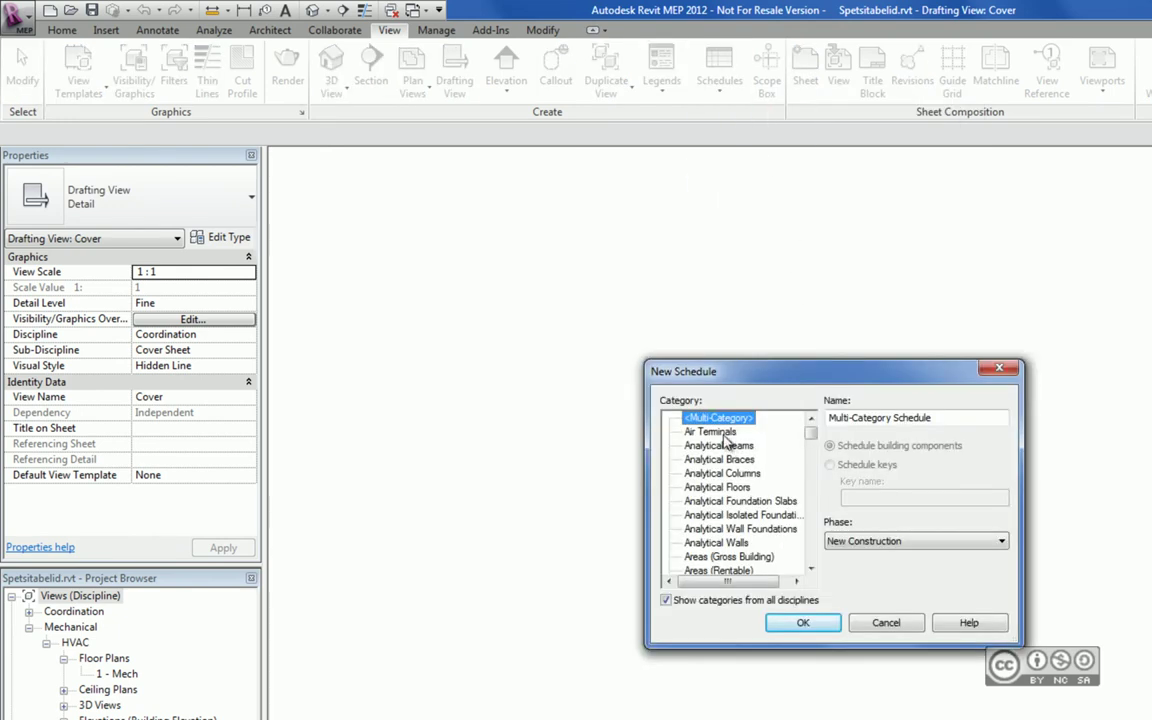
left_click(710, 433)
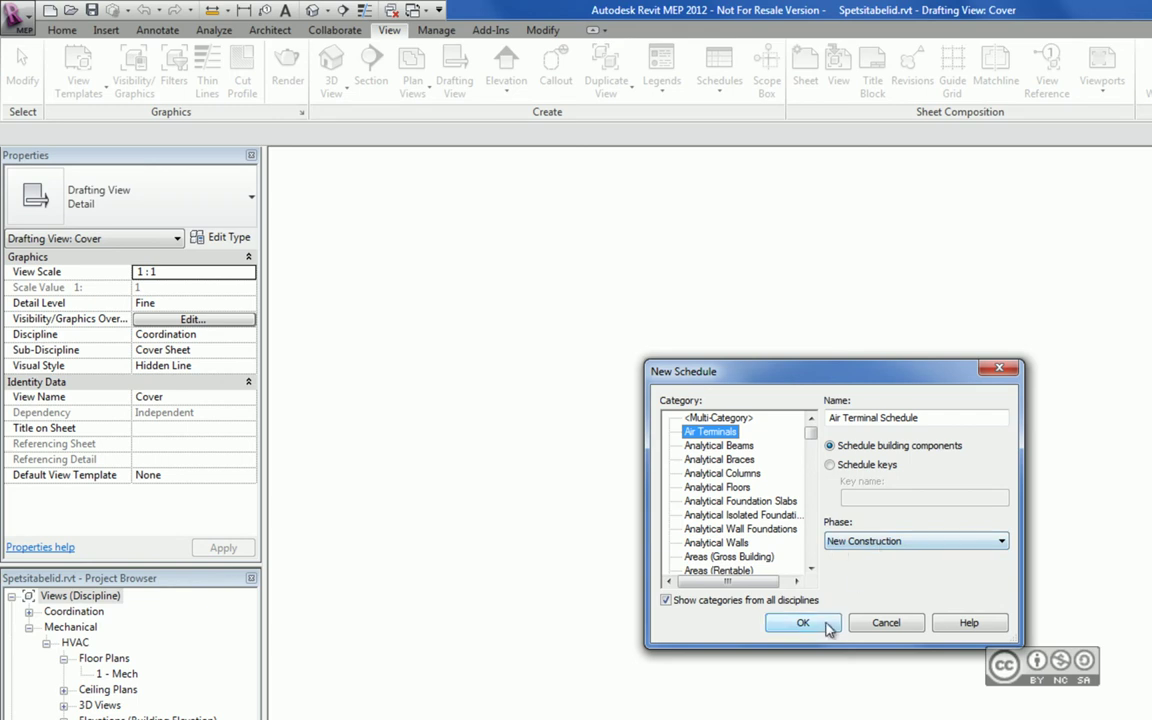
left_click(802, 622)
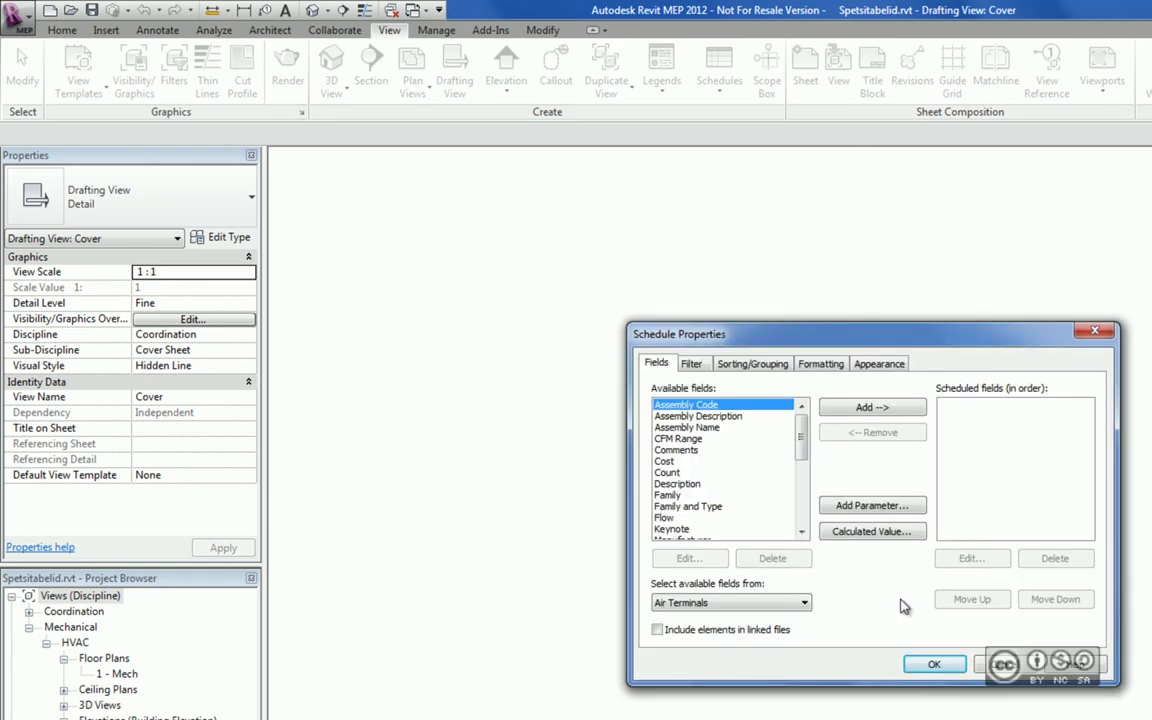
Step: Add the Type Mark, System Type and Neck Size fields to the schedule
scroll(725, 520, "down", 5)
left_click(722, 517)
left_click(842, 408)
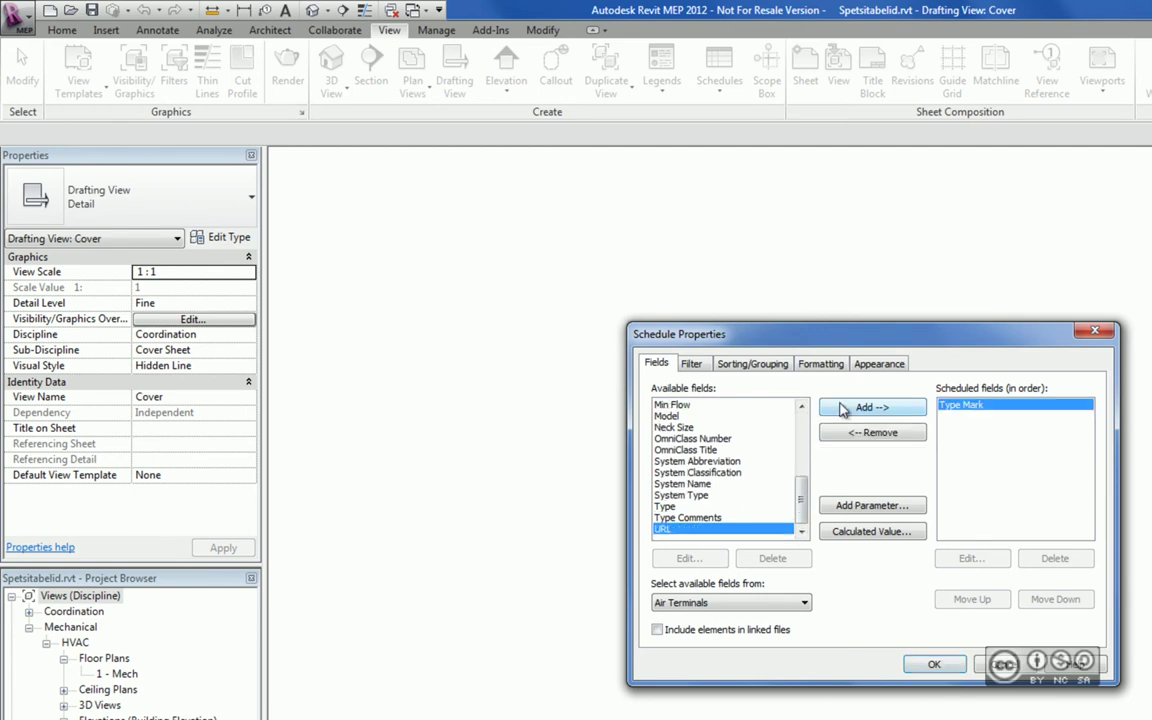
left_click(690, 495)
left_click(868, 407)
left_click(737, 428)
left_click(737, 439)
left_click(868, 407)
Step: Add the CFM Range, Description and Count fields after Neck Size
scroll(737, 460, "up", 5)
left_click(737, 439)
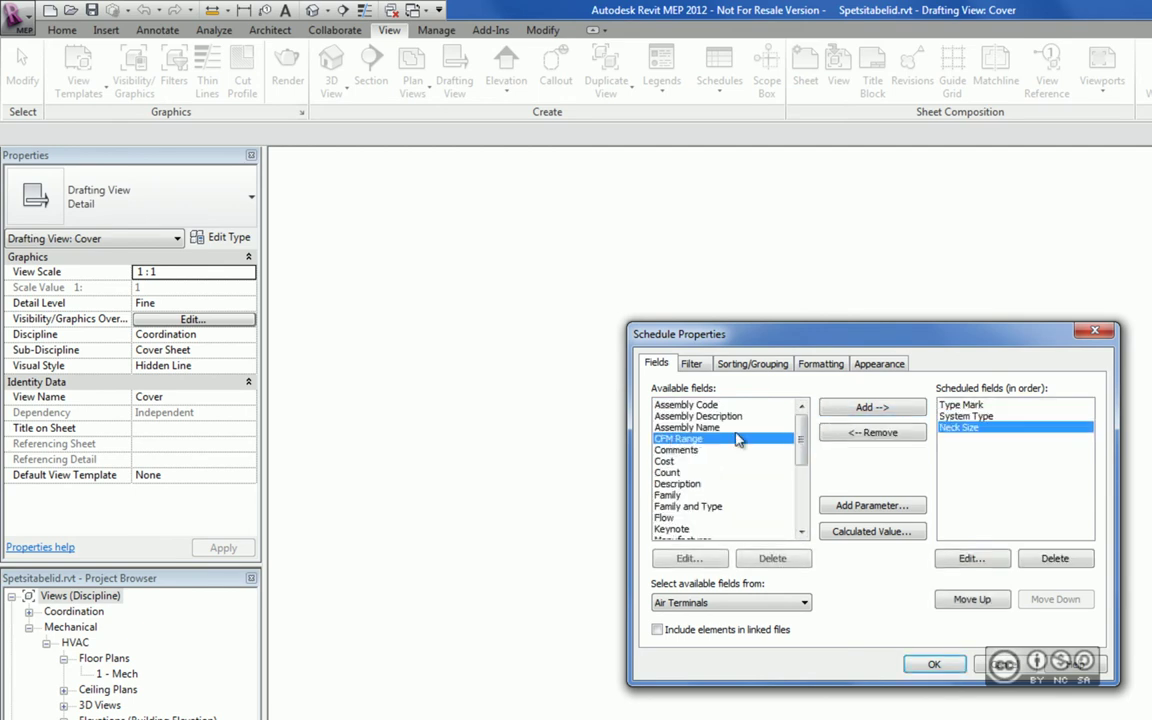
left_click(870, 408)
left_click(690, 472)
left_click(862, 410)
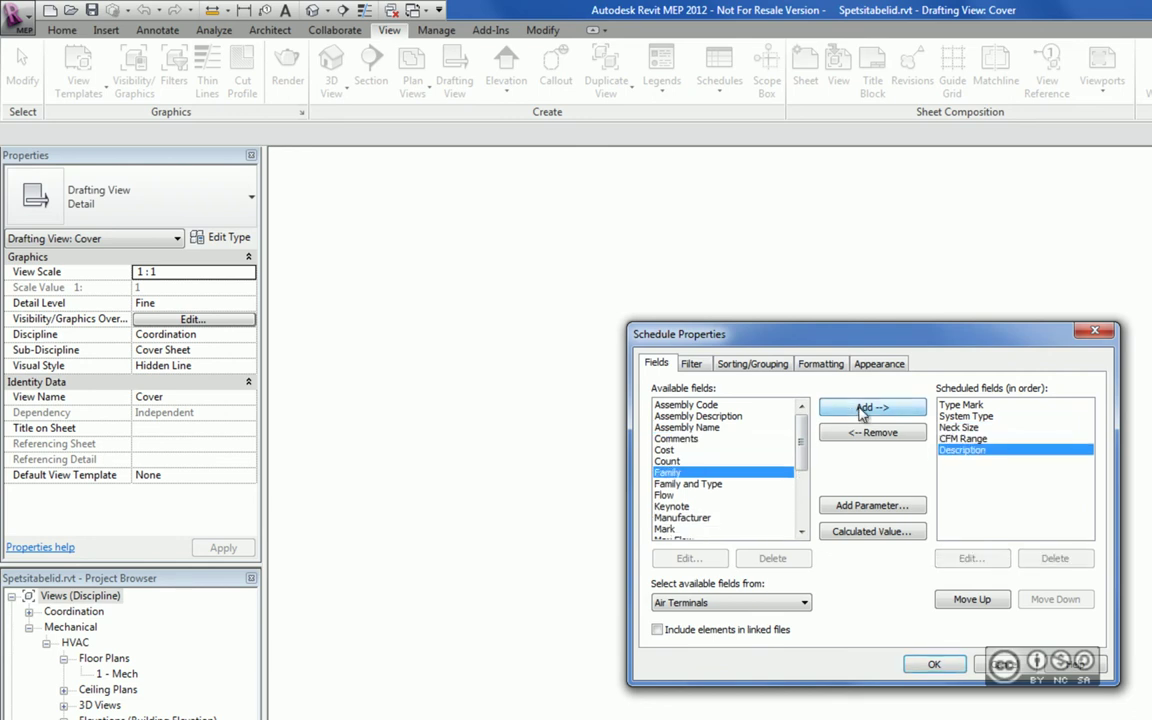
left_click(690, 461)
left_click(866, 408)
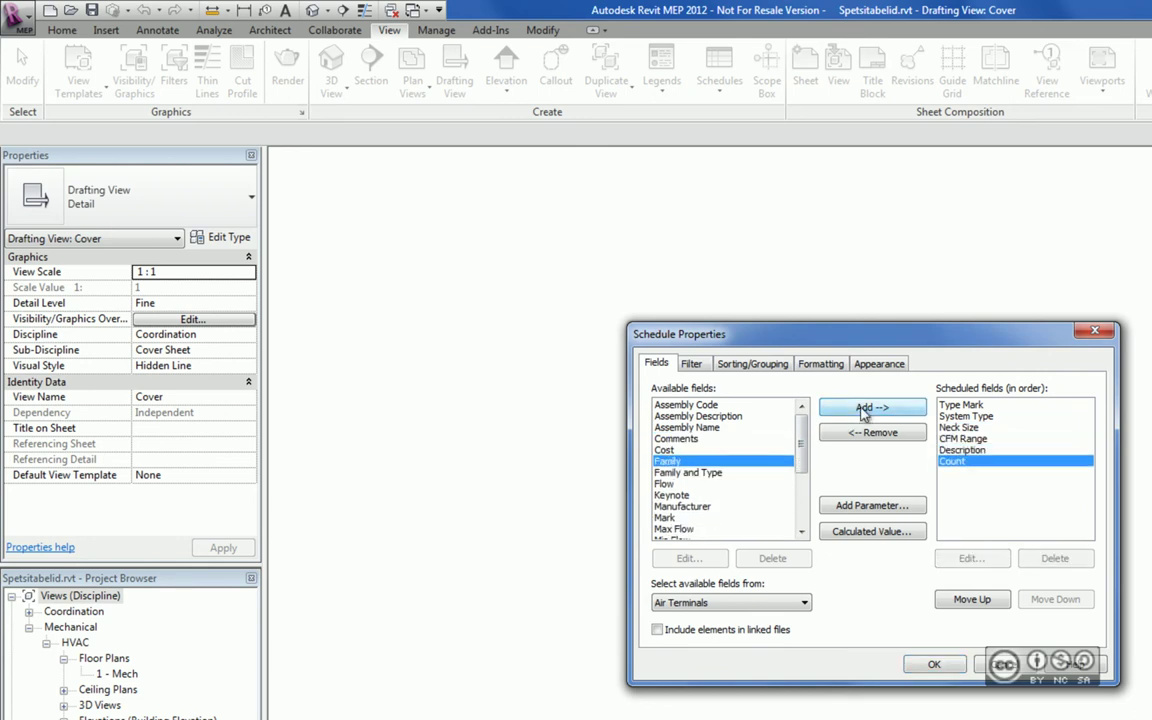
left_click(745, 366)
Step: Sort by Type Mark without itemizing every instance, and centre-align all columns
left_click(800, 391)
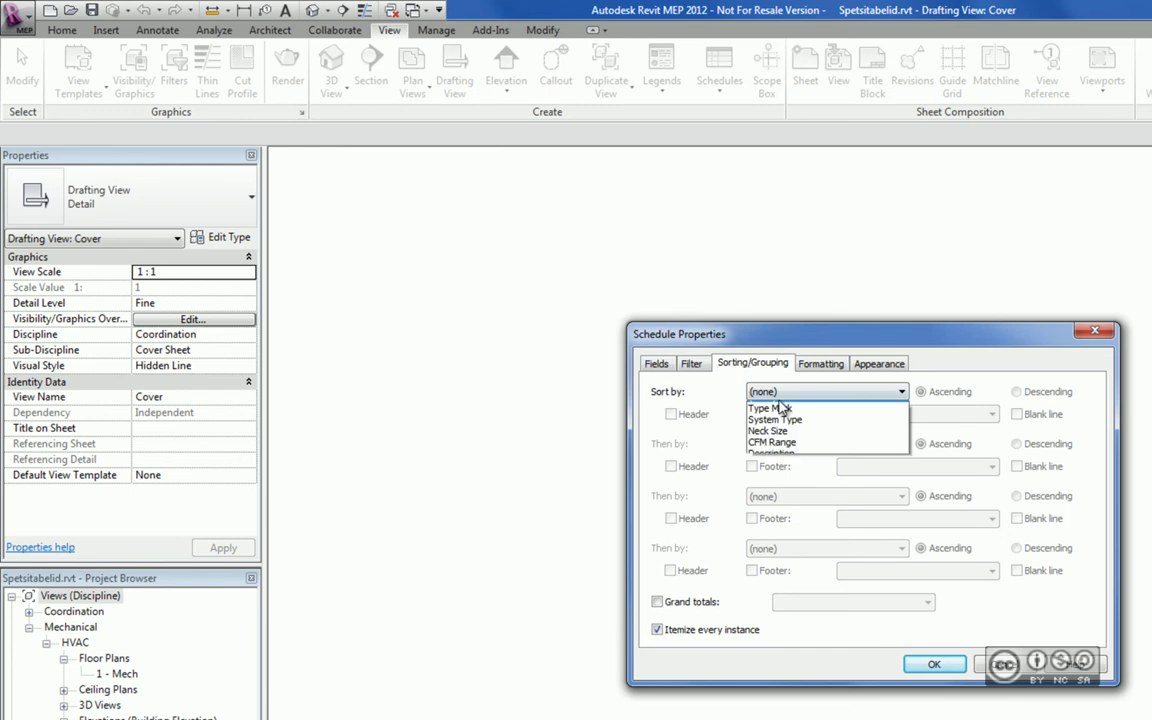
left_click(775, 415)
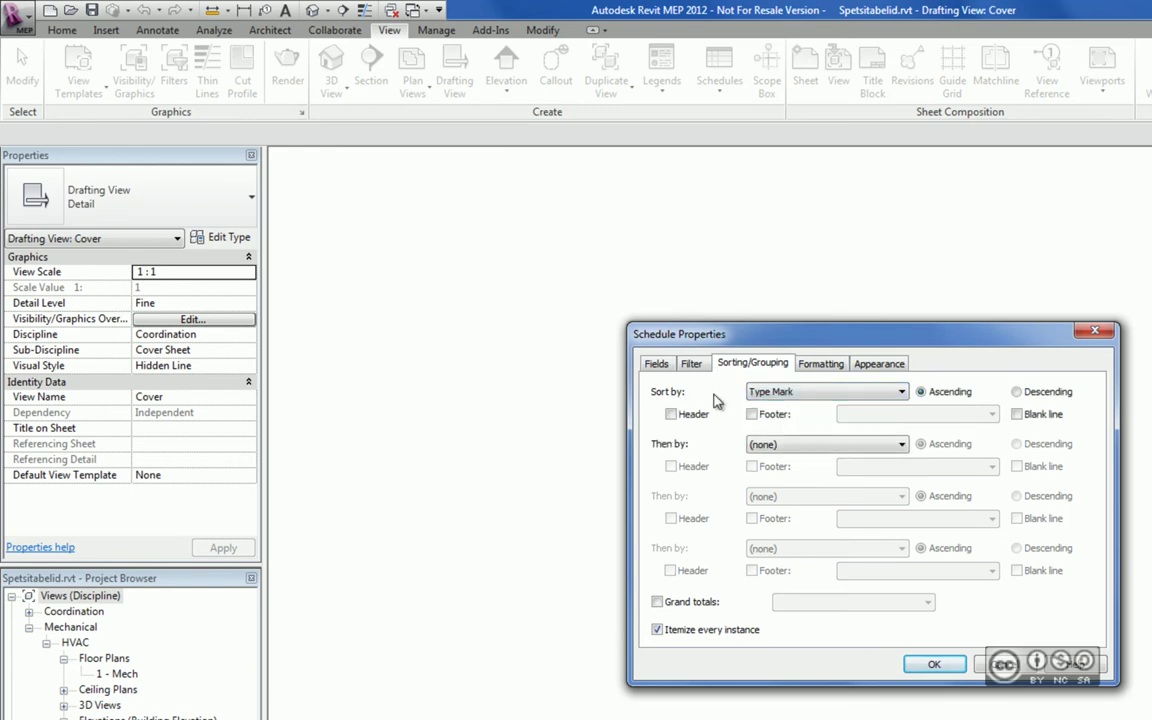
left_click(658, 630)
left_click(836, 366)
left_click_drag(676, 403, 670, 462)
left_click(900, 510)
left_click(852, 538)
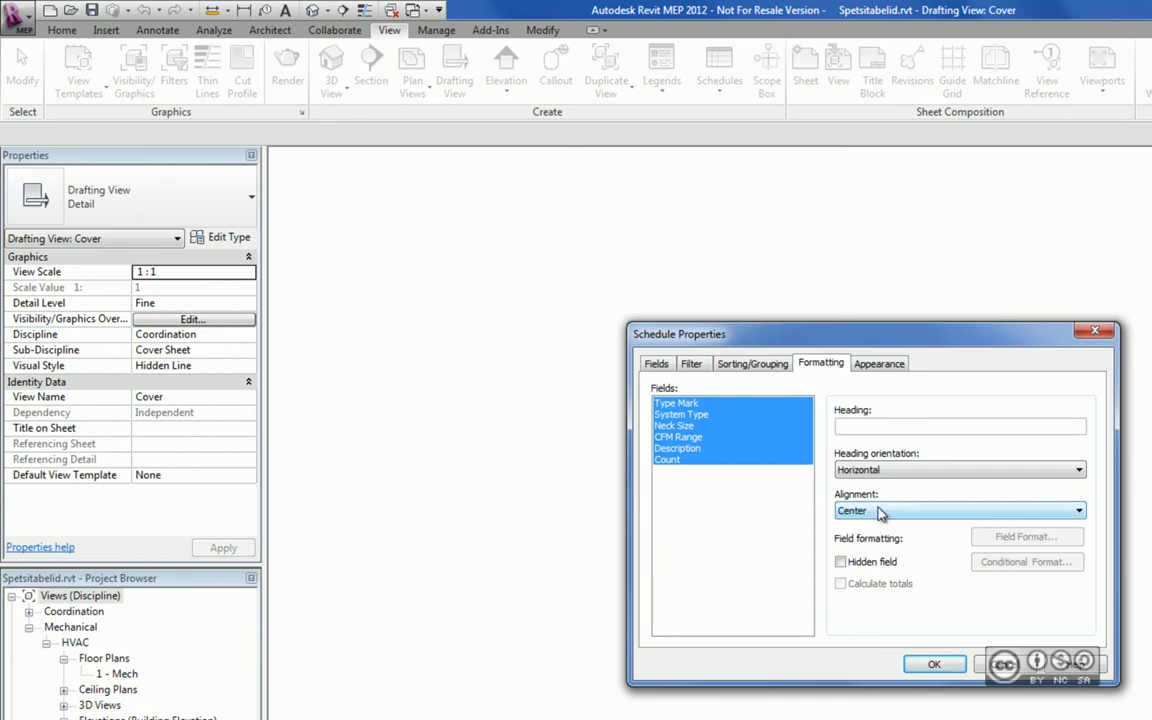
Step: Give the schedule a Wide Lines outline and create the Air Terminal Schedule
left_click(887, 364)
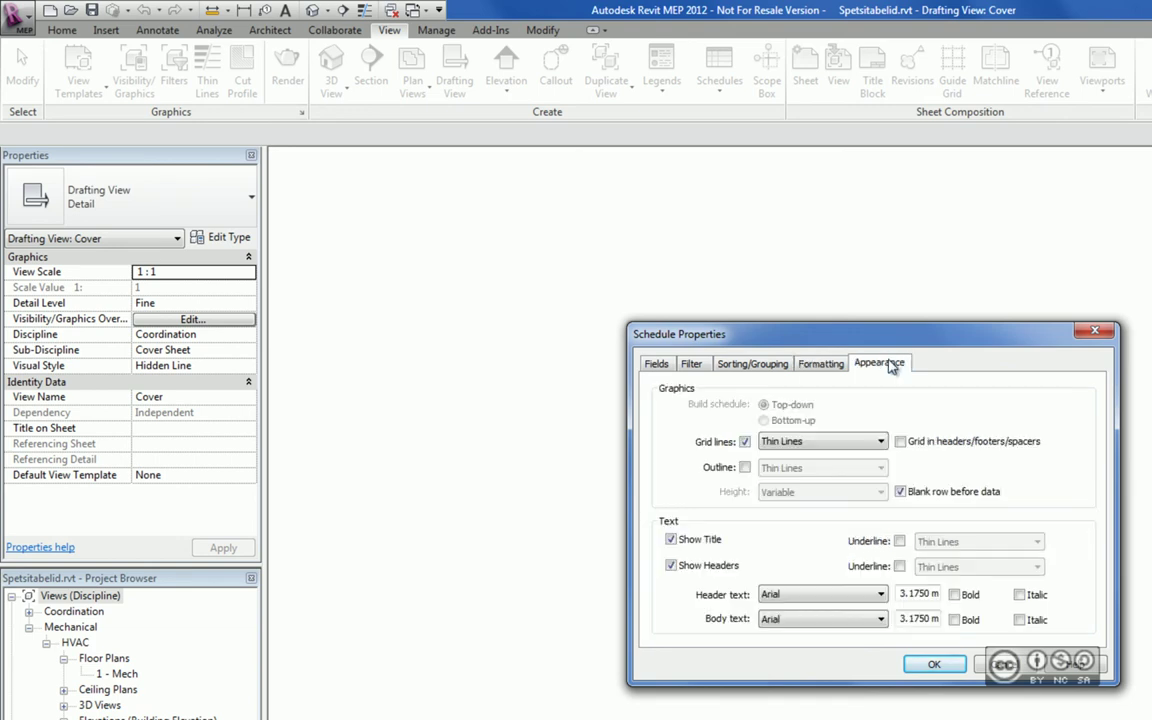
left_click(745, 468)
left_click(801, 469)
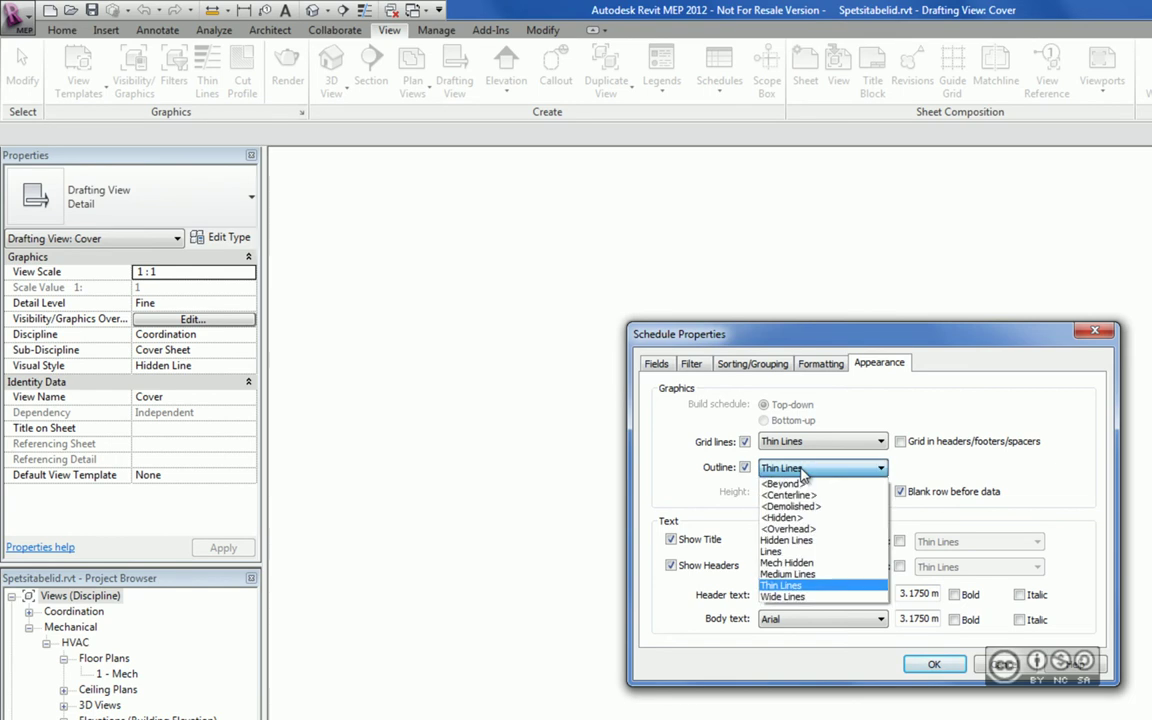
left_click(790, 596)
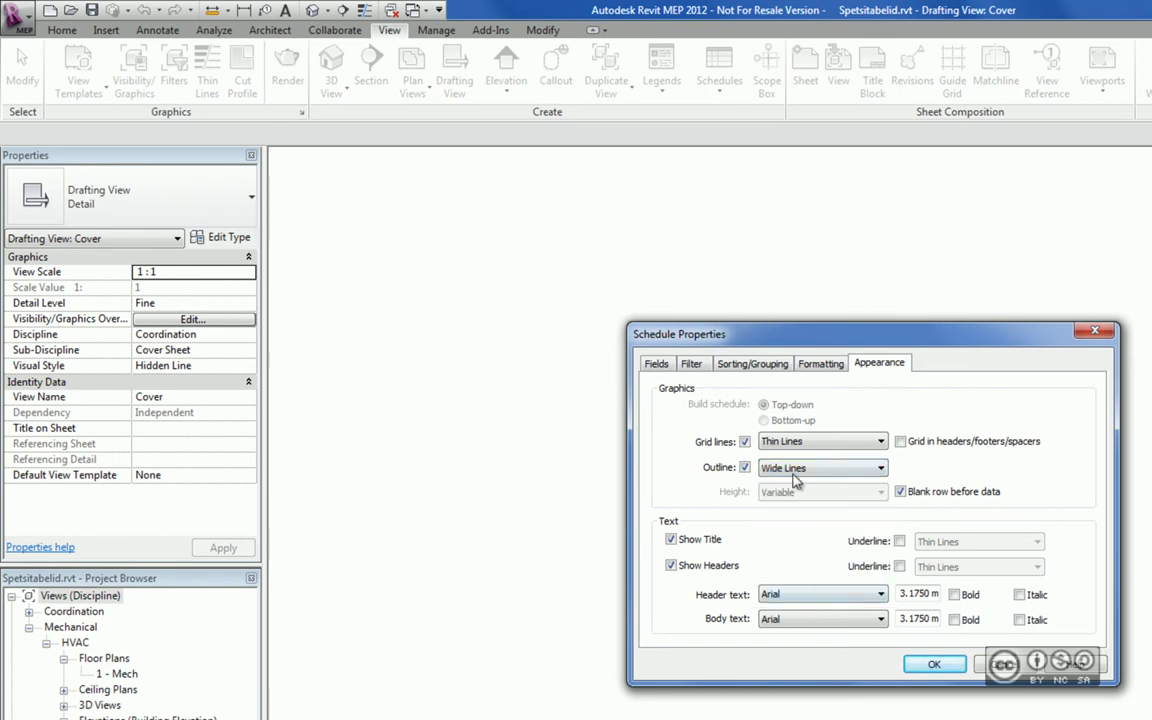
left_click(932, 664)
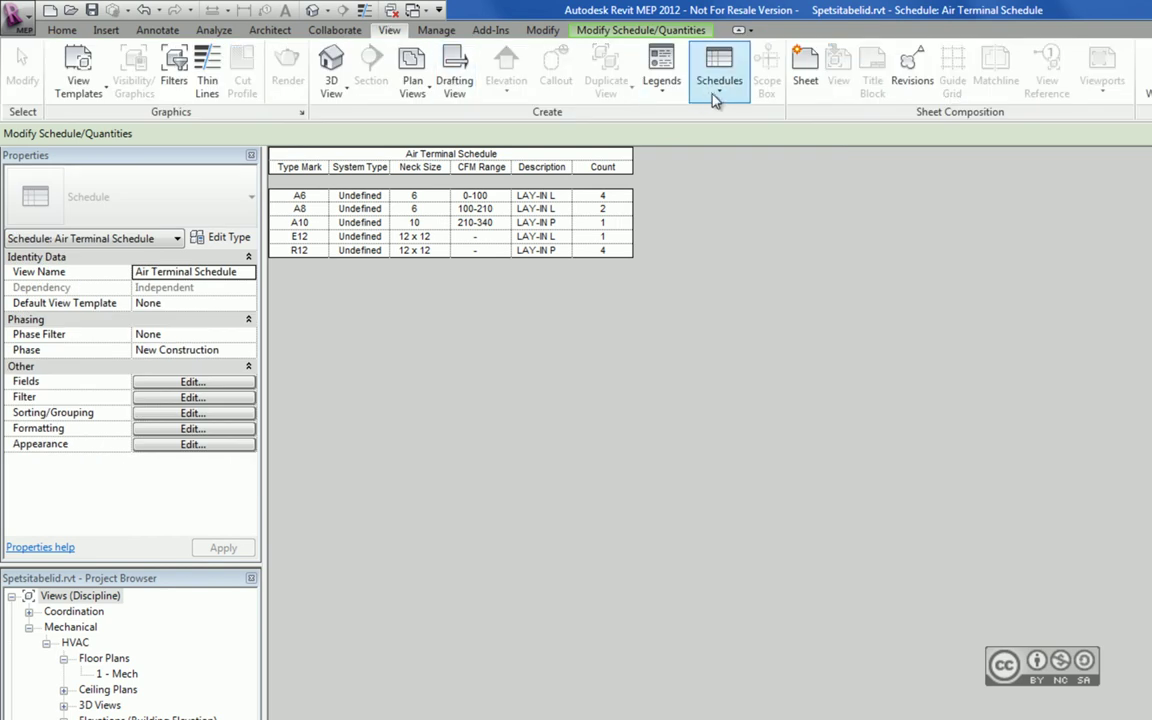
Step: Start another new Schedule/Quantities table
left_click(719, 88)
left_click(743, 121)
left_click_drag(810, 428, 812, 536)
Step: Create a Spaces schedule with the Number and Name fields
left_click(700, 501)
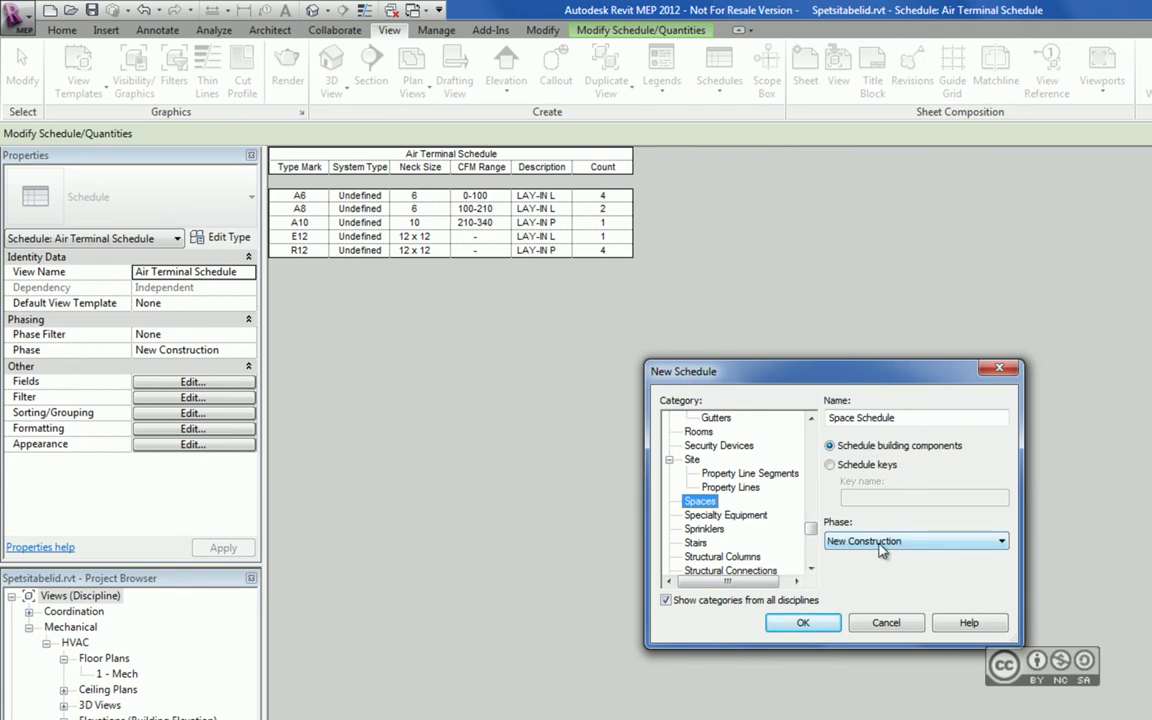
left_click(803, 622)
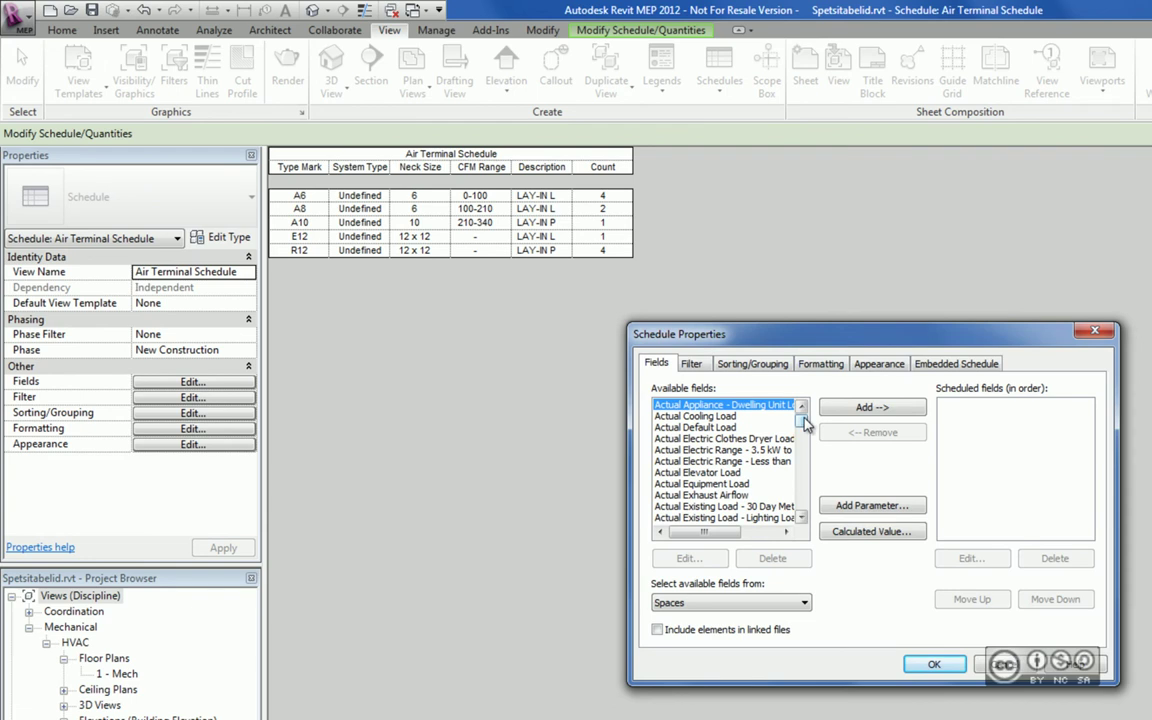
left_click_drag(805, 425, 803, 487)
left_click(680, 416)
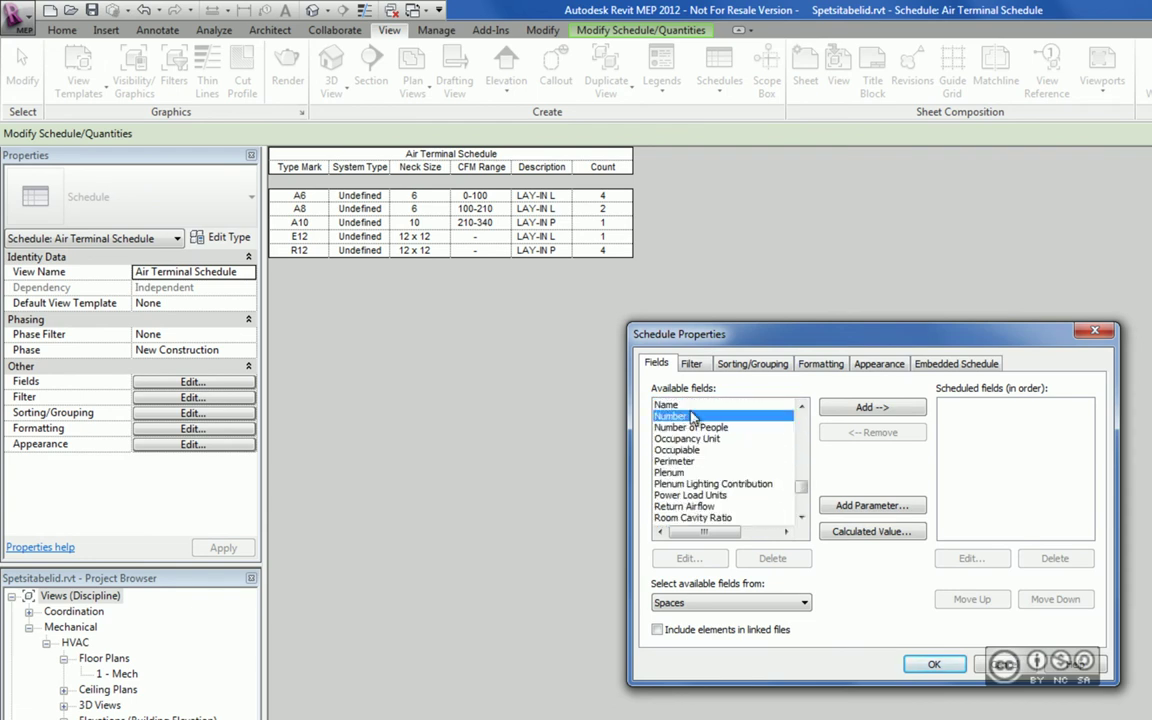
left_click(857, 409)
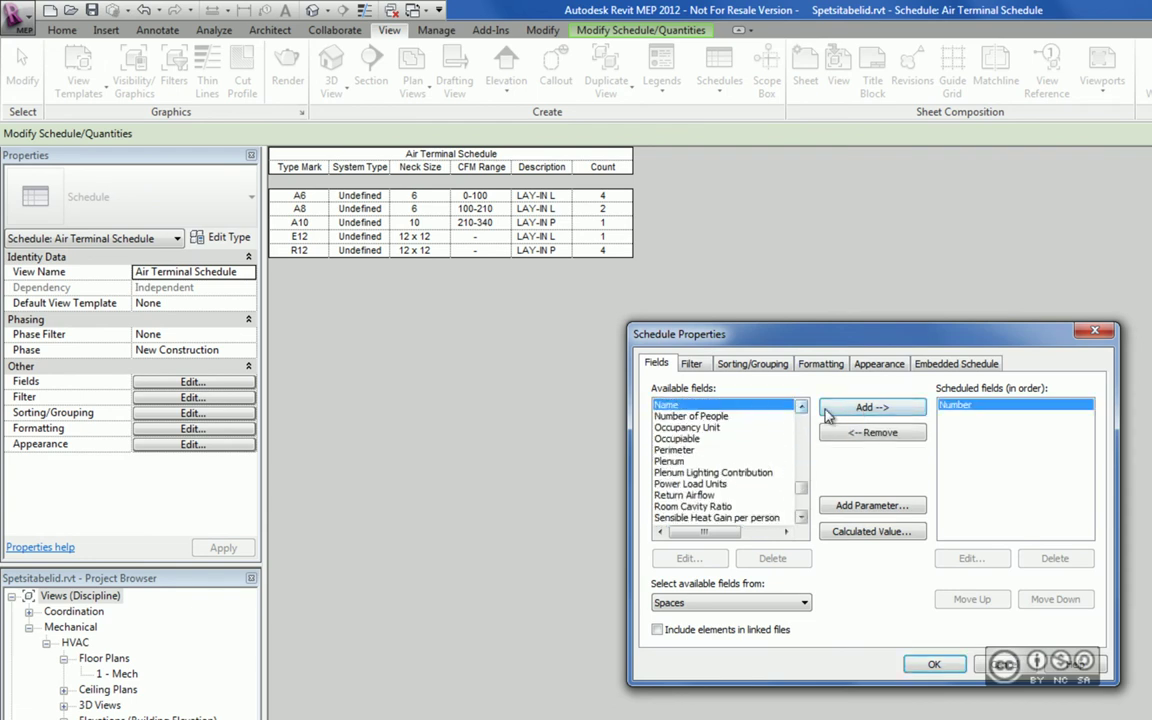
left_click(855, 412)
Step: Filter the schedule to spaces whose Number begins with 1
left_click(691, 364)
left_click(763, 392)
left_click(760, 418)
left_click(940, 393)
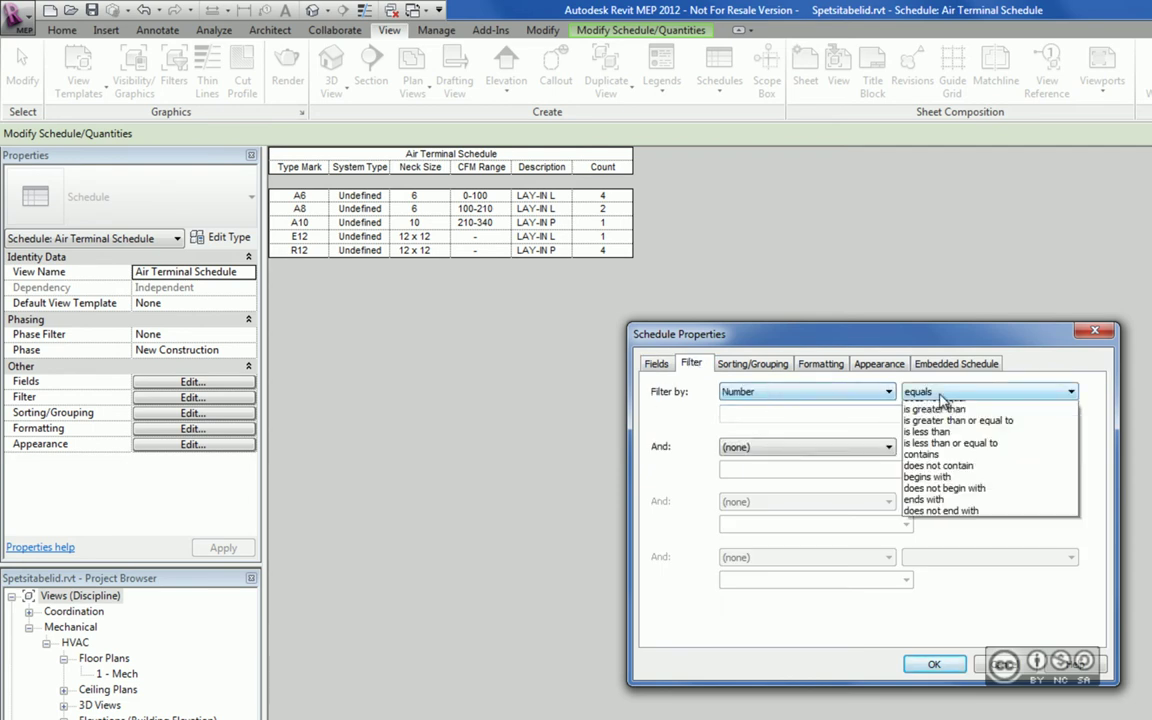
left_click(928, 497)
left_click(858, 414)
type("1")
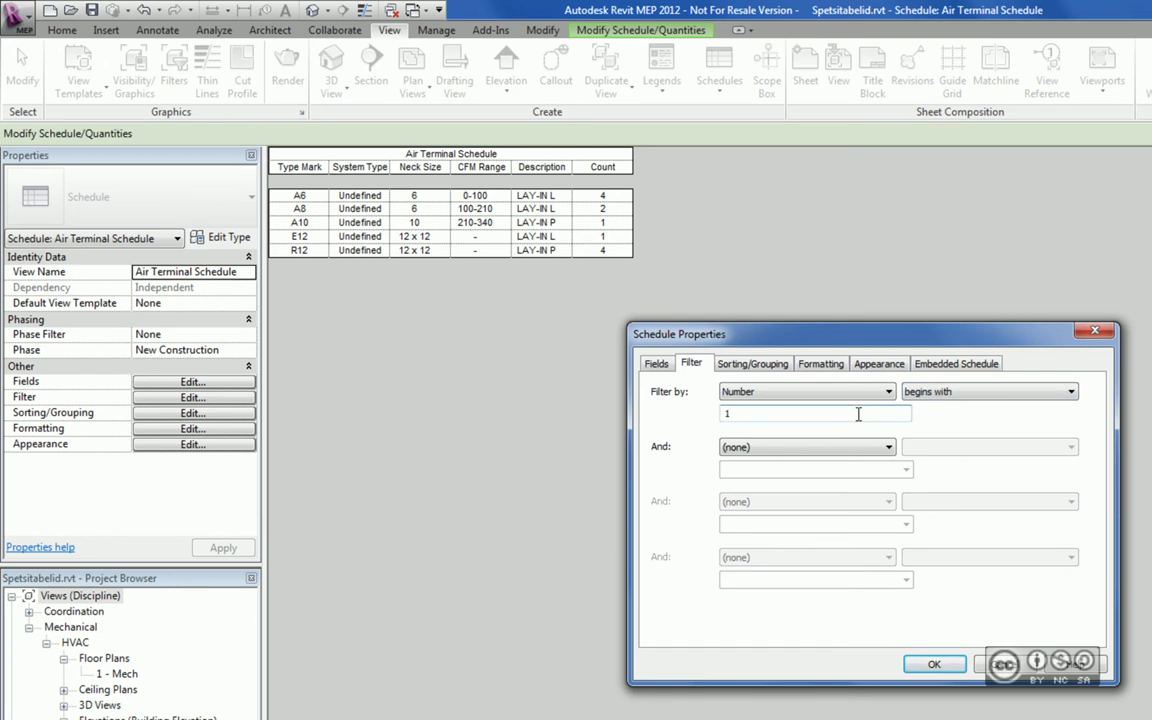
Step: Sort by Number, centre both columns, and enable an embedded Air Terminals schedule
left_click(783, 364)
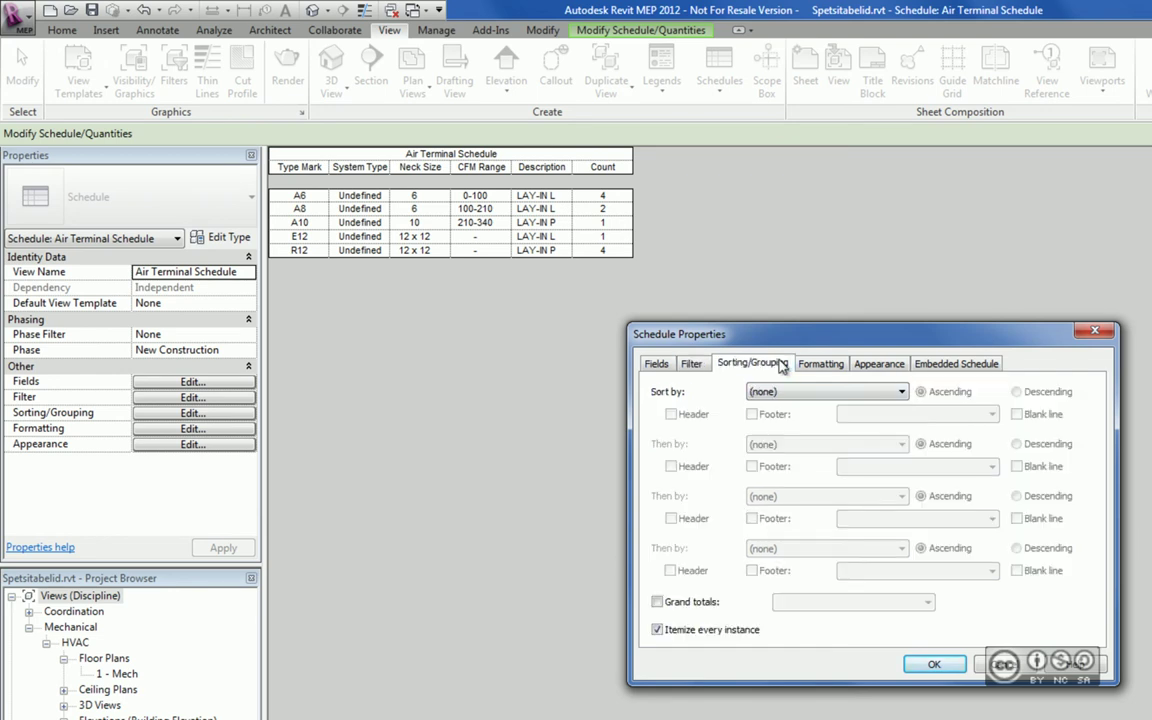
left_click(780, 391)
left_click(772, 405)
left_click(820, 364)
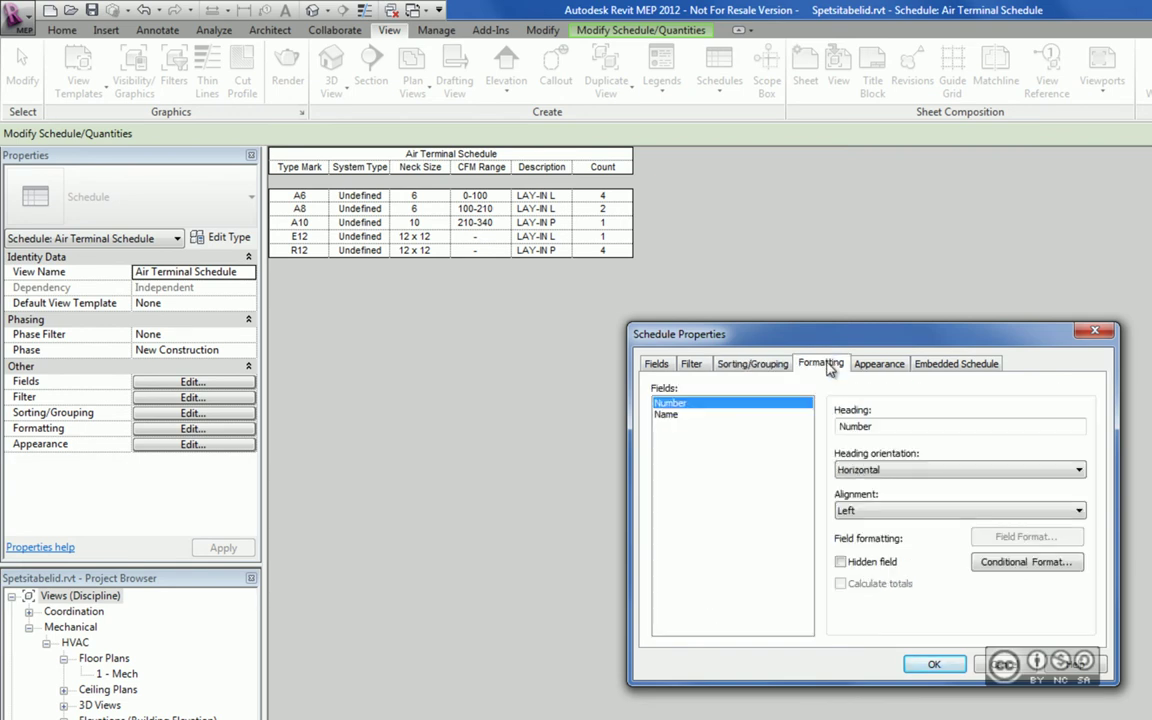
left_click(658, 413, "shift")
left_click(883, 510)
left_click(870, 537)
left_click(960, 365)
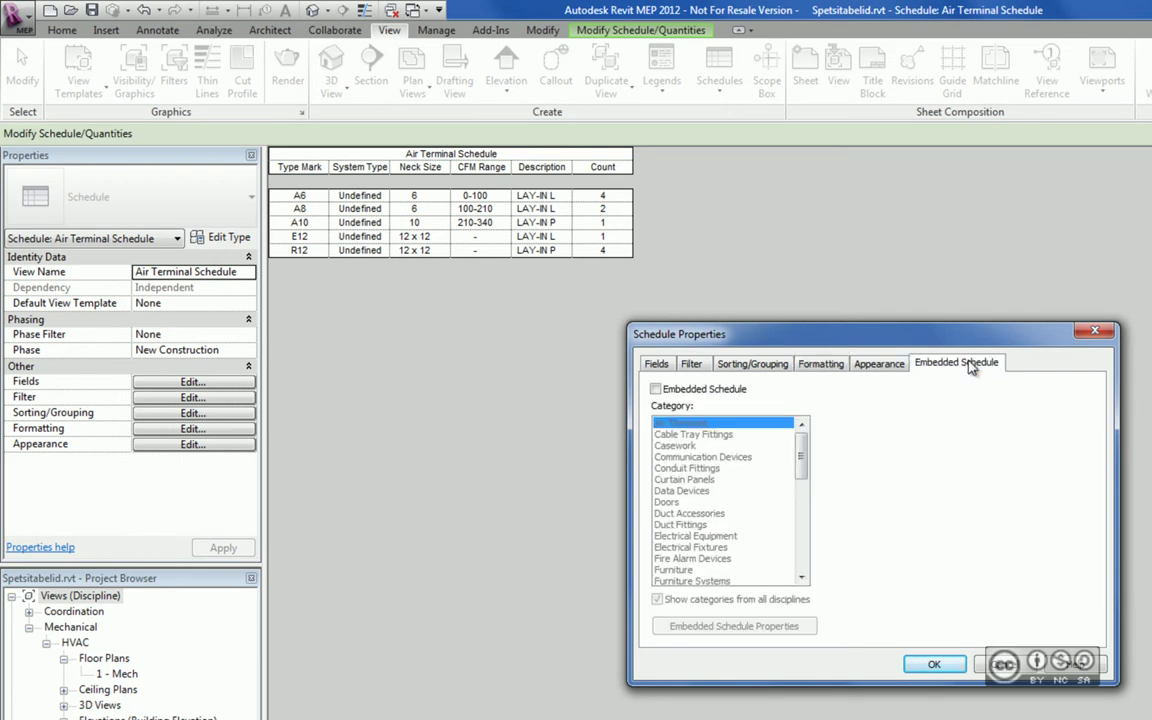
left_click(656, 389)
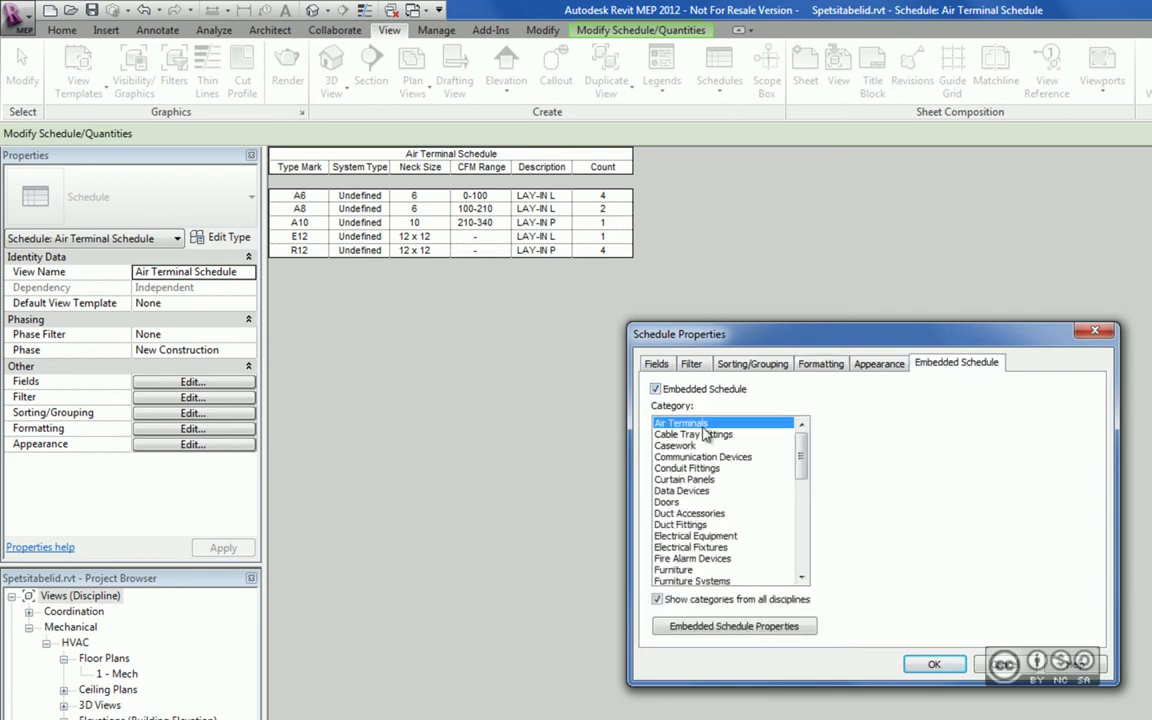
Step: Add Type Mark, System Type and Count fields to the embedded Air Terminals schedule
left_click(700, 630)
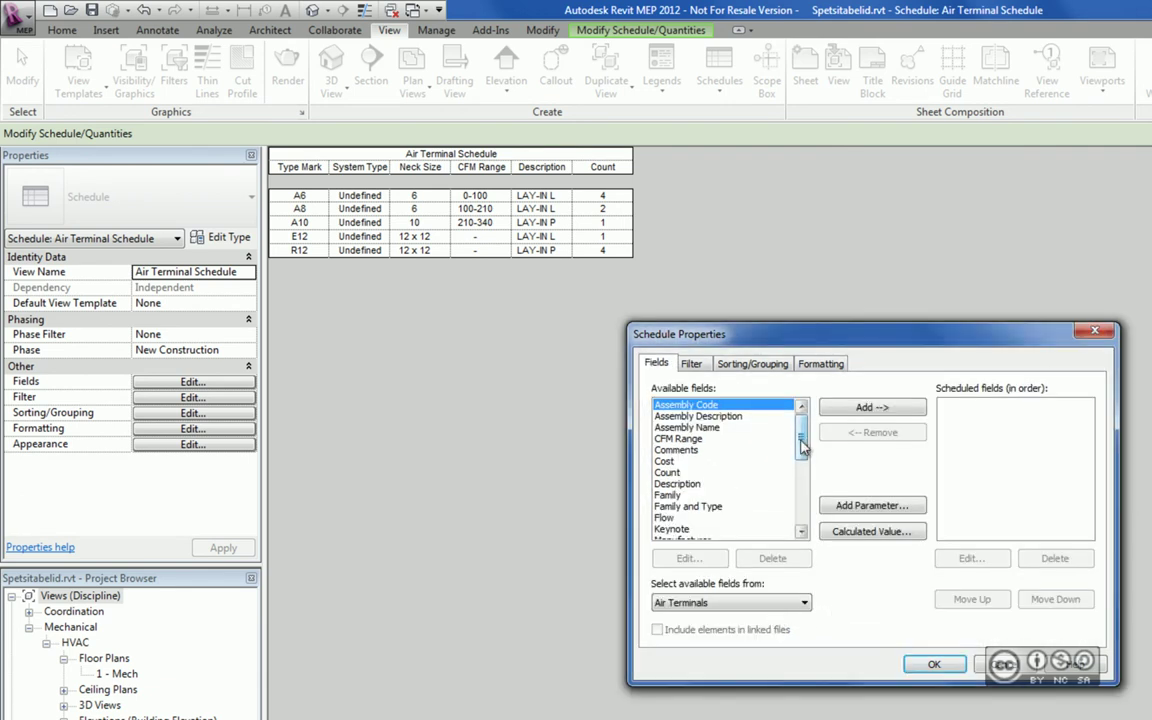
left_click_drag(802, 448, 802, 495)
left_click(676, 517)
left_click(860, 410)
left_click(862, 410)
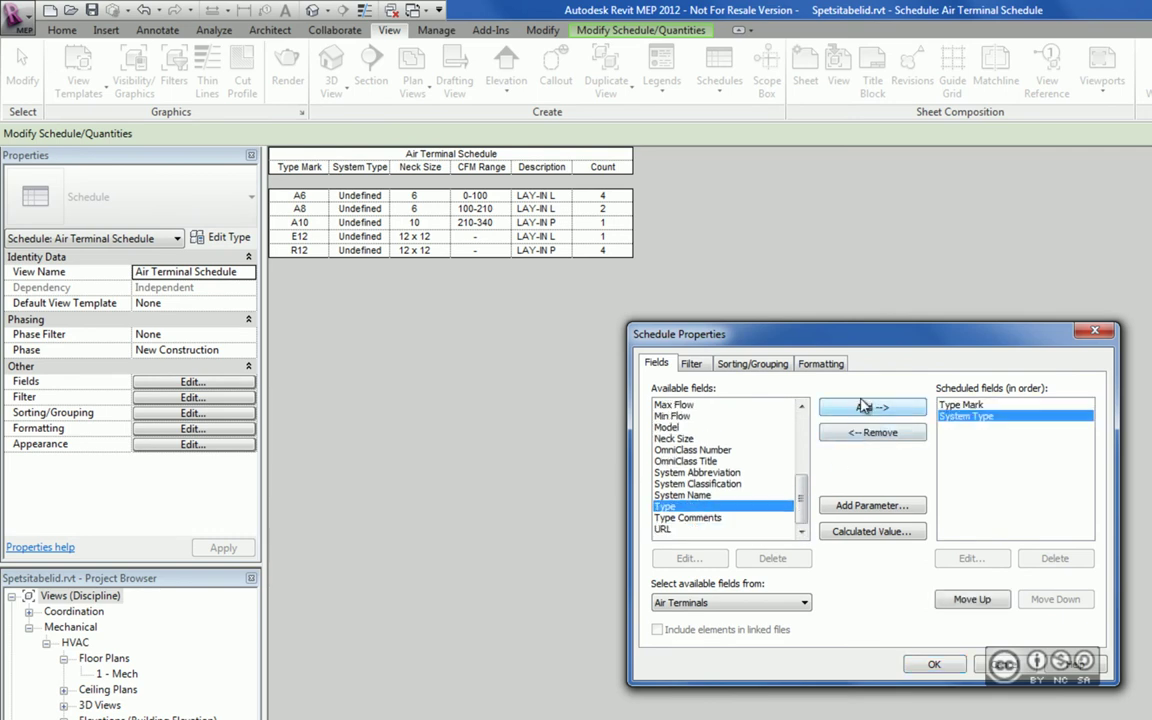
left_click(865, 410)
Step: Sort the embedded schedule by Type Mark with grand totals, and select Count for formatting
left_click(755, 365)
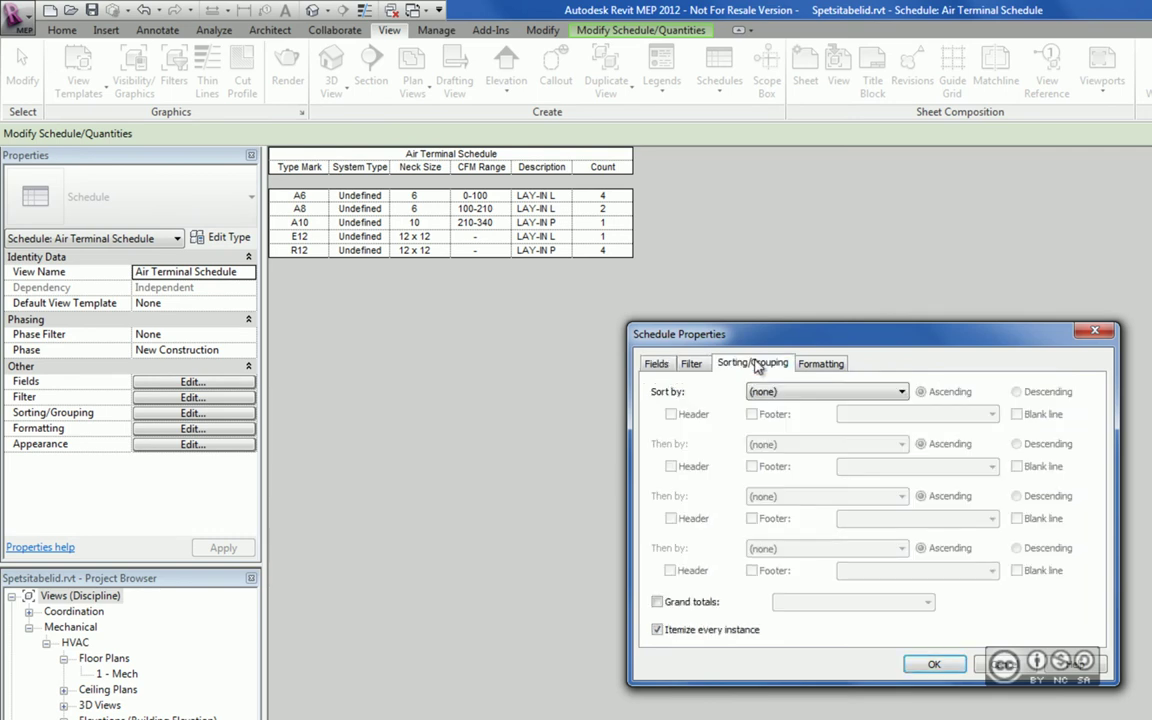
left_click(770, 392)
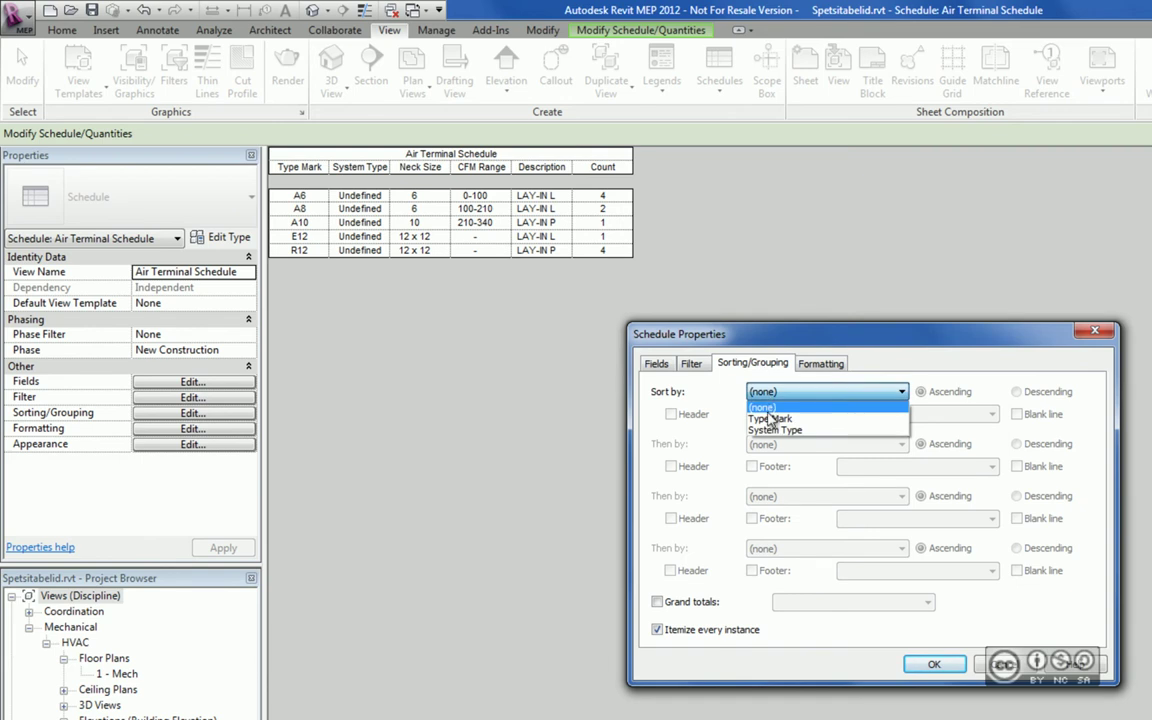
left_click(768, 413)
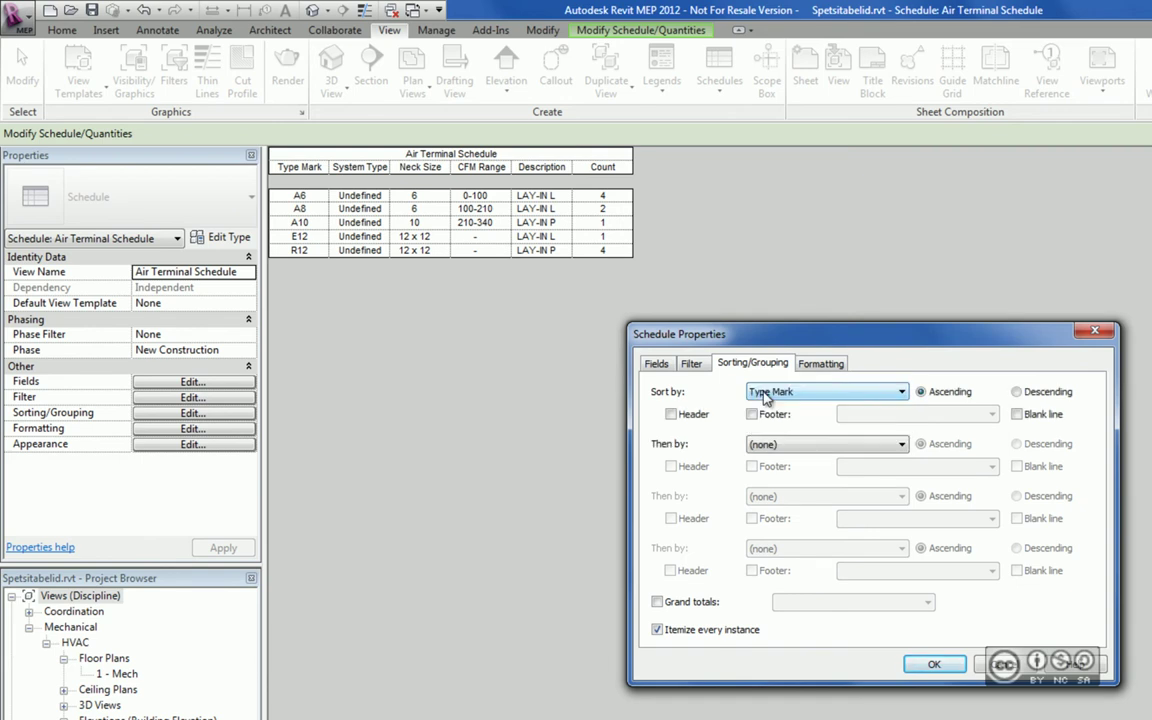
left_click(657, 602)
left_click(820, 363)
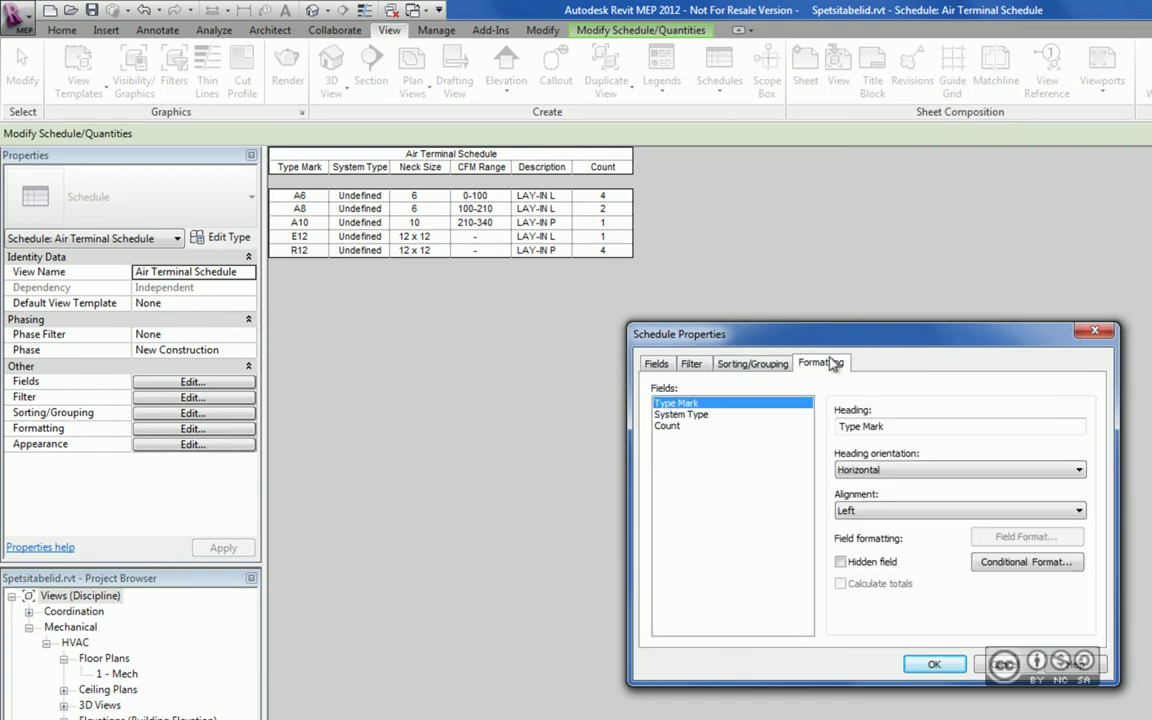
left_click(670, 427)
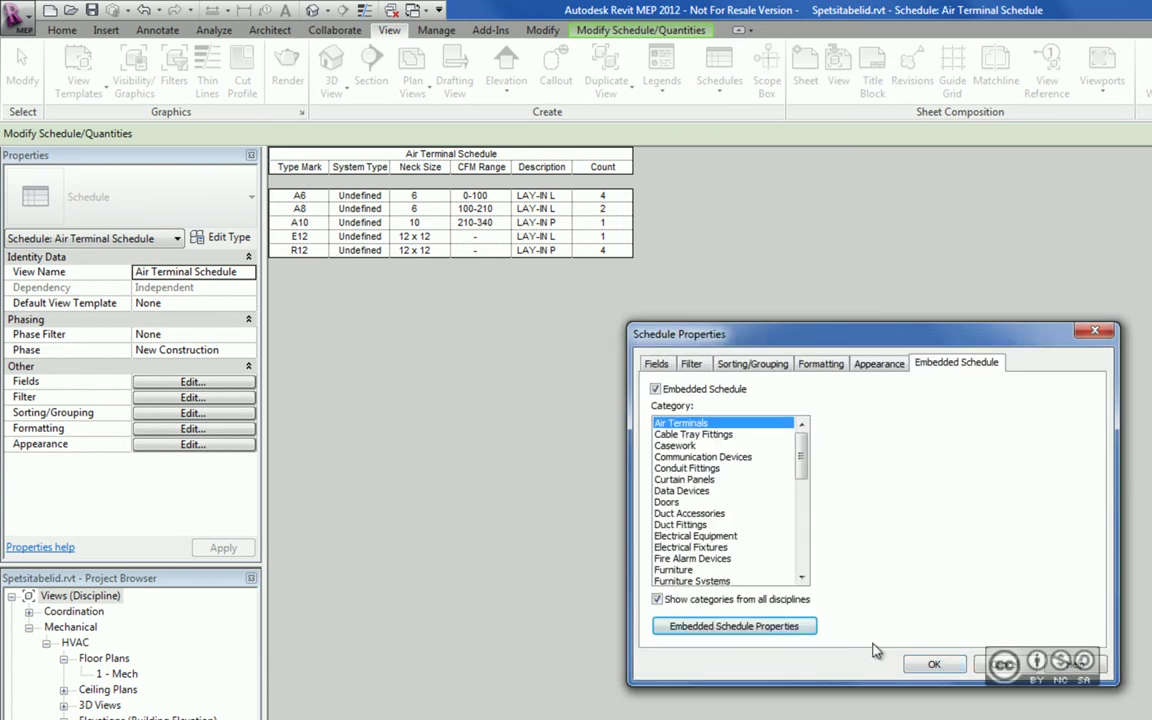
Step: Apply the embedded schedule settings and cycle to another open schedule view
left_click(933, 663)
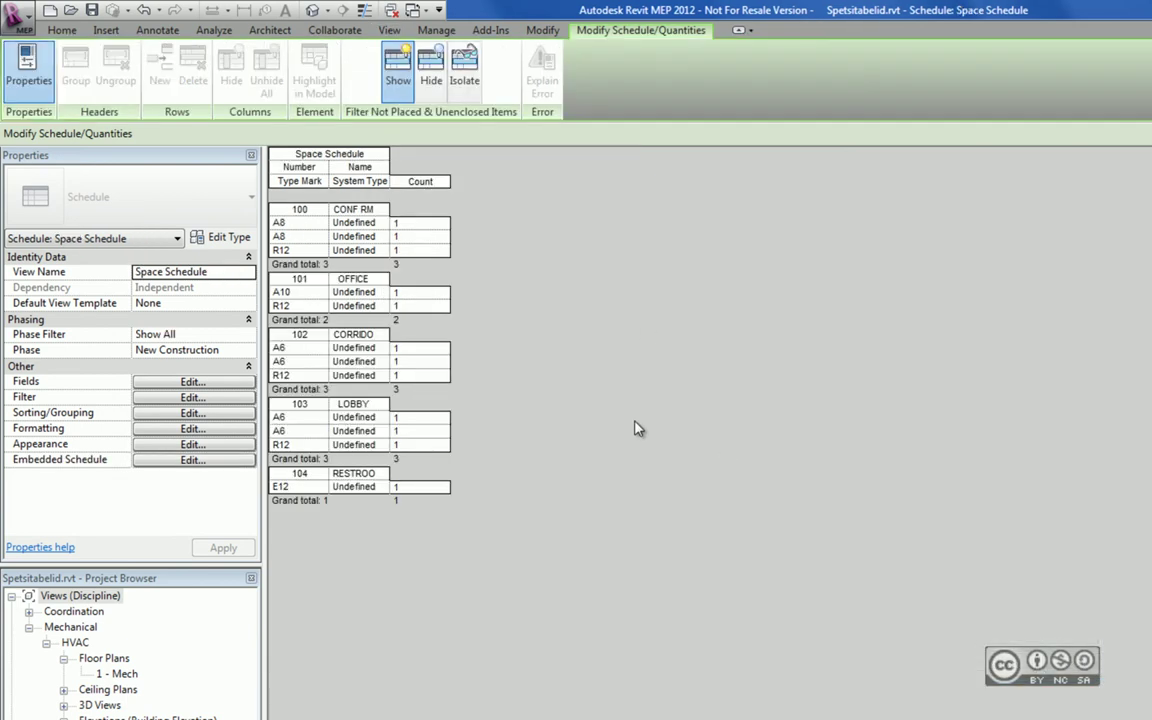
left_click(80, 595)
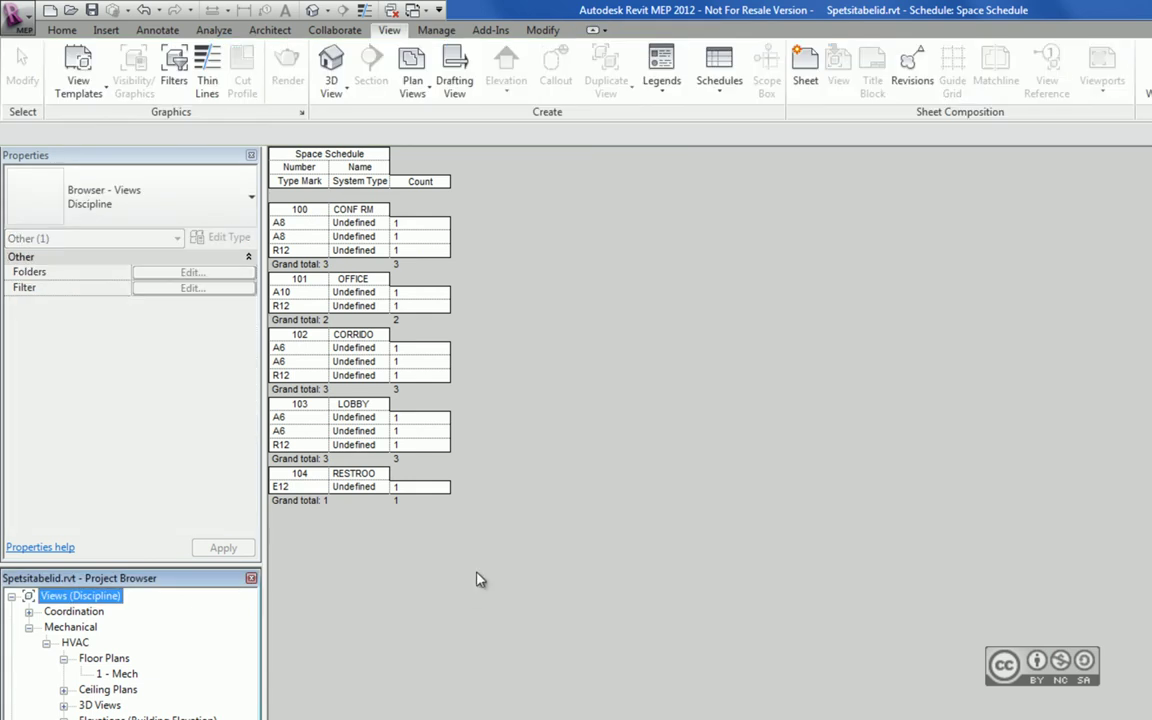
key("ctrl+Tab")
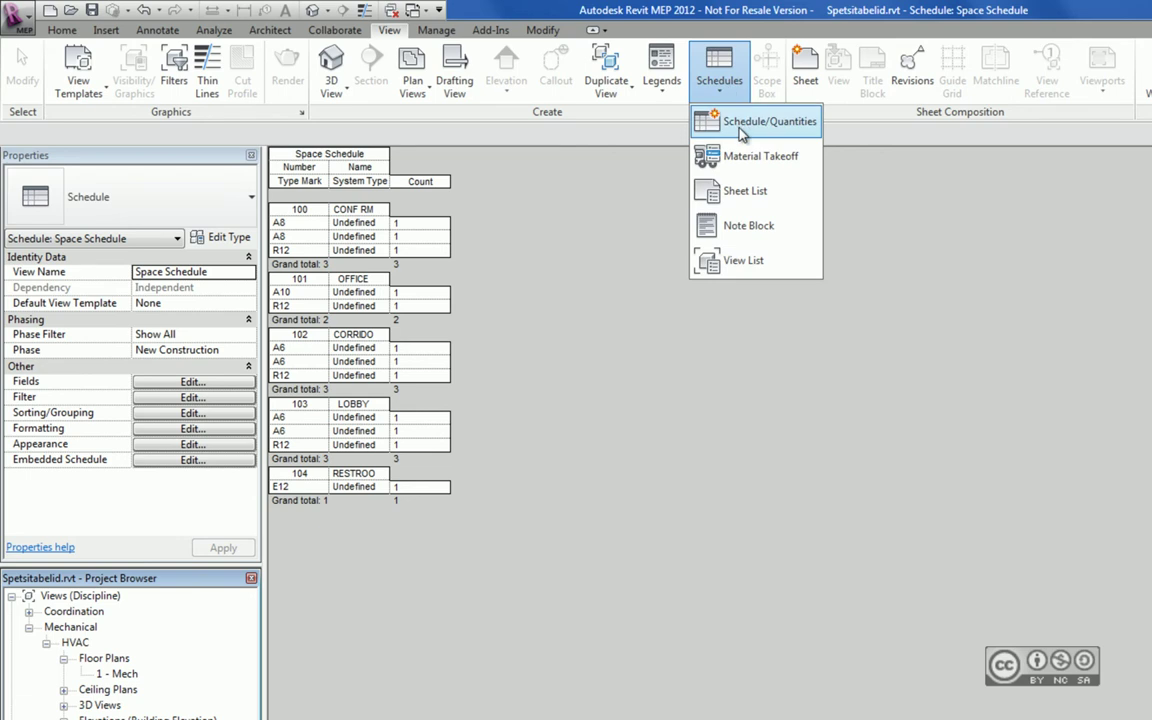
Step: Create a Spaces key schedule named Space Style Schedule with key name Space Style
left_click(738, 121)
left_click(700, 500)
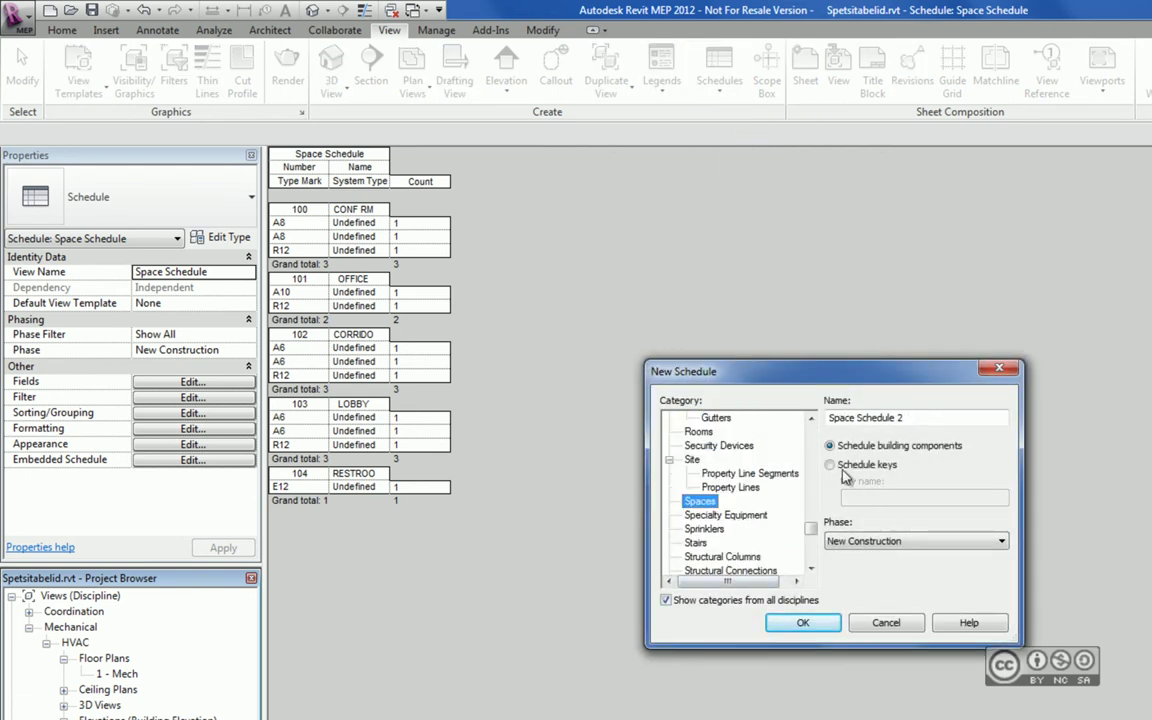
left_click(866, 465)
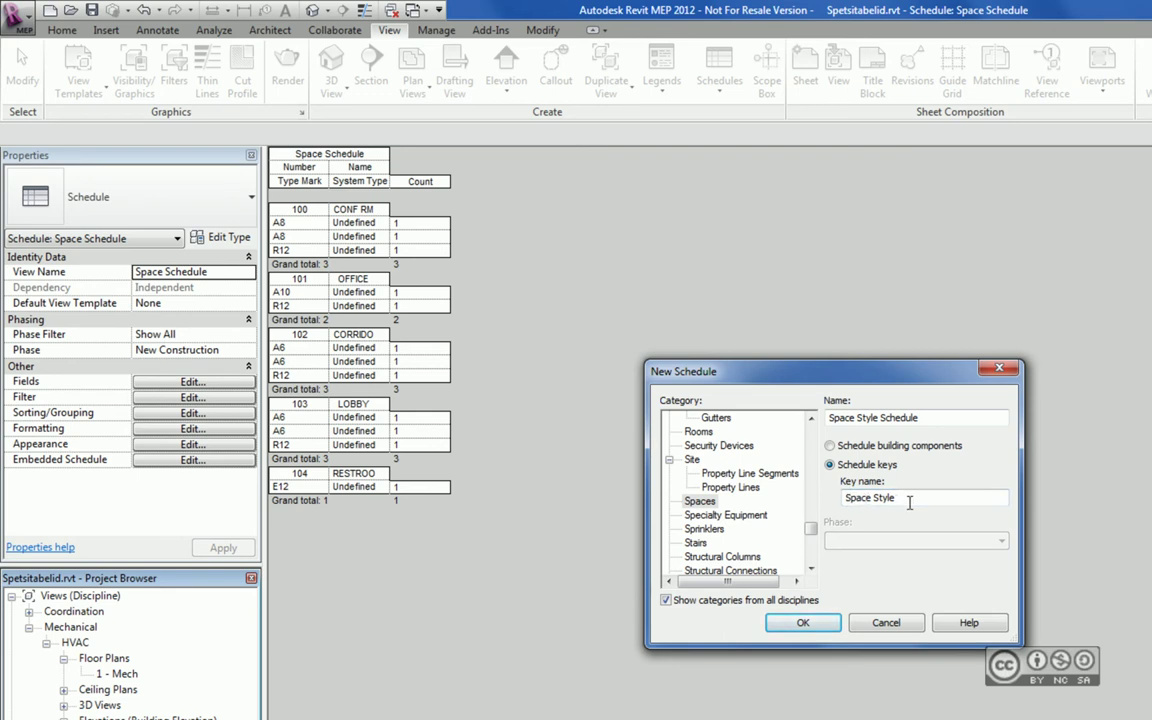
left_click_drag(905, 499, 848, 505)
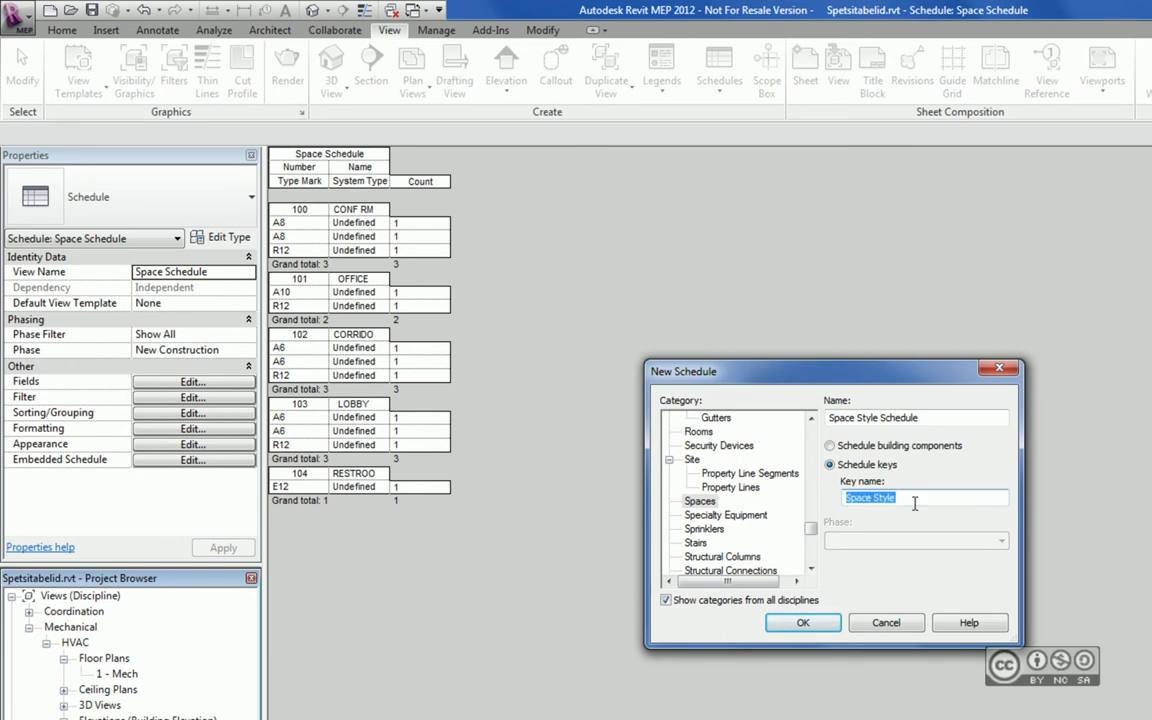
left_click(803, 623)
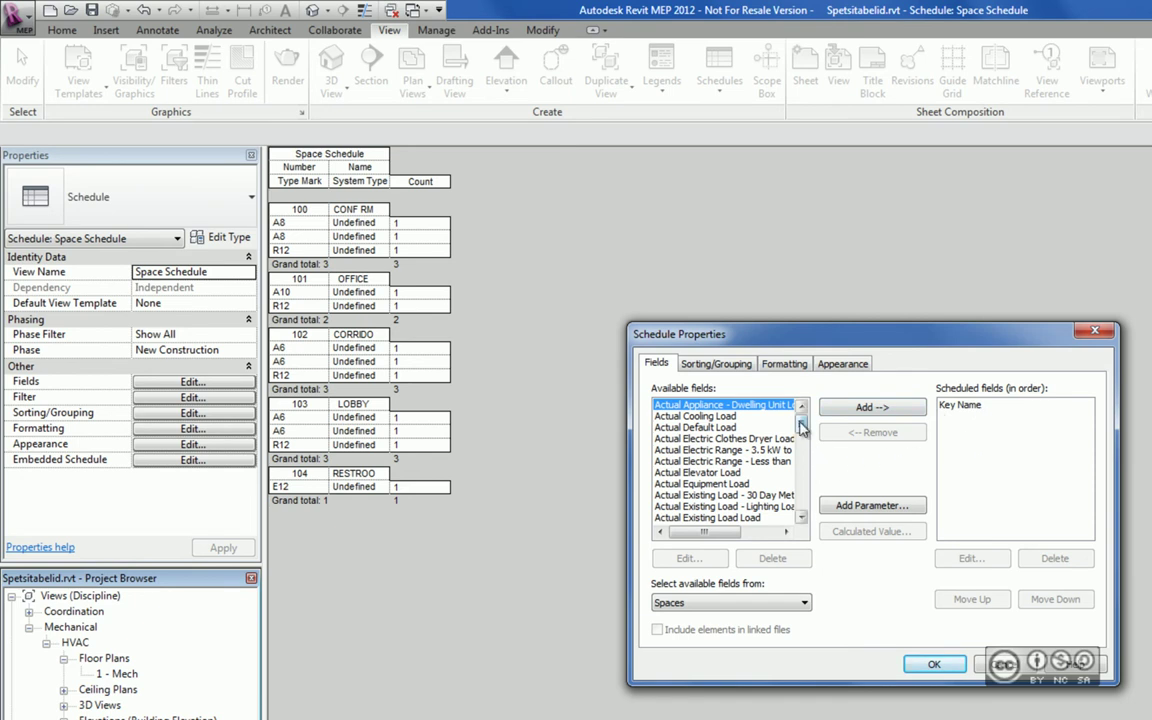
Step: Add Specified Lighting Load below Key Name and create the key schedule
left_click_drag(801, 427, 807, 461)
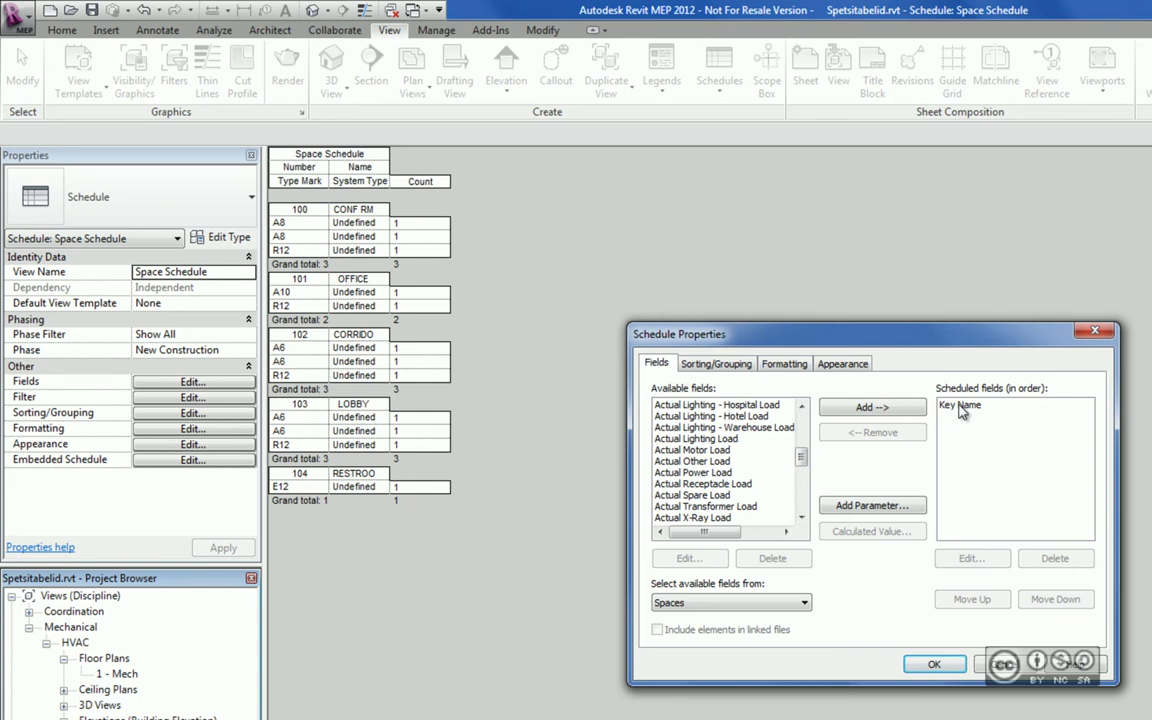
scroll(720, 465, "down", 6)
left_click(700, 484)
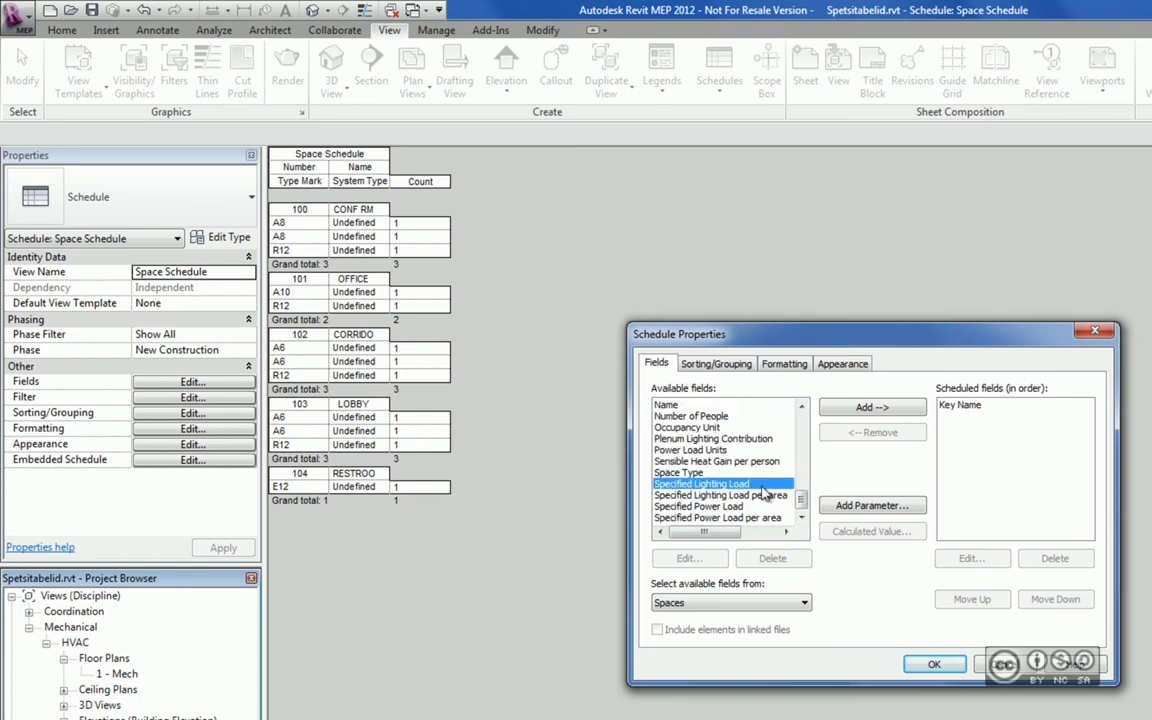
left_click(872, 407)
left_click(740, 369)
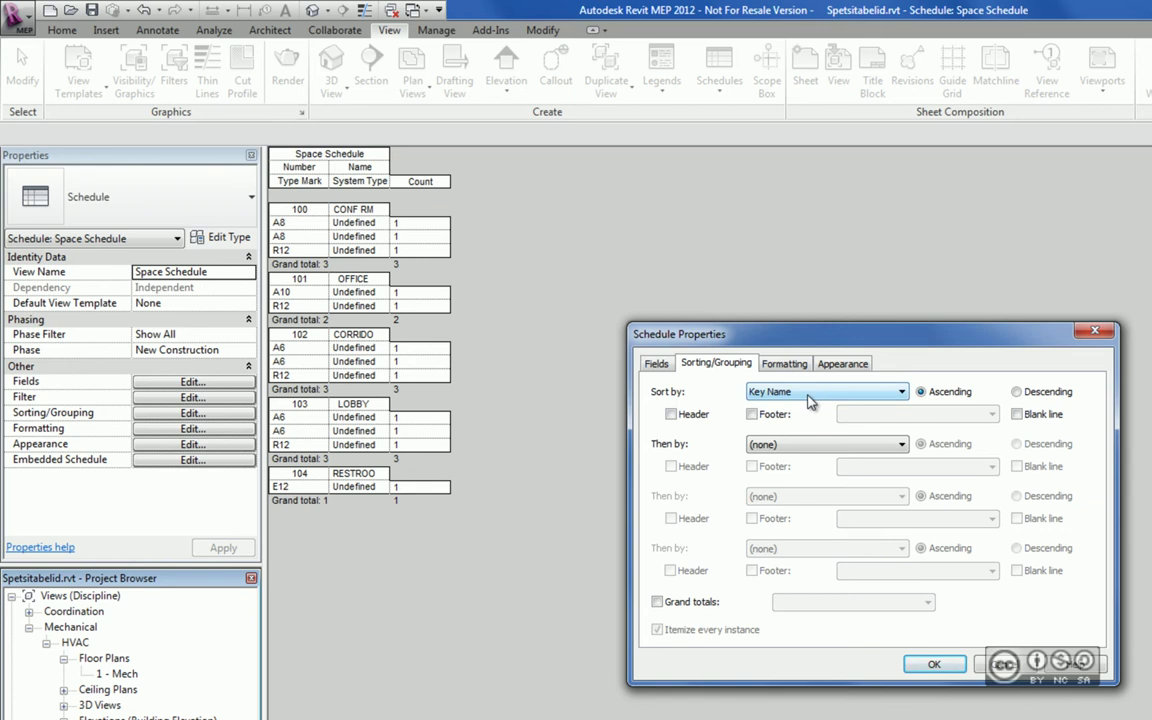
left_click(658, 365)
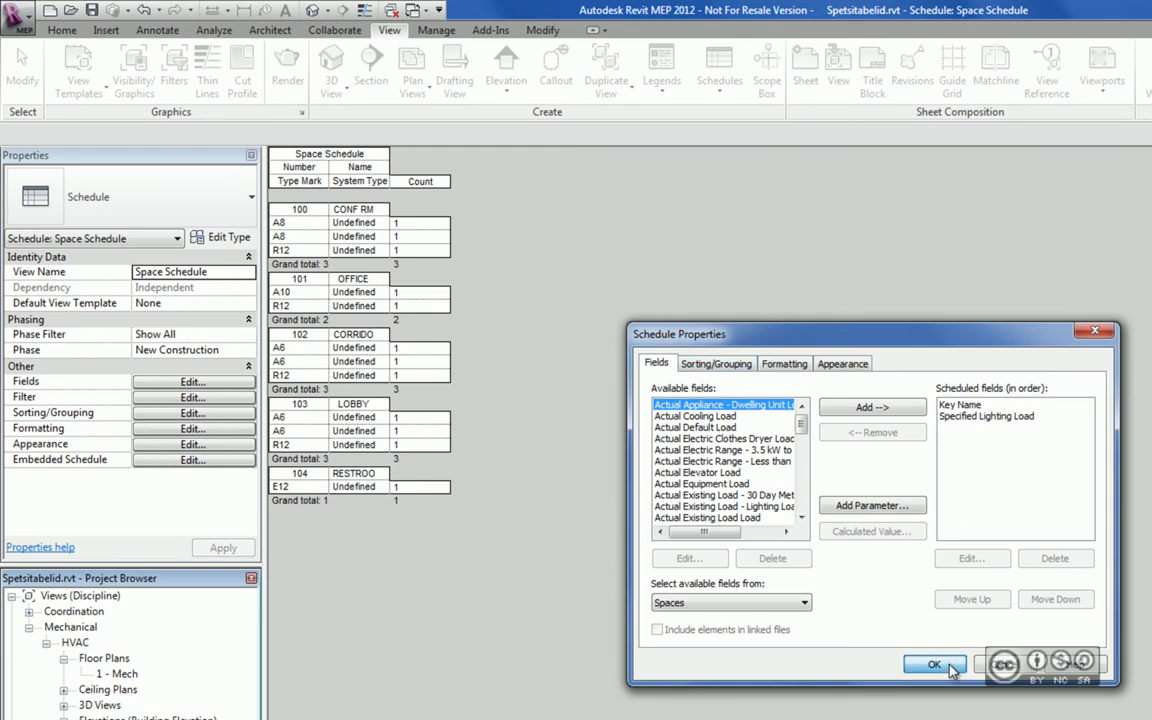
left_click(934, 664)
Step: Widen the column and add a key row Eluruum with a 100 W lighting load
double_click(388, 167)
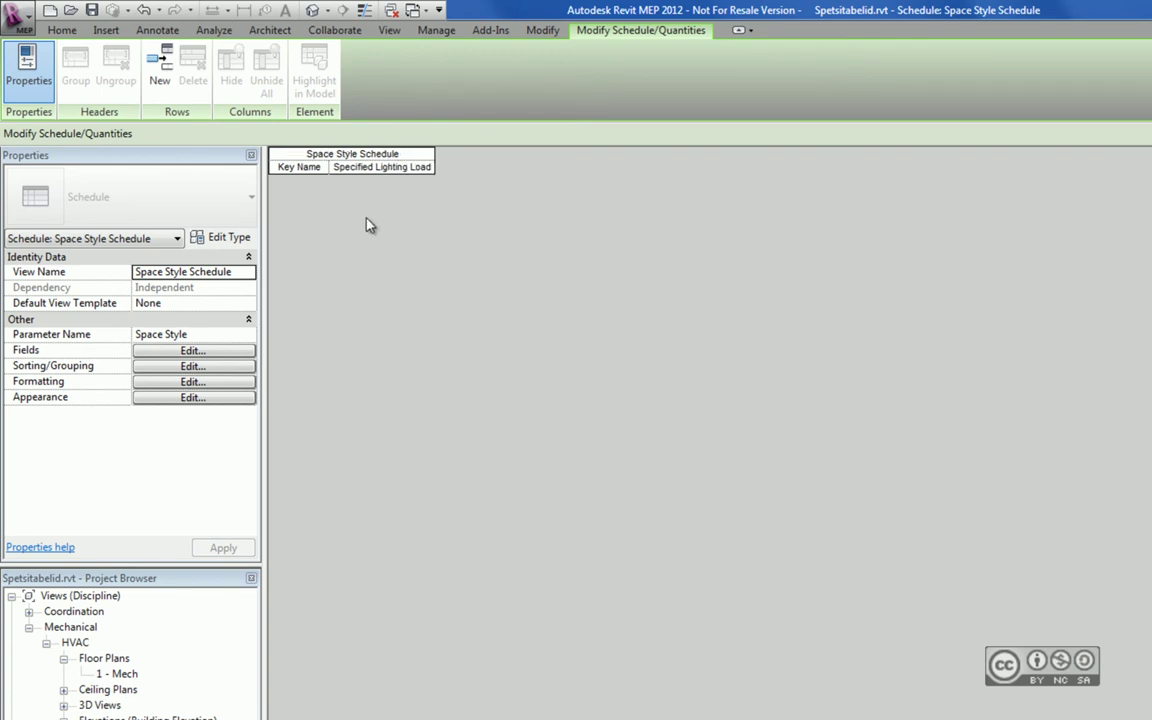
left_click(160, 72)
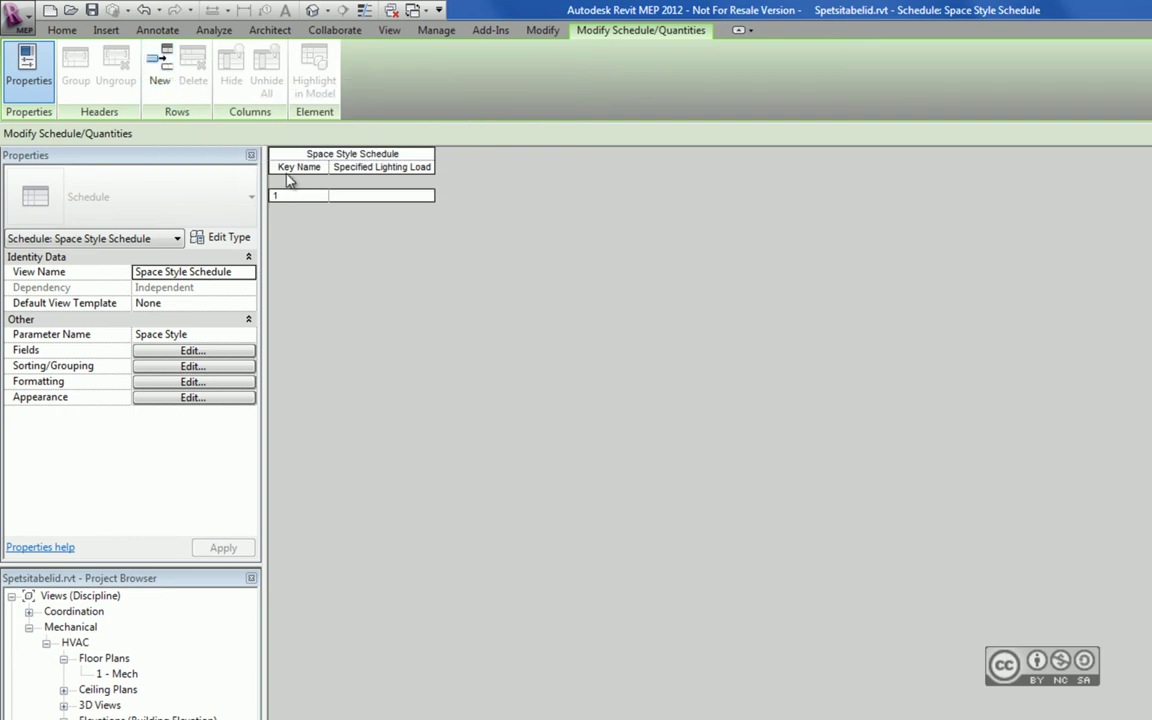
left_click(370, 195)
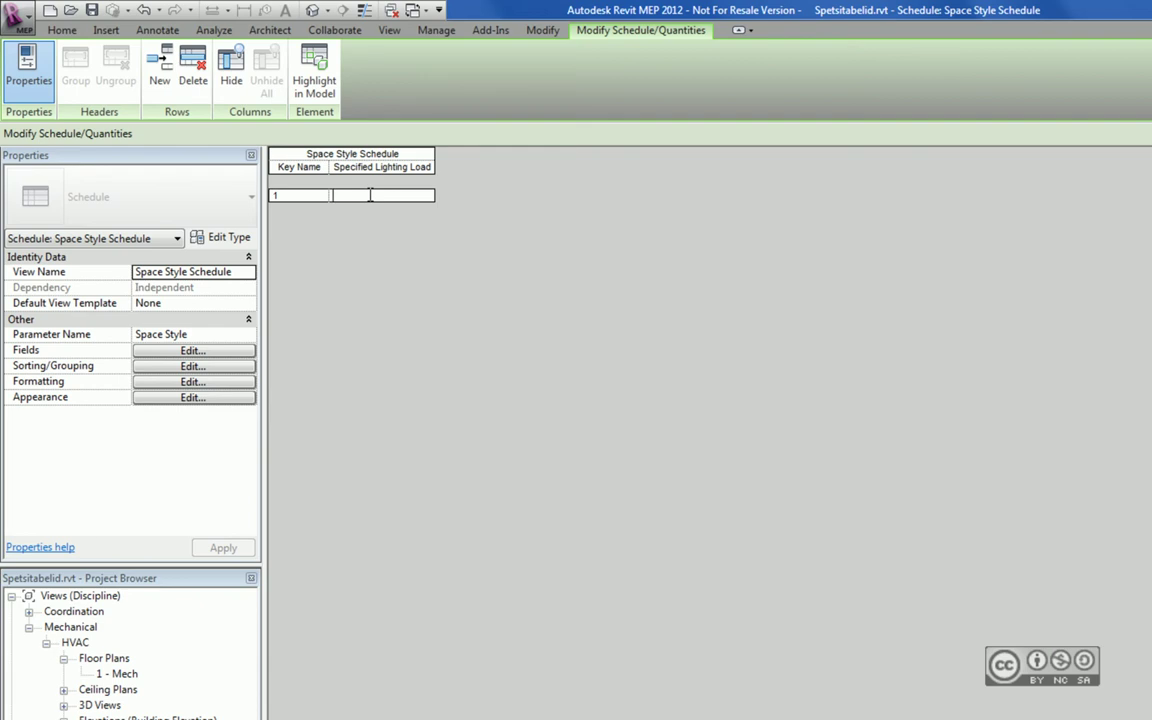
key("shift+Tab")
type("Eluruum")
left_click(347, 195)
key("Return")
type("100 W")
Step: Add a second key row Tööruum at 150 W, then switch to the Space Schedule
left_click(160, 68)
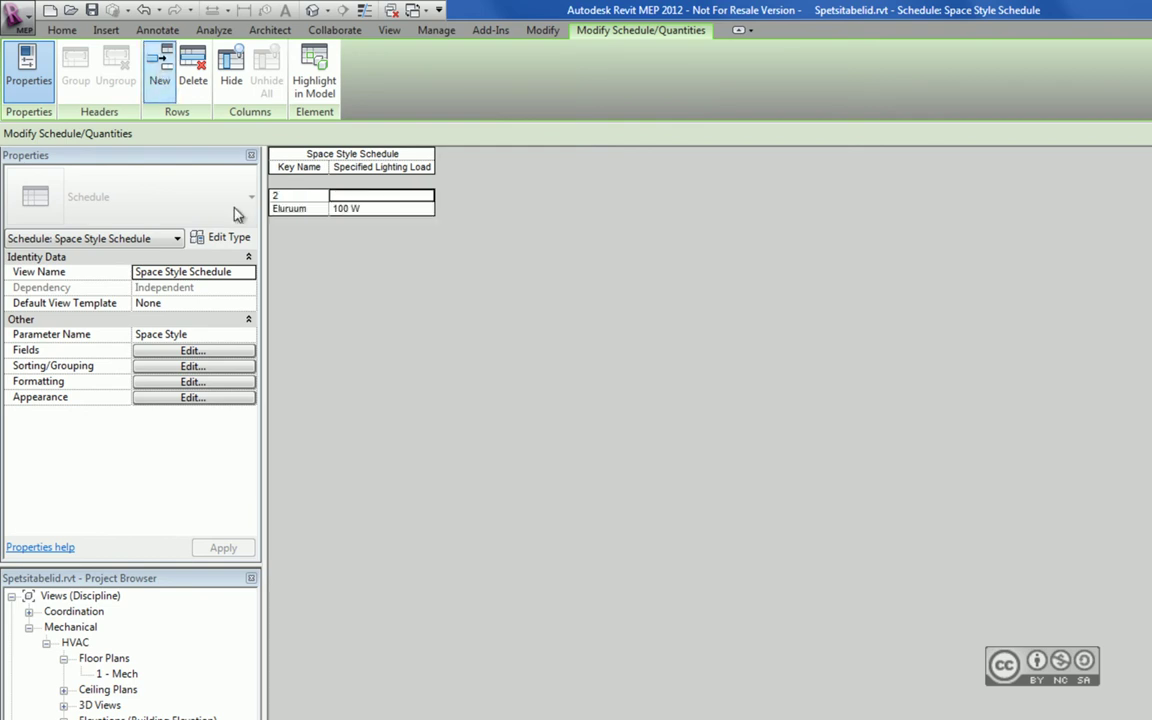
left_click(295, 196)
type("Tööruum")
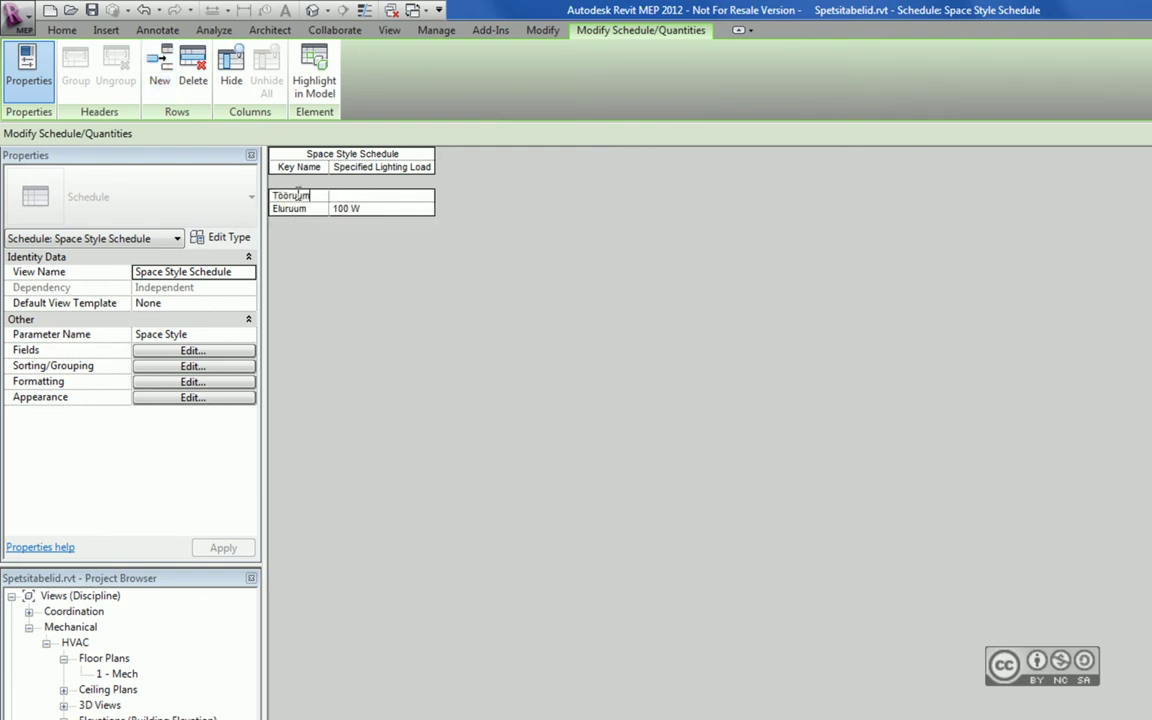
left_click(366, 198)
type("150")
left_click(378, 235)
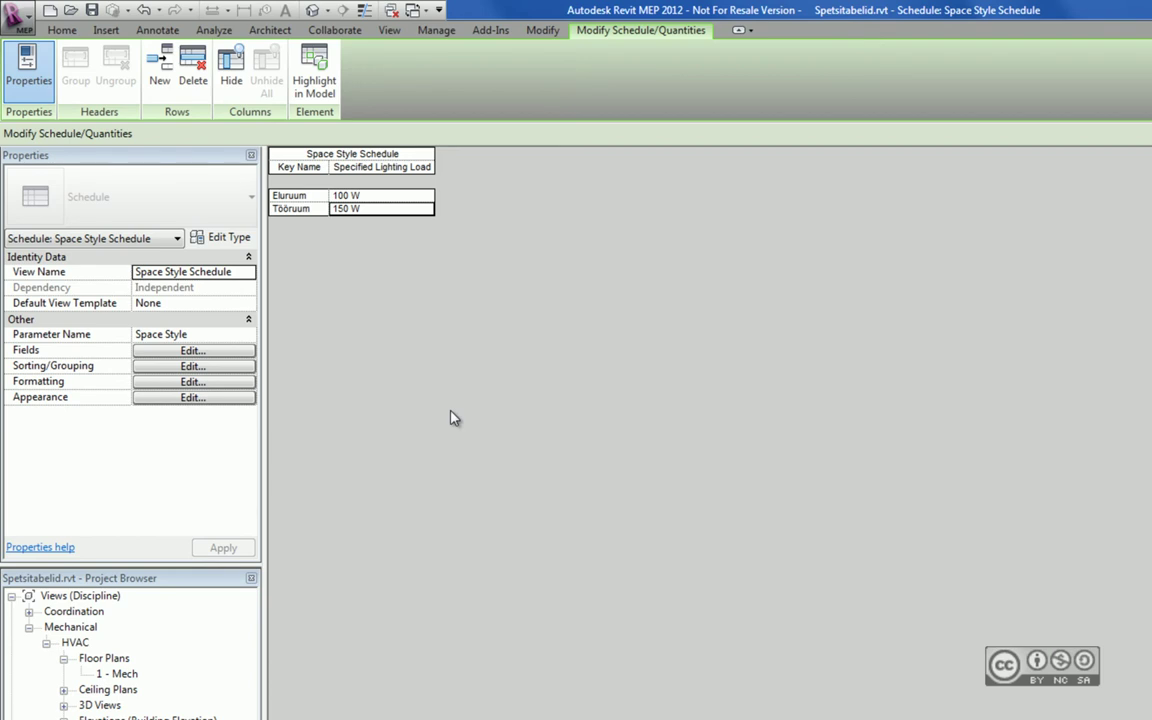
left_click(360, 247)
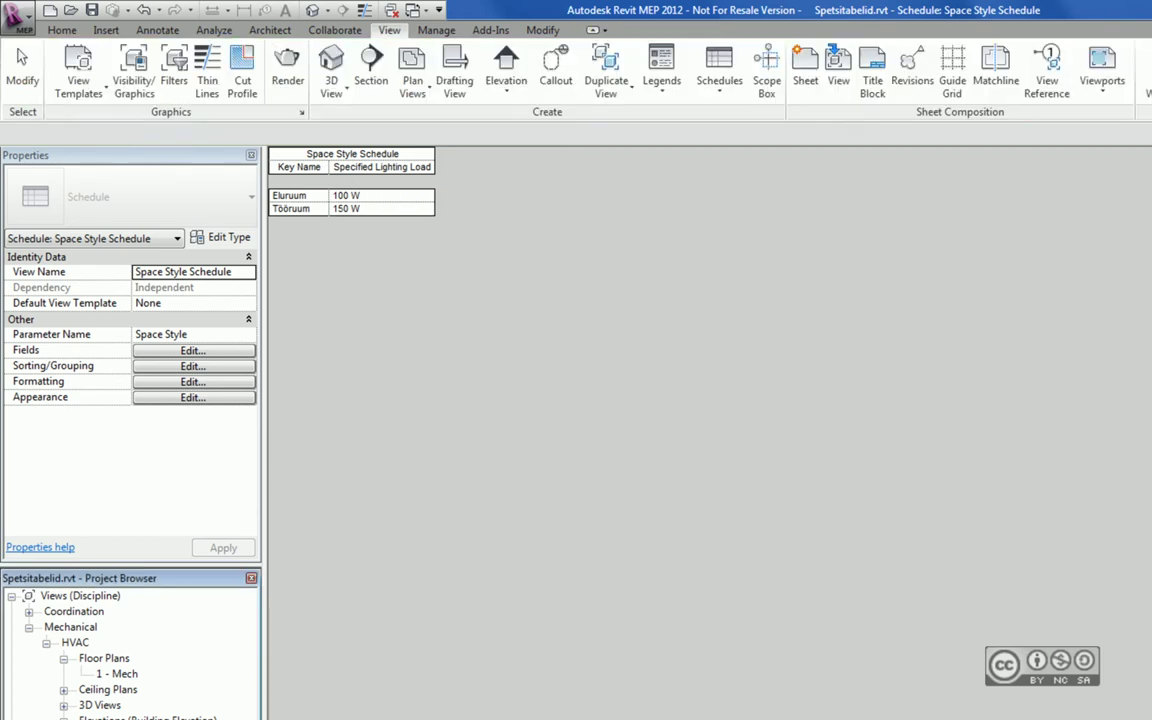
key("ctrl+Tab")
Step: Add the Space Style field to the Space Schedule
left_click(180, 379)
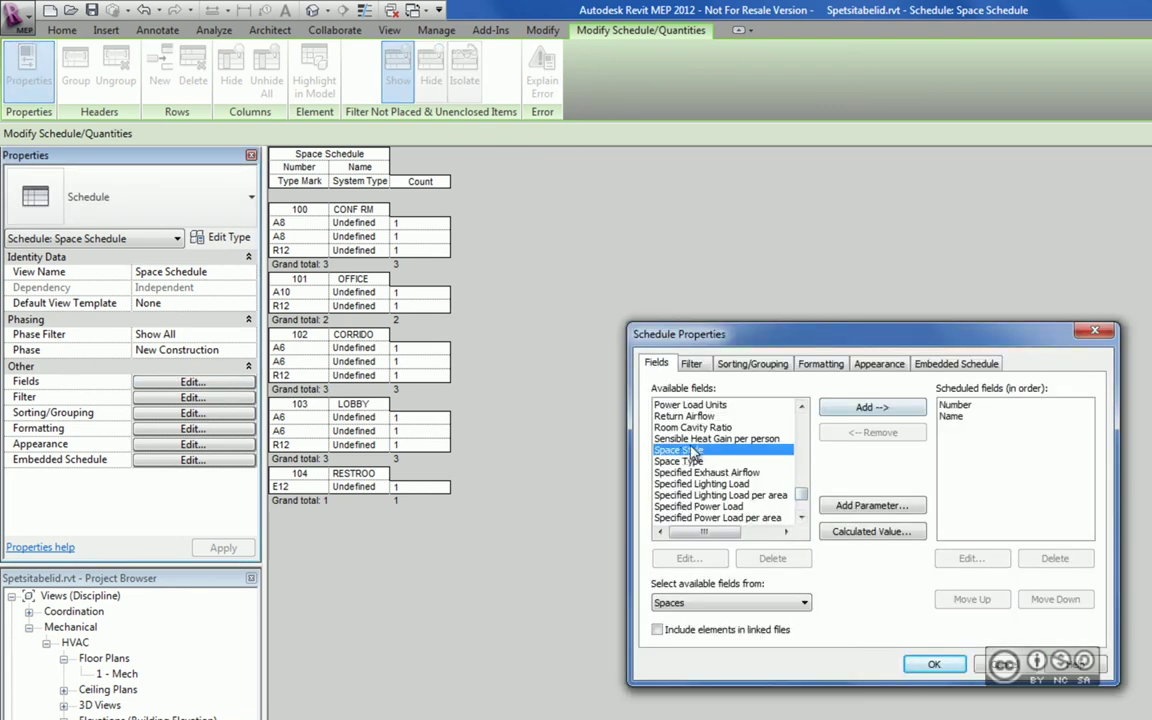
left_click(872, 407)
left_click(935, 666)
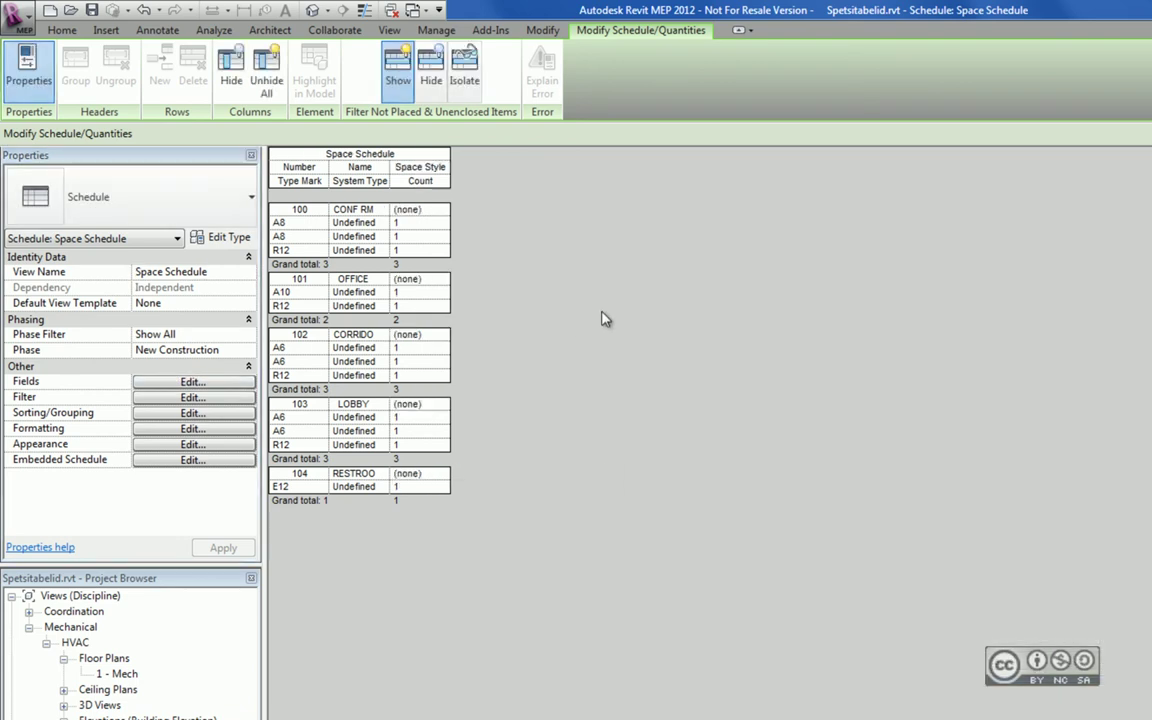
Step: Set CONF RM's space style to Eluruum and OFFICE's to Tööruum, then switch to the Space Style Schedule
left_click(444, 213)
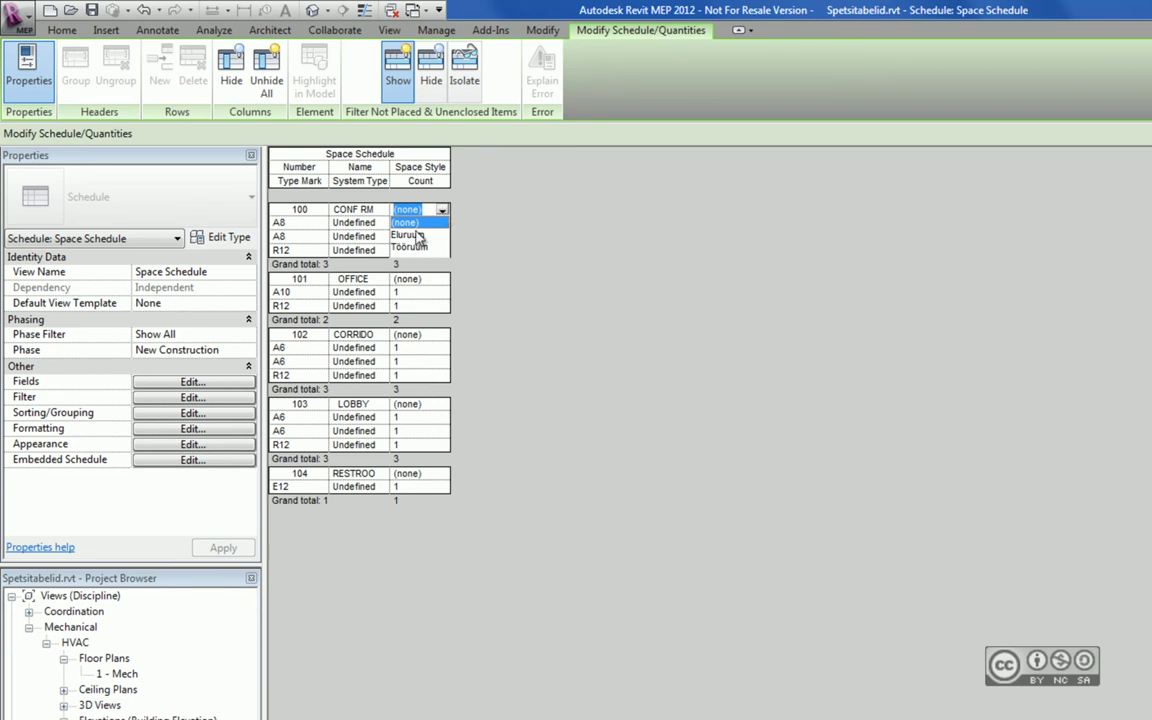
left_click(412, 236)
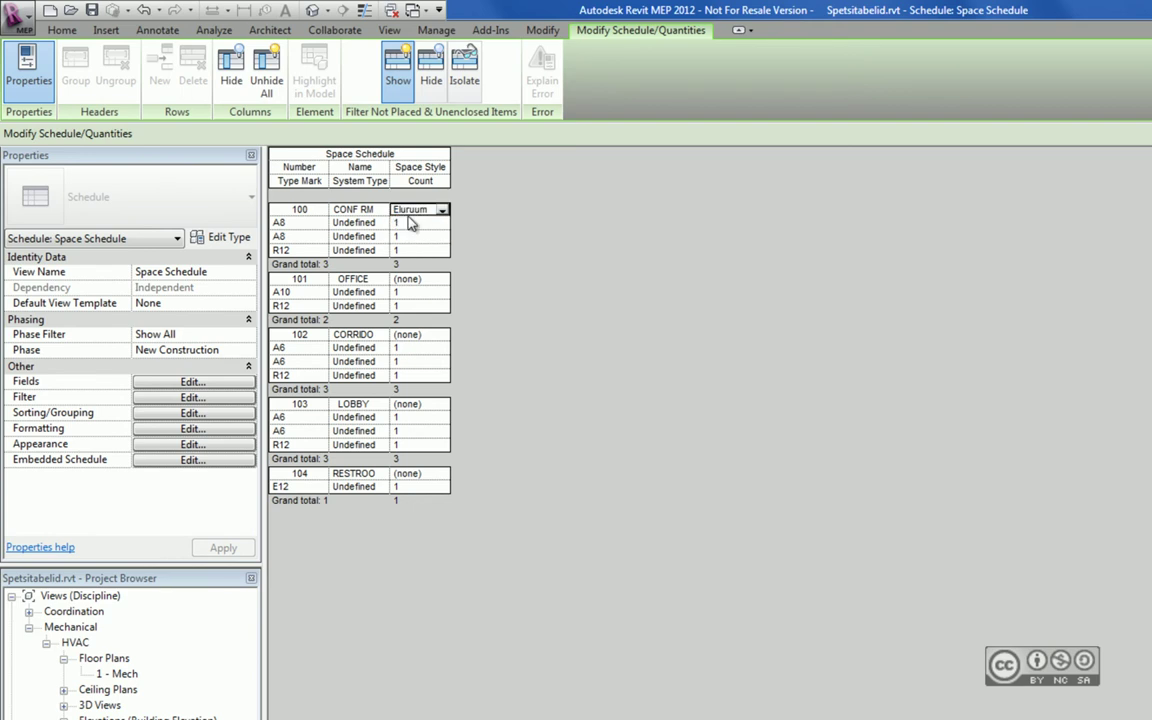
left_click(441, 210)
left_click(440, 222)
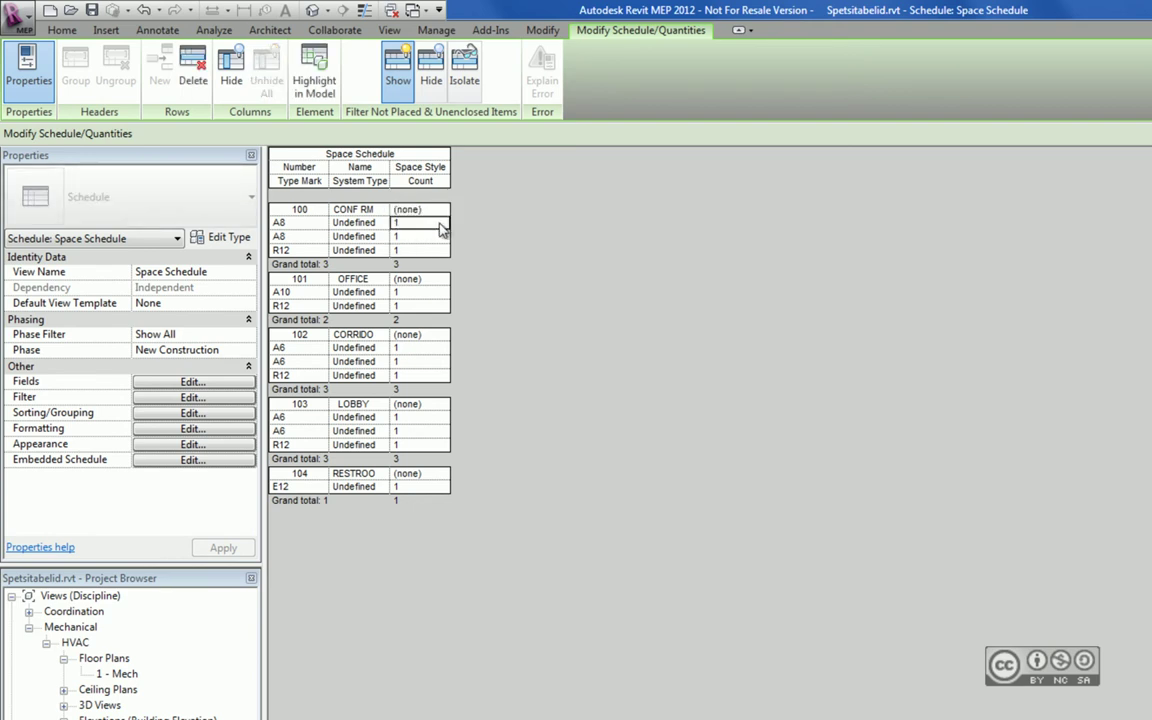
left_click(441, 210)
left_click(437, 236)
left_click(440, 280)
left_click(441, 280)
left_click(415, 320)
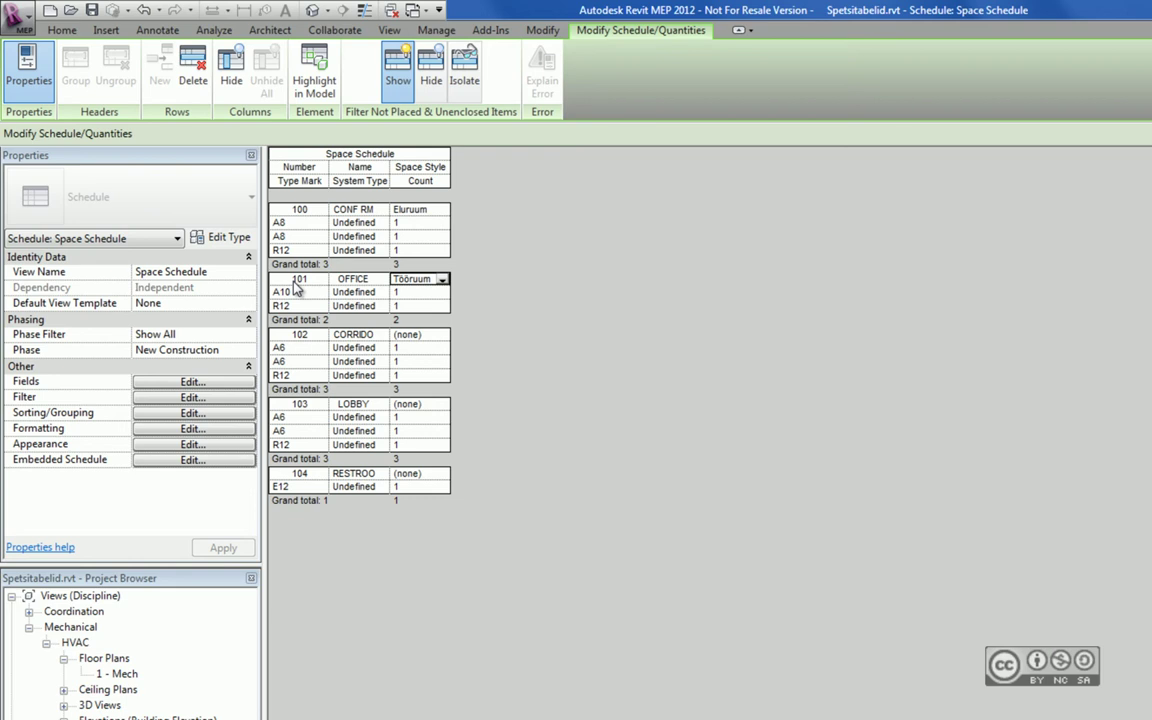
key("ctrl+Tab")
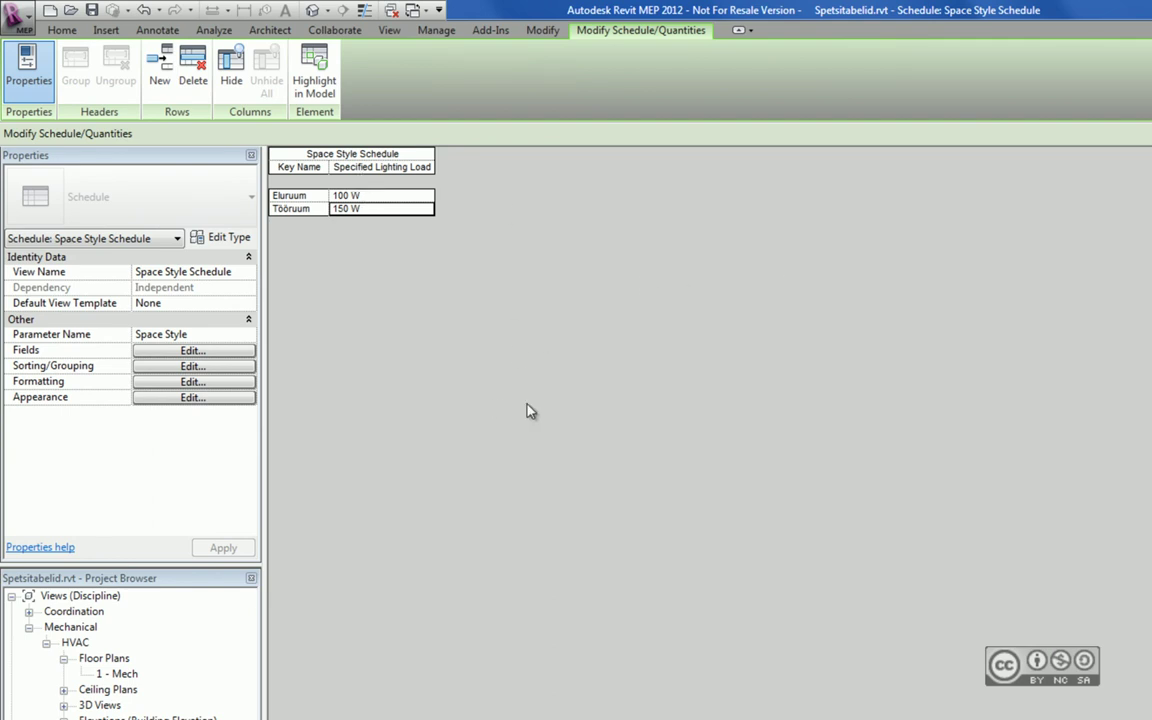
Step: Return to the Space Schedule and open its formatting settings
key("ctrl+Tab")
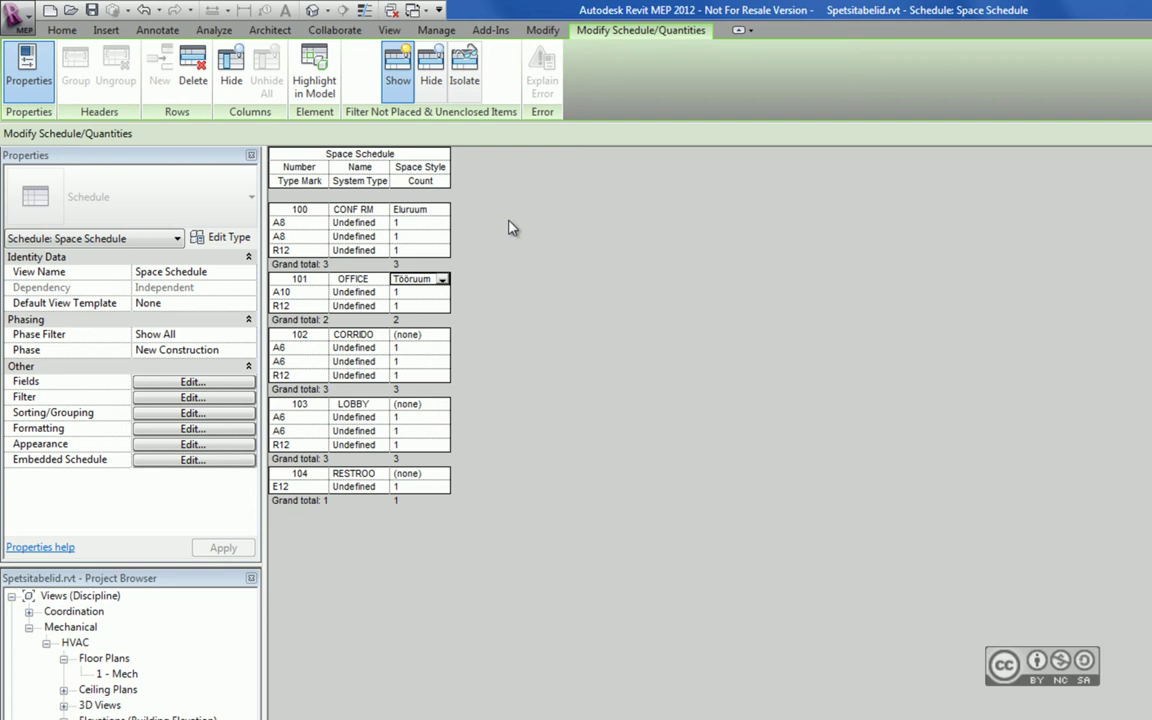
left_click(170, 428)
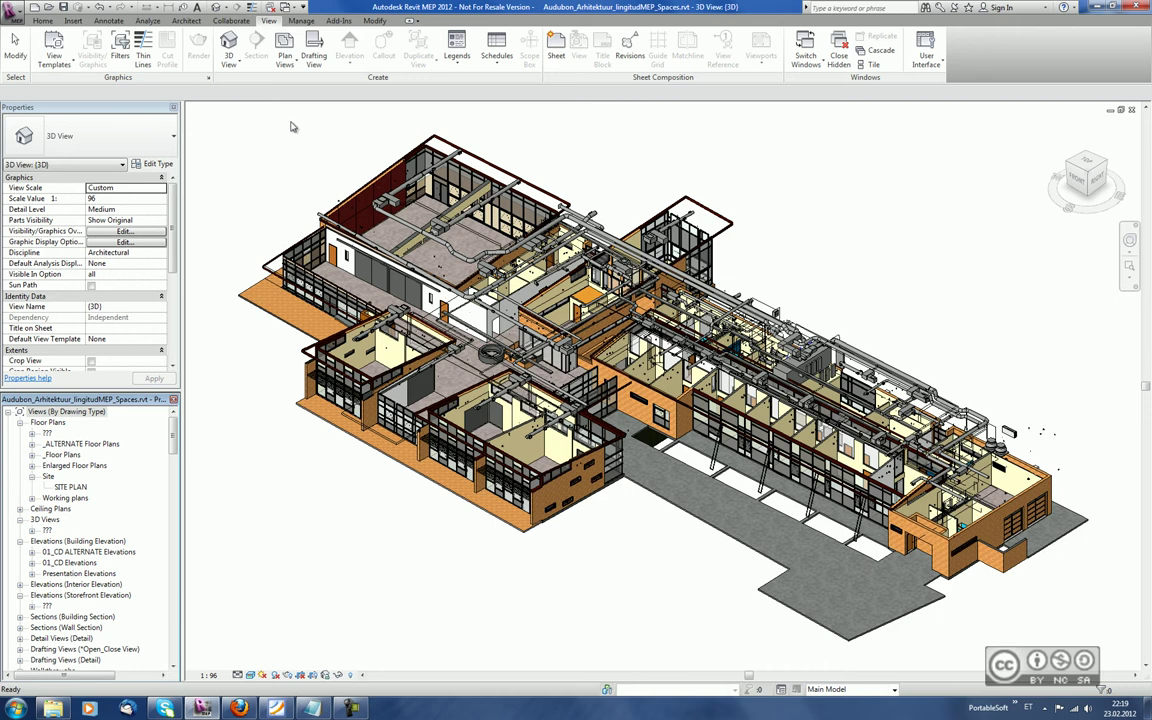
Step: From the Manage tab, open the Manage Panel Schedule Templates dialog showing Branch Panel (Default)
left_click(301, 20)
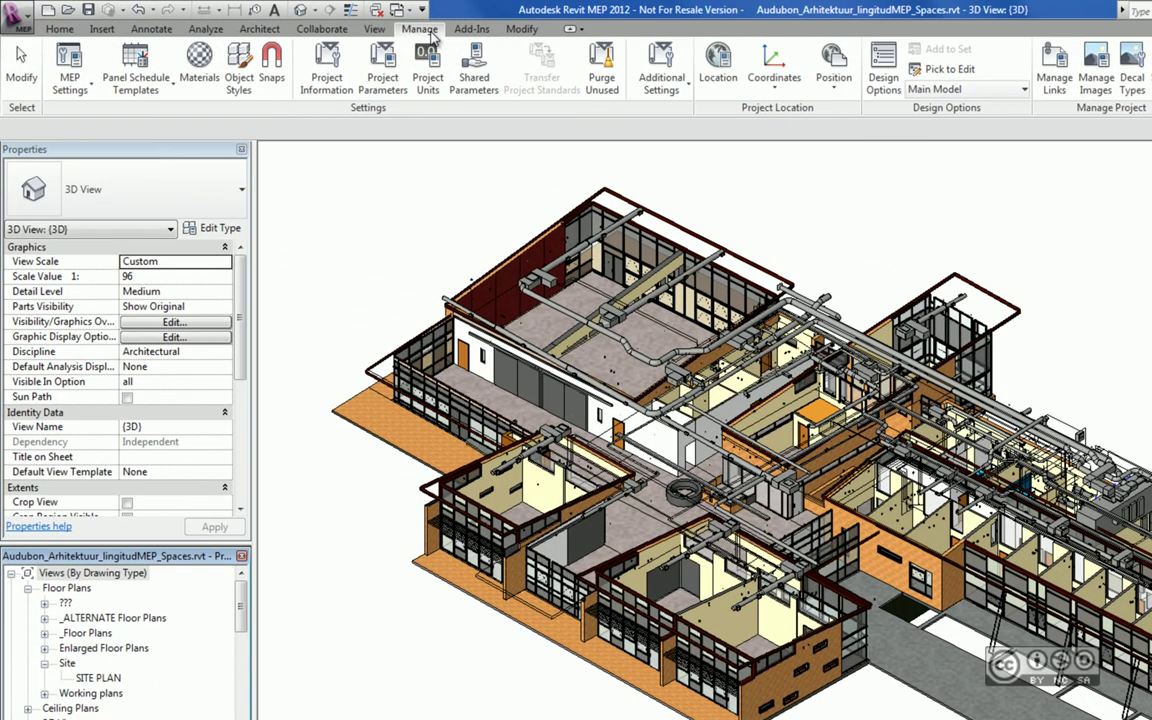
left_click(137, 82)
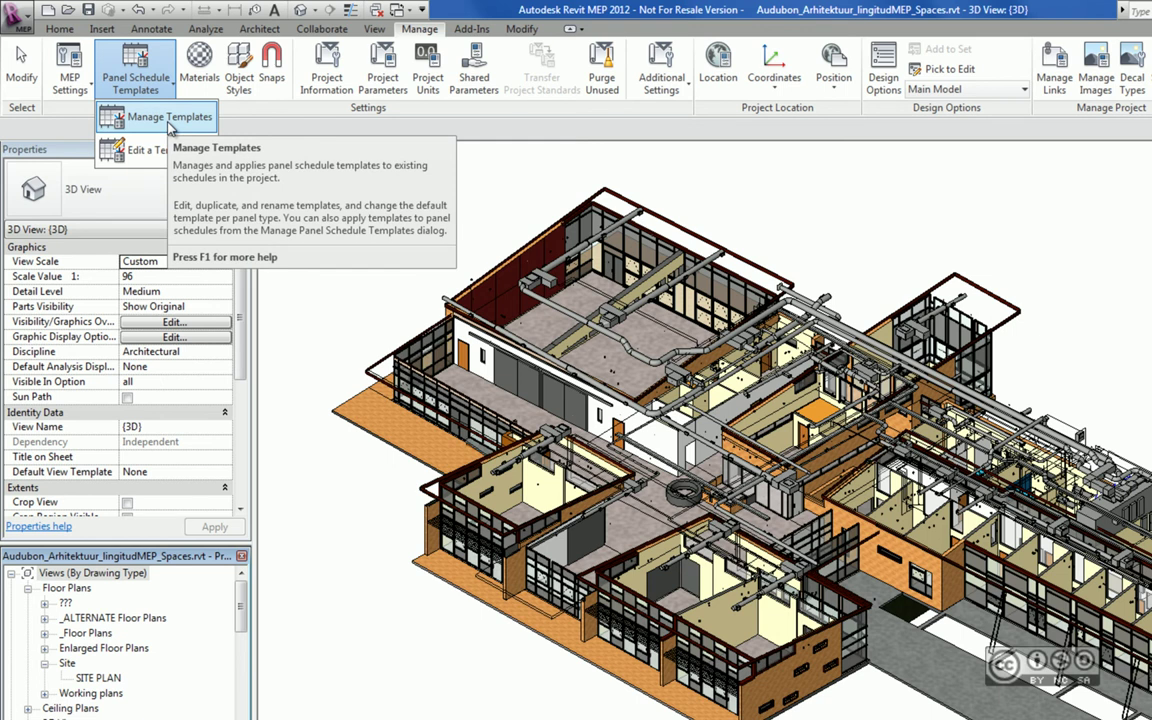
left_click(168, 118)
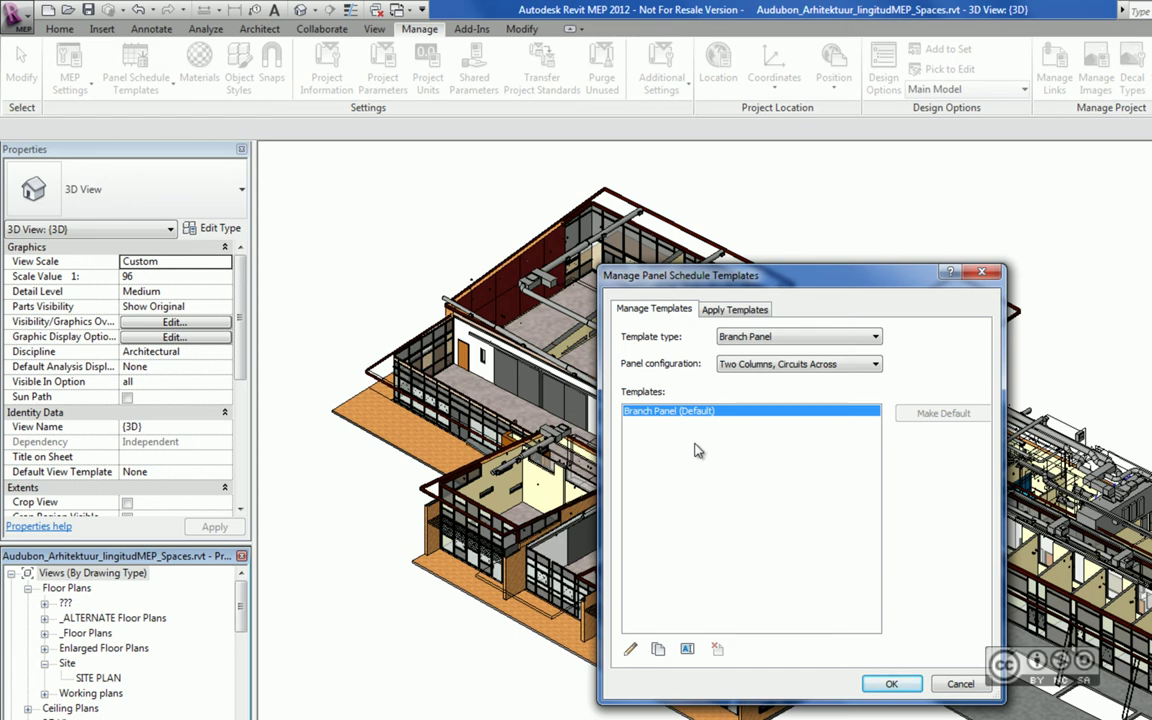
Step: Check the template types, keeping Branch Panel, and review the Apply Templates page
left_click(737, 338)
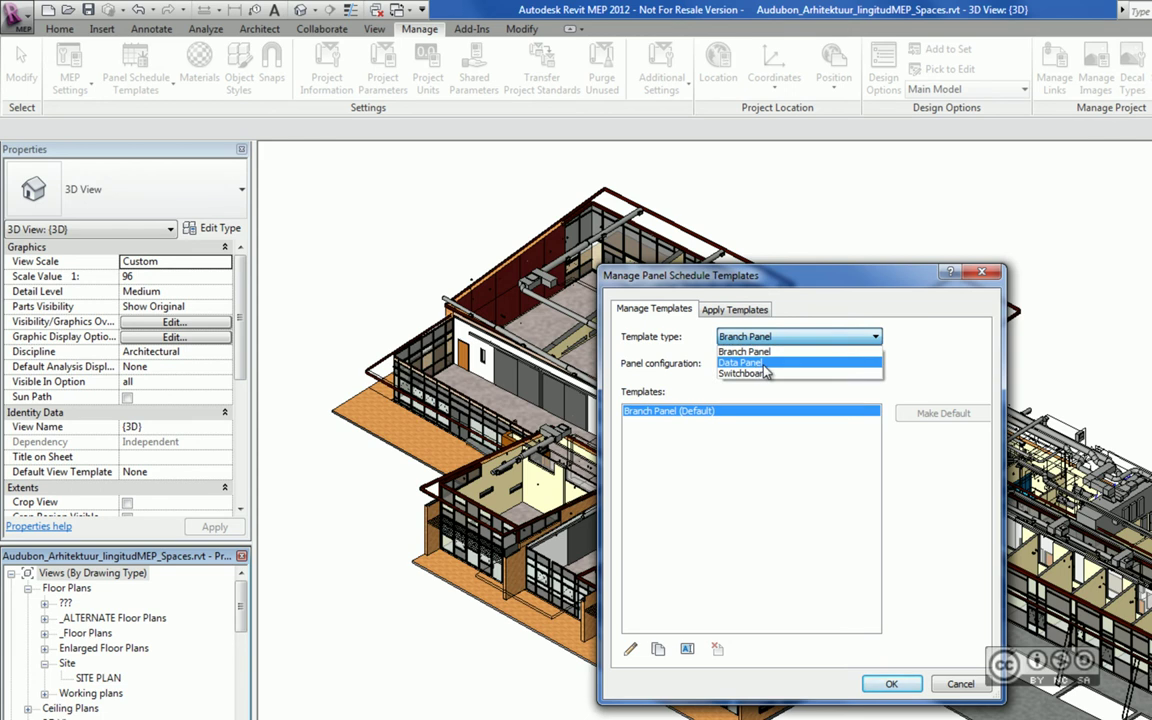
left_click(662, 378)
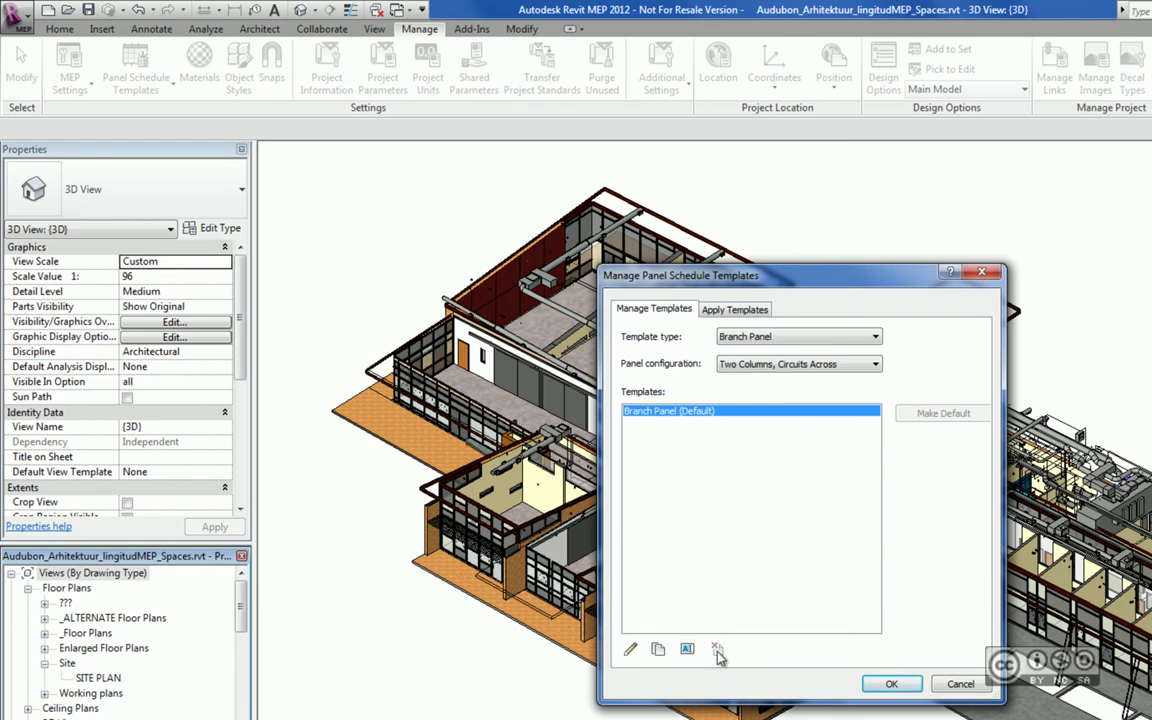
left_click(733, 310)
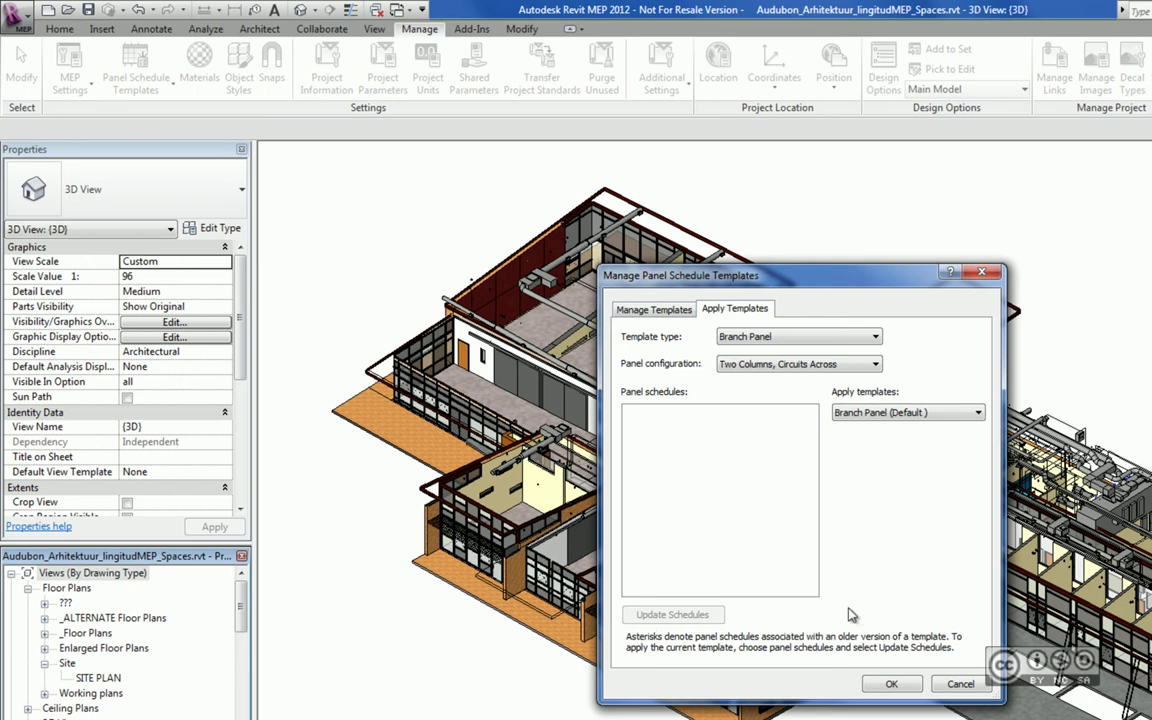
left_click(645, 312)
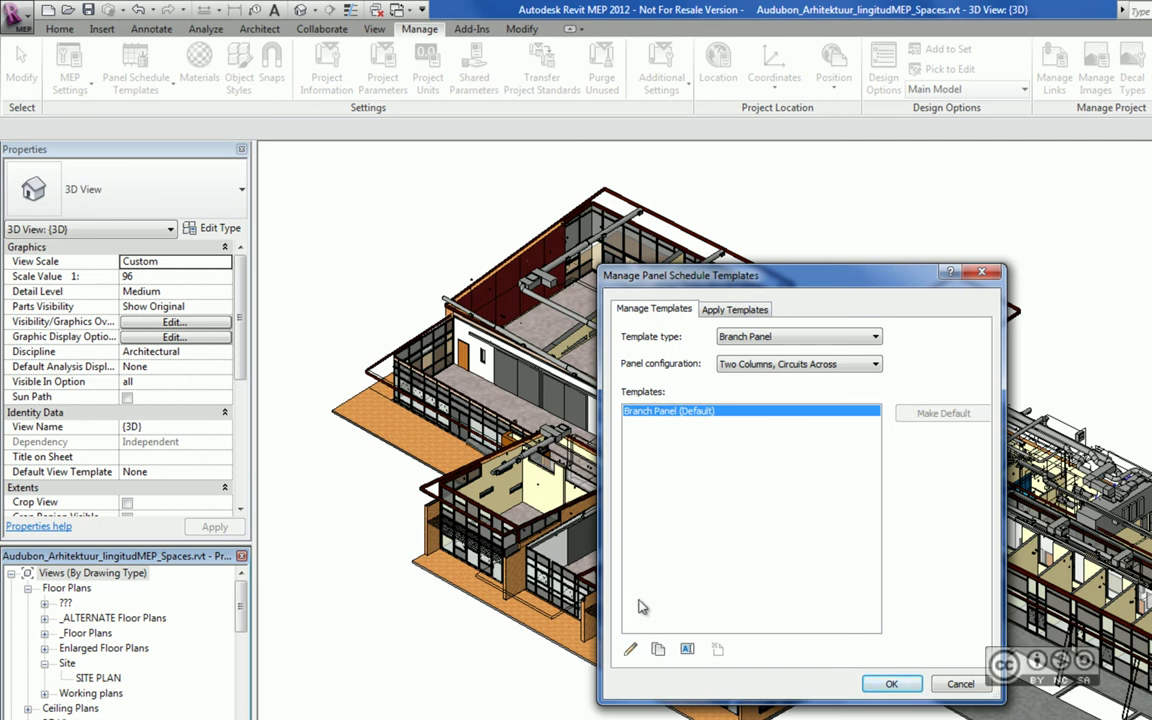
Step: Duplicate Branch Panel (Default) as Branch Panel1, then edit the default template
left_click(659, 650)
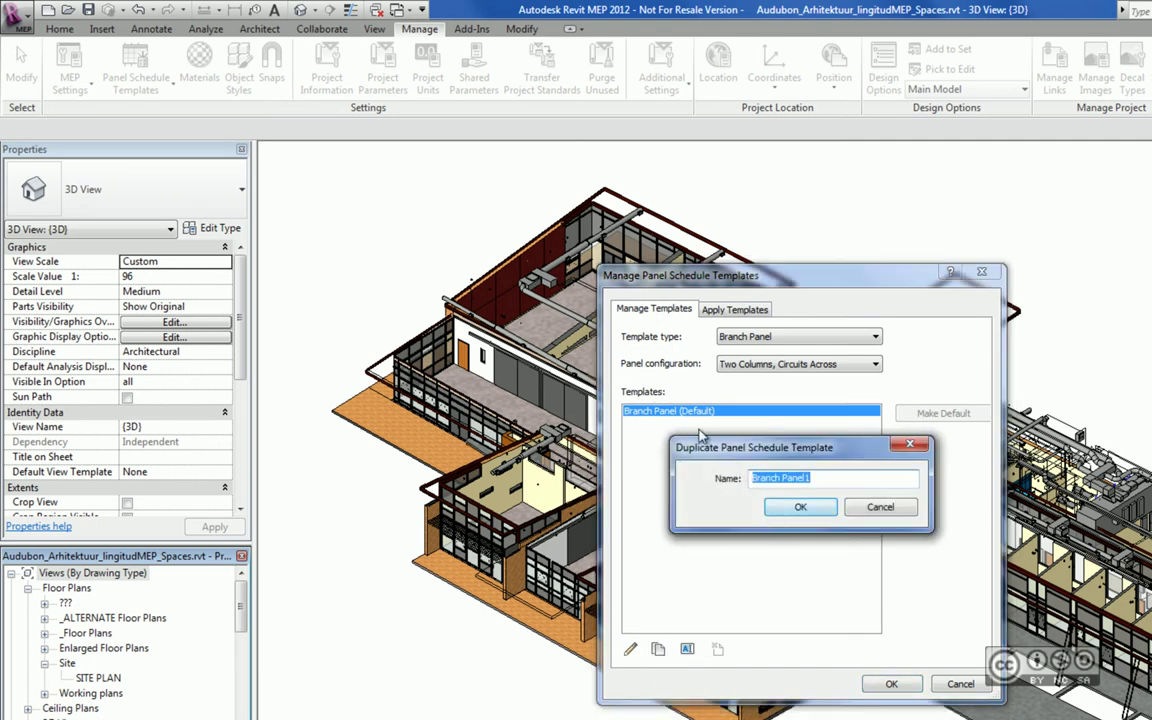
left_click(800, 508)
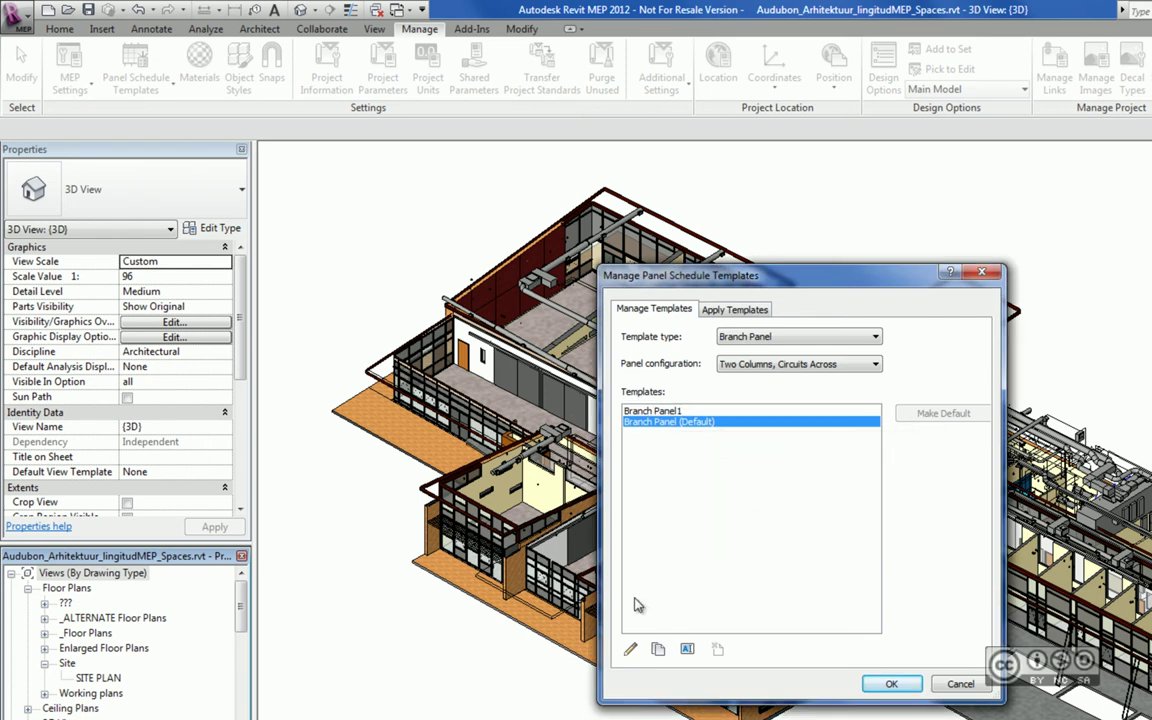
left_click(631, 651)
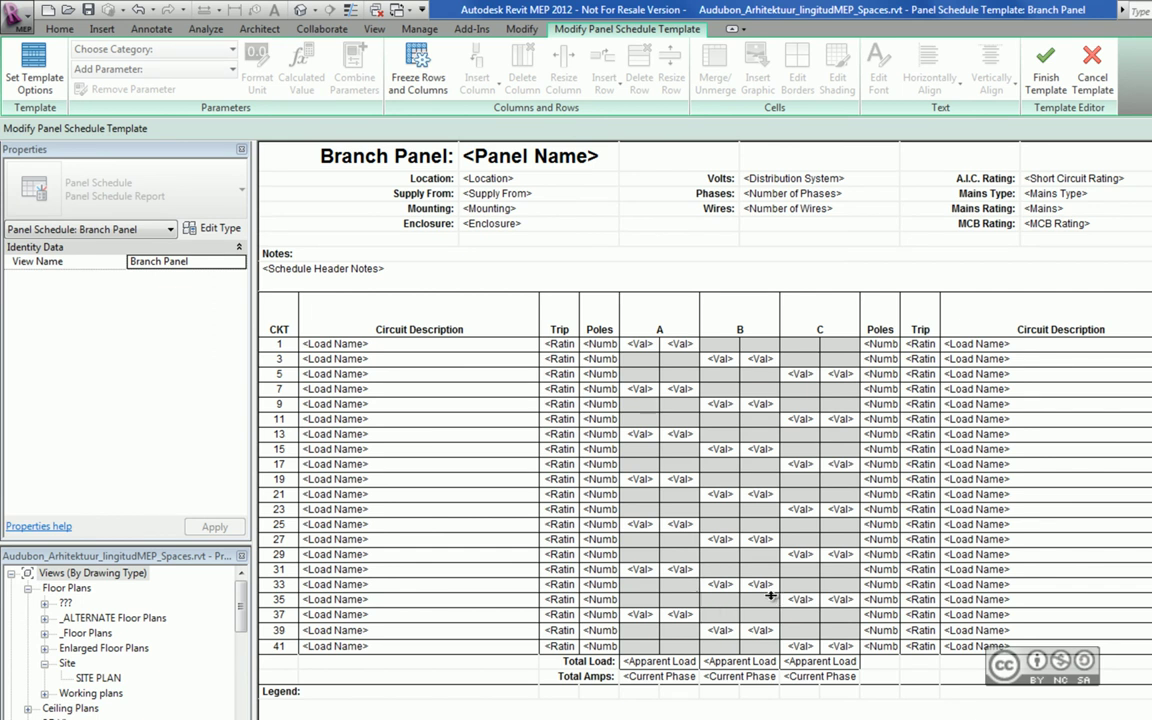
Step: Open the US Metric Electrical-Default_Metric.rte template file
left_click(18, 16)
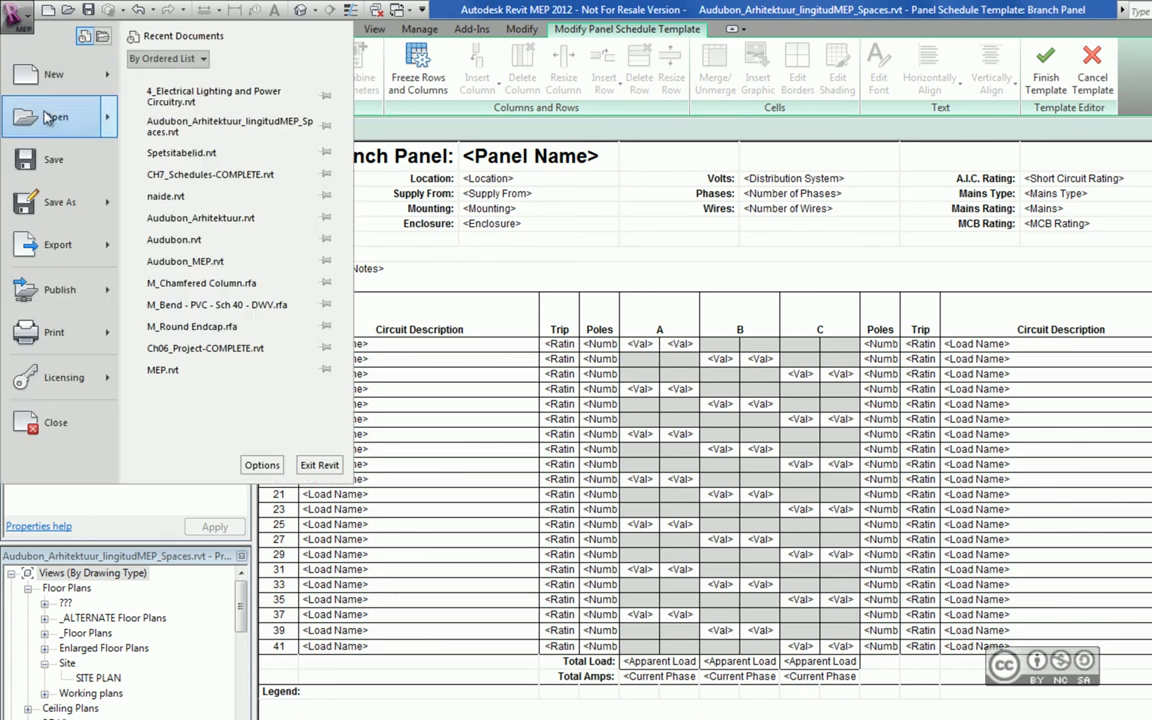
left_click(45, 117)
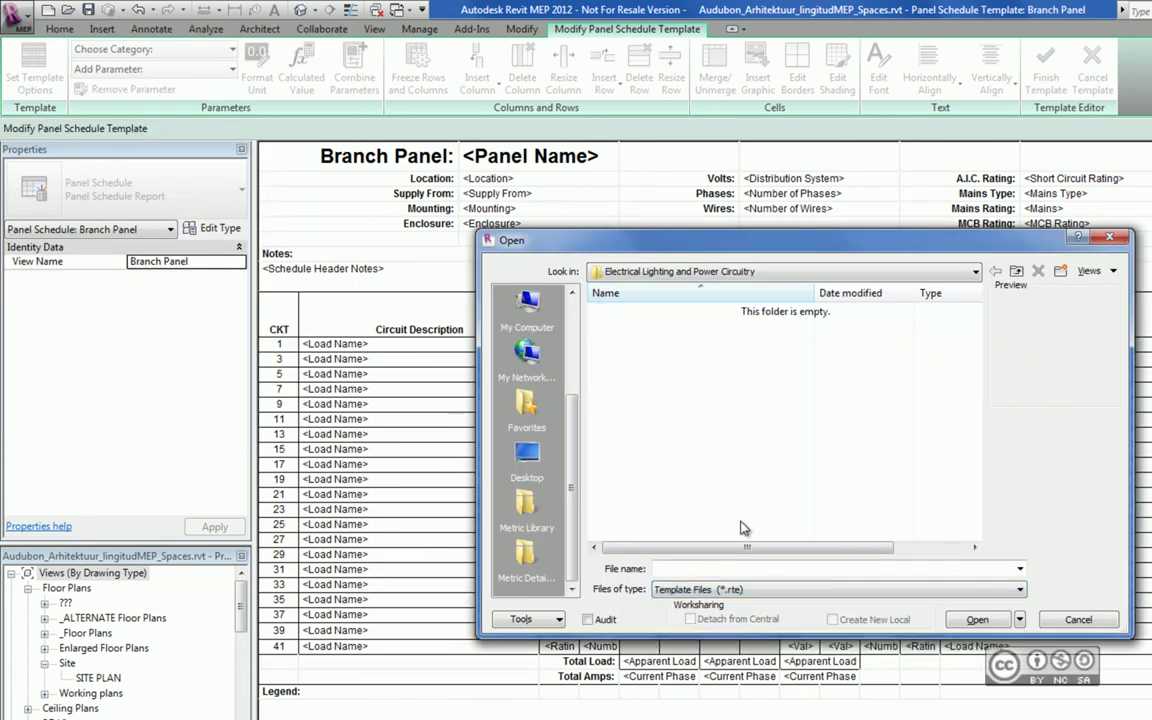
left_click(692, 312)
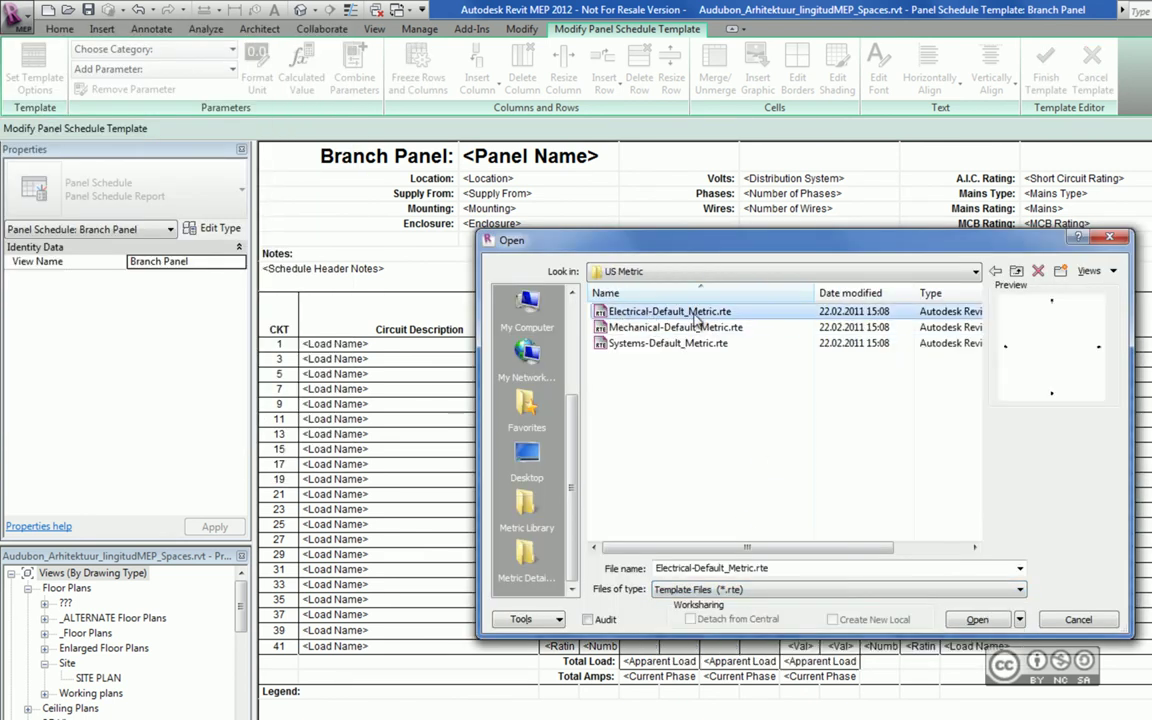
left_click(977, 619)
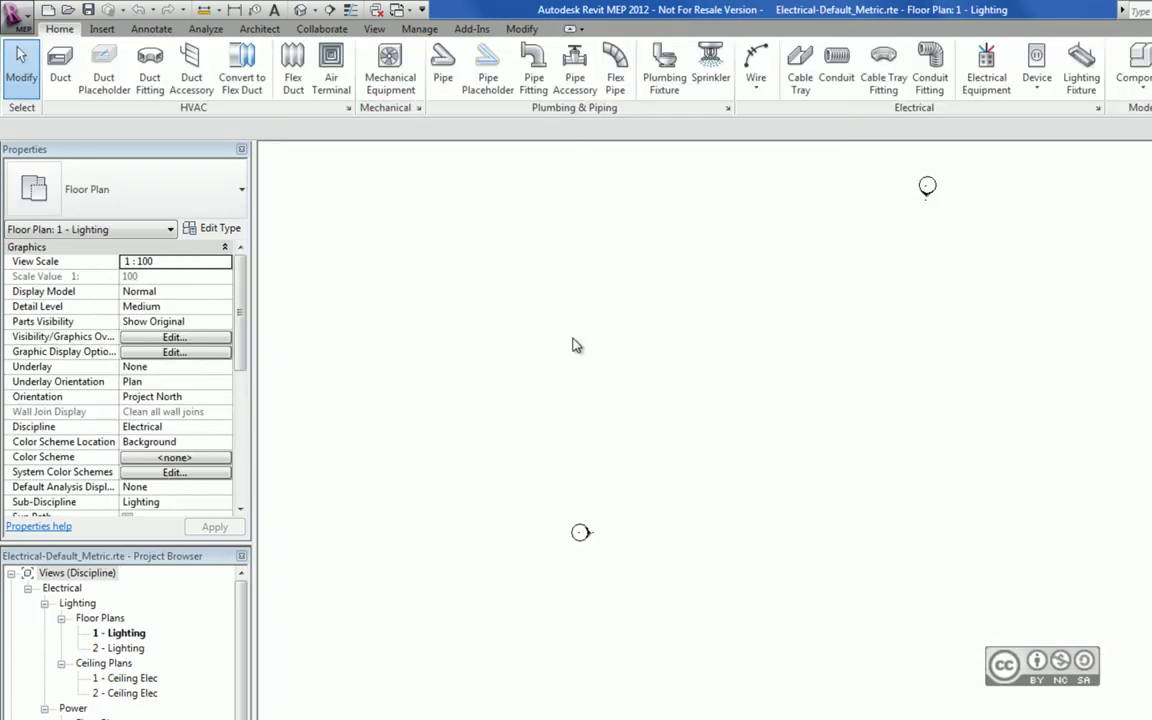
Step: Inspect that template's Manage Panel Schedule Templates list and cancel without changes
left_click(420, 30)
left_click(136, 88)
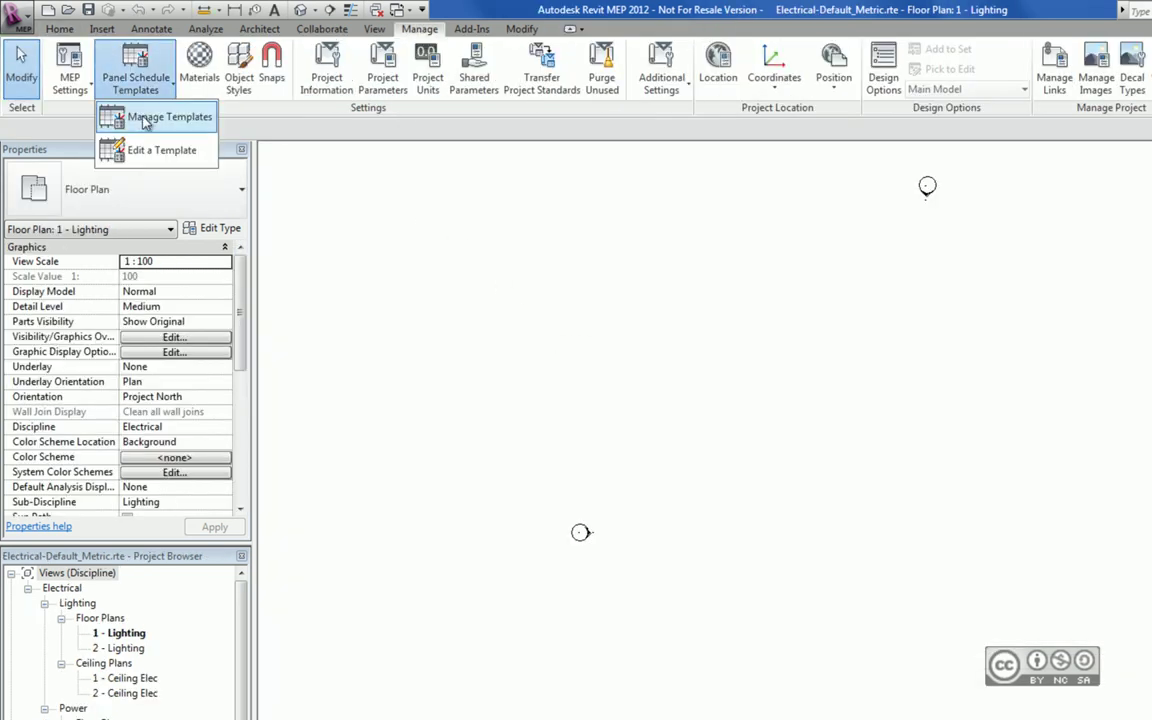
left_click(145, 118)
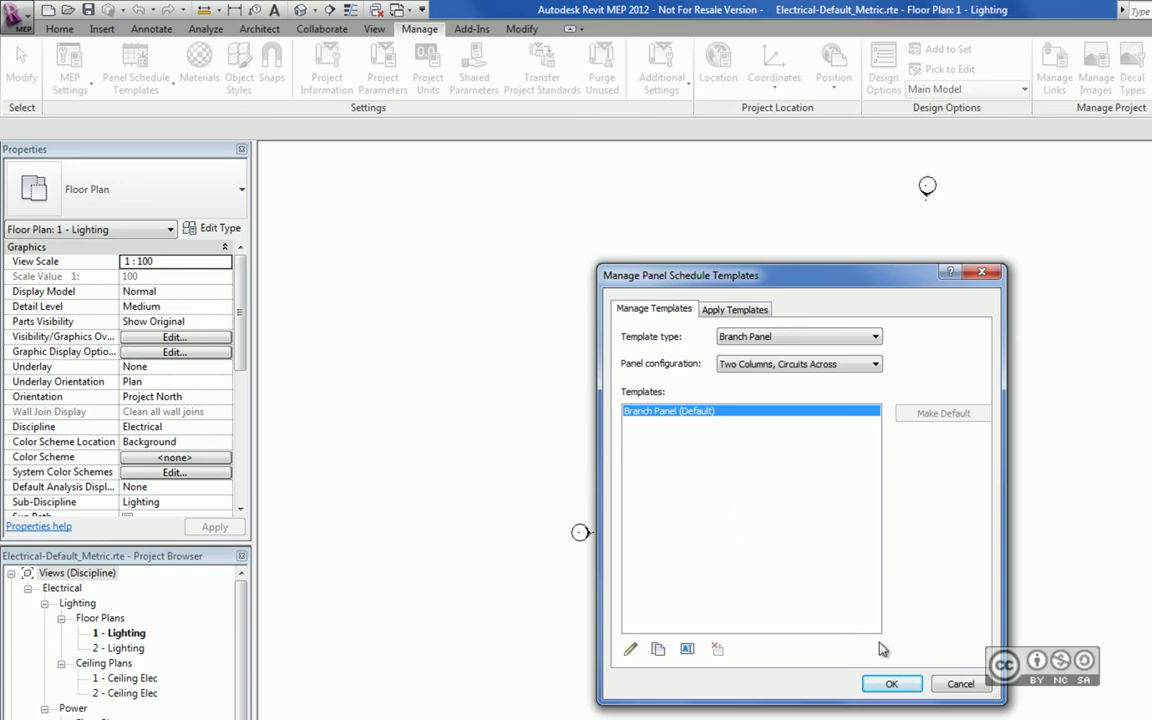
left_click(955, 682)
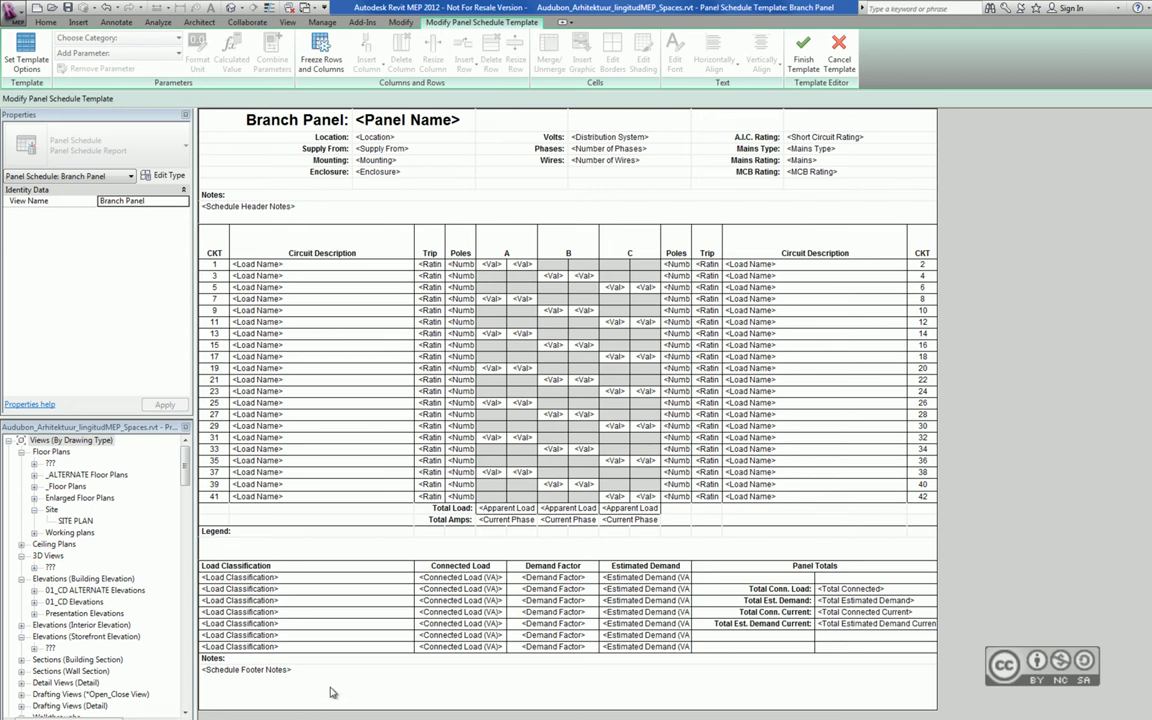
Step: Open Set Template Options to see the 304.8 mm width and fixed 42 slots
left_click(25, 52)
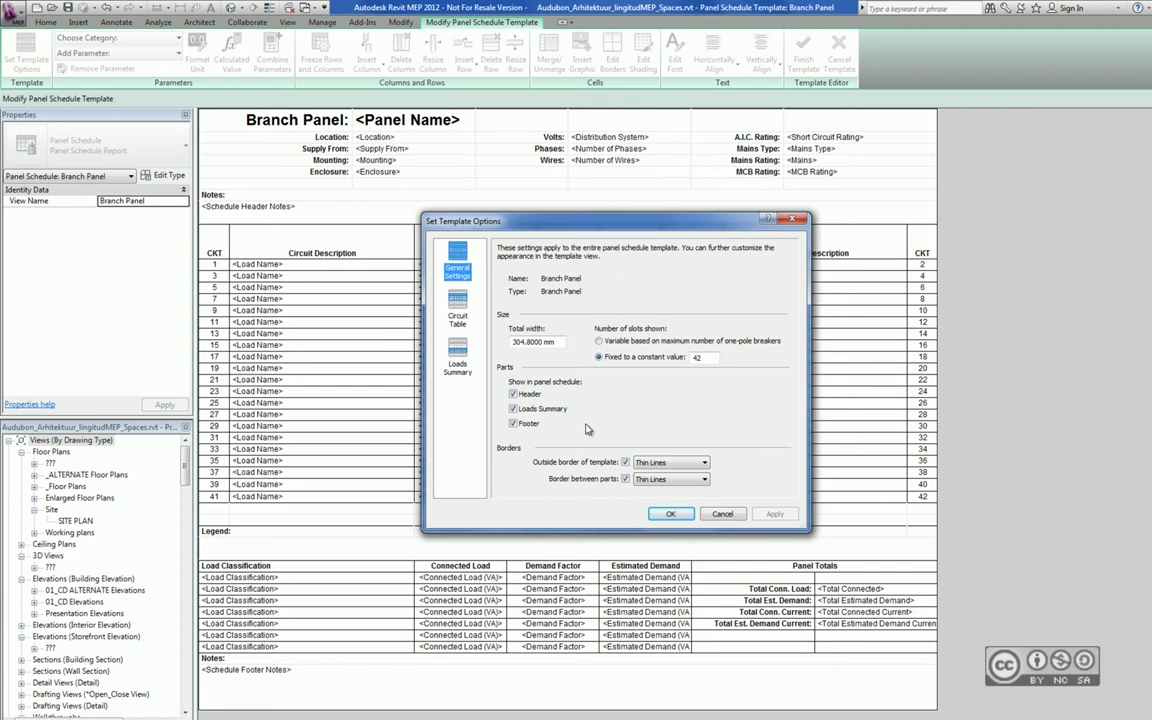
Step: Review the Circuit Table and Loads Summary options, then cancel without changes
left_click(457, 305)
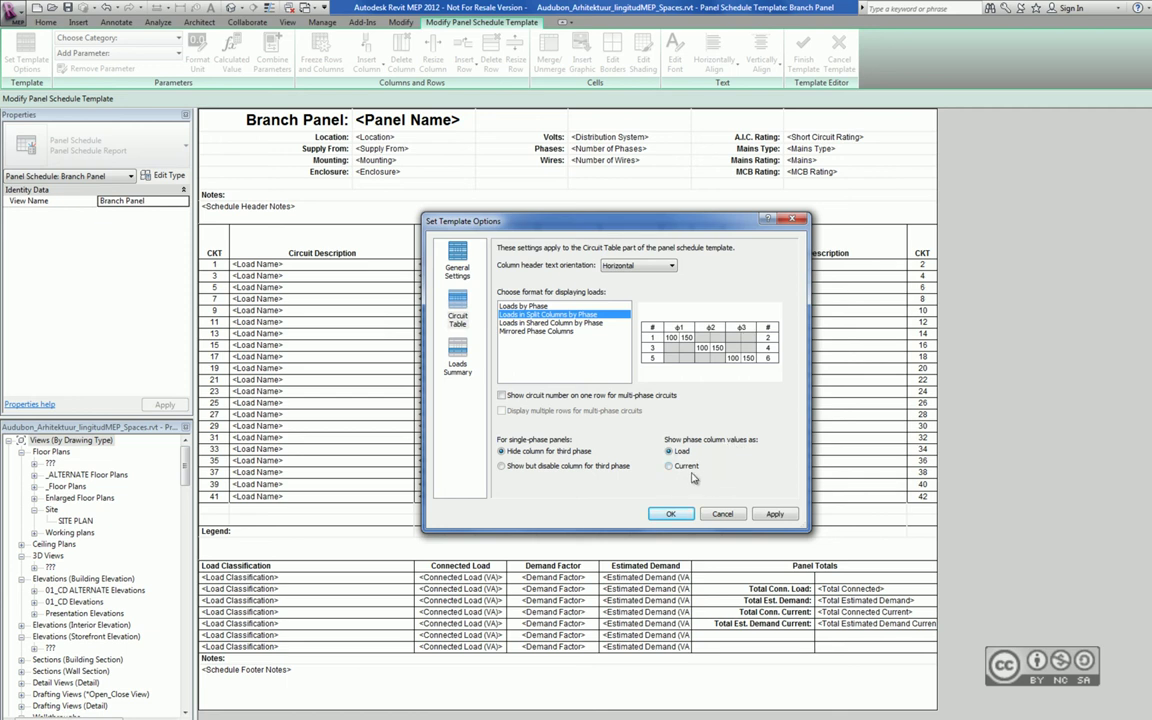
left_click(458, 362)
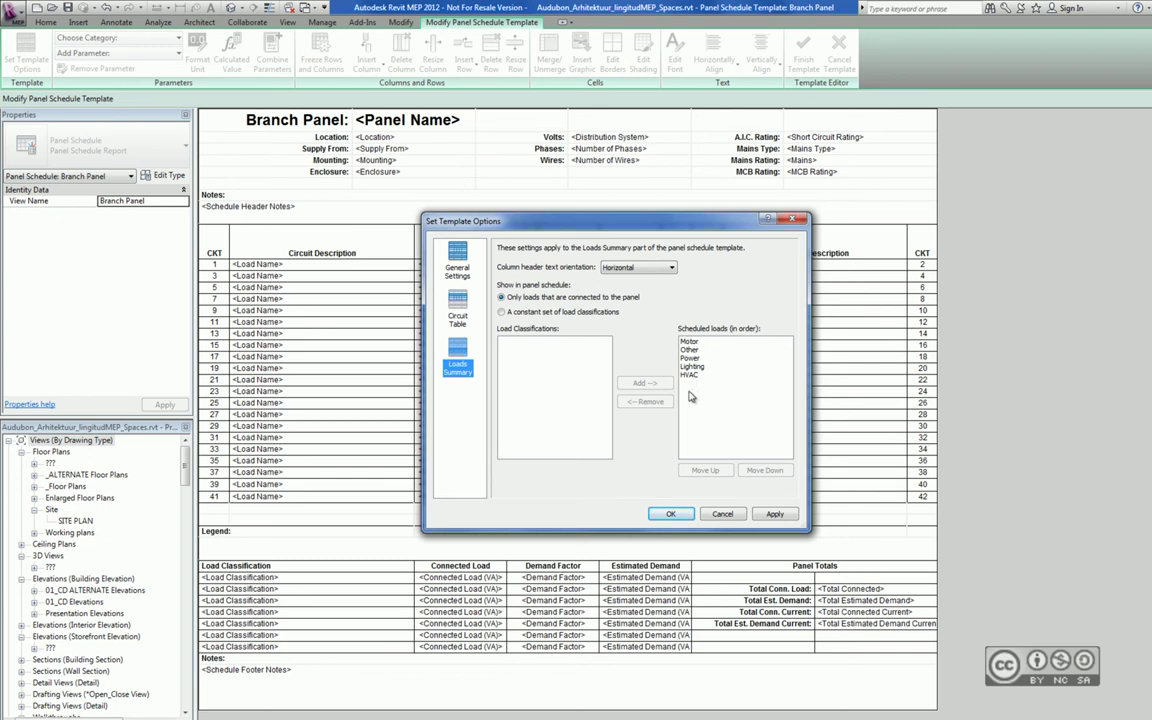
left_click(721, 515)
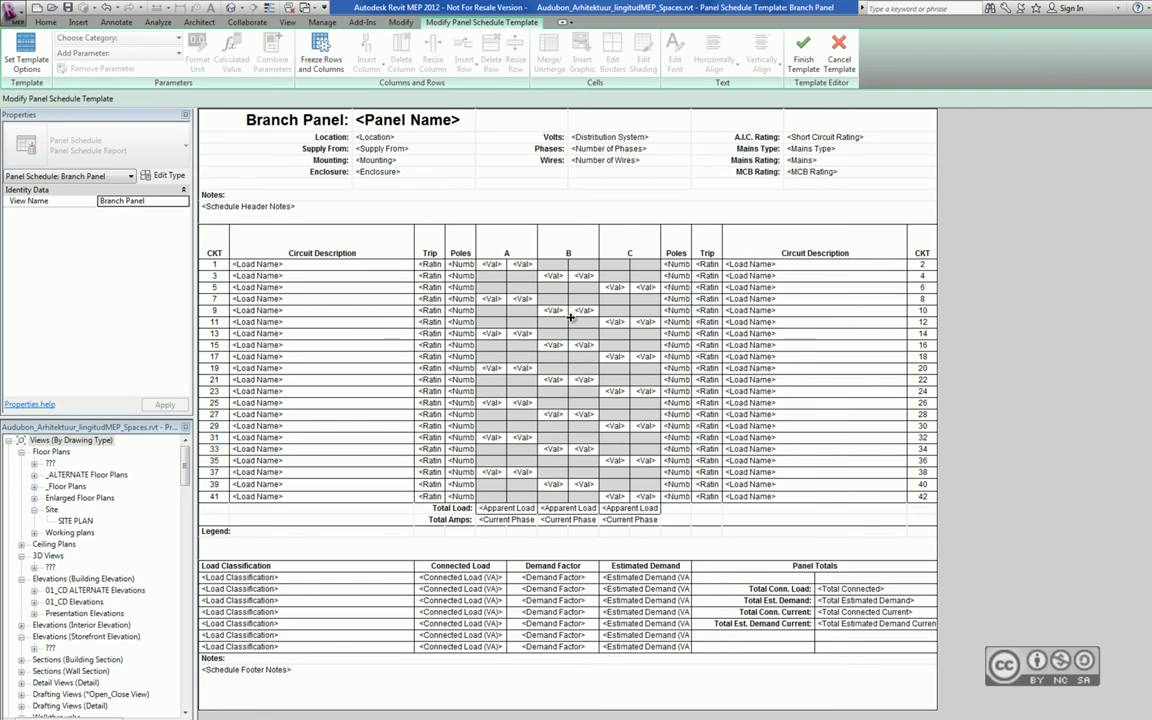
left_click(432, 369)
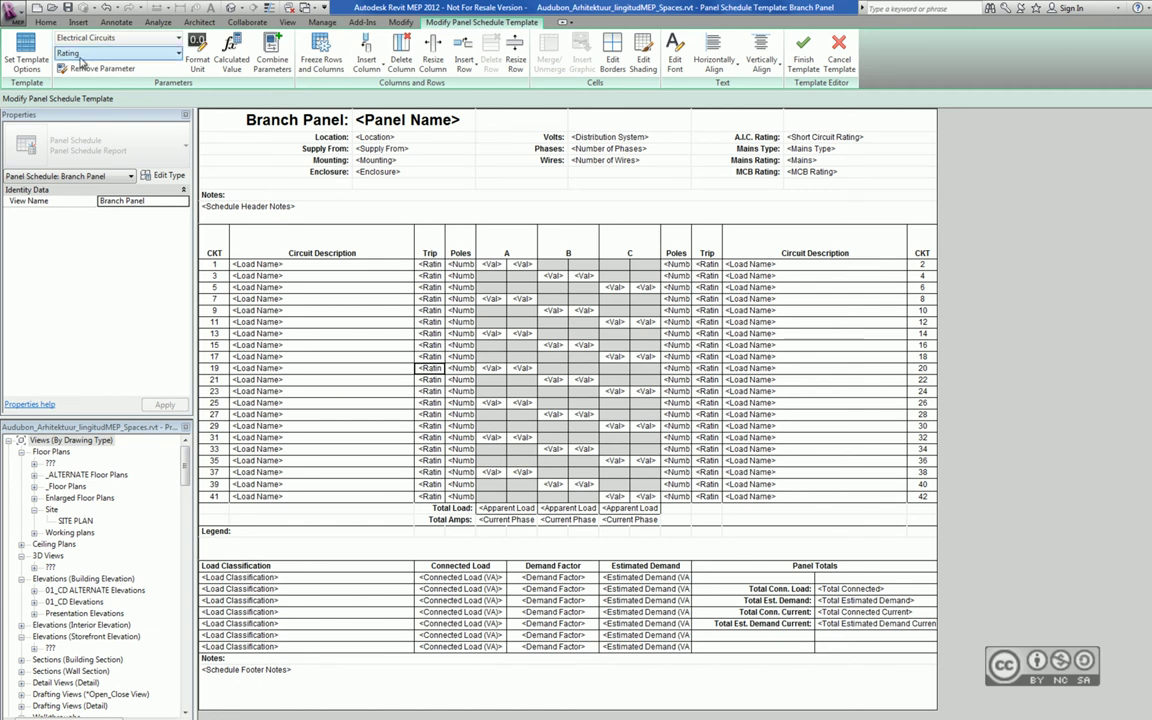
right_click(431, 371)
key("Escape")
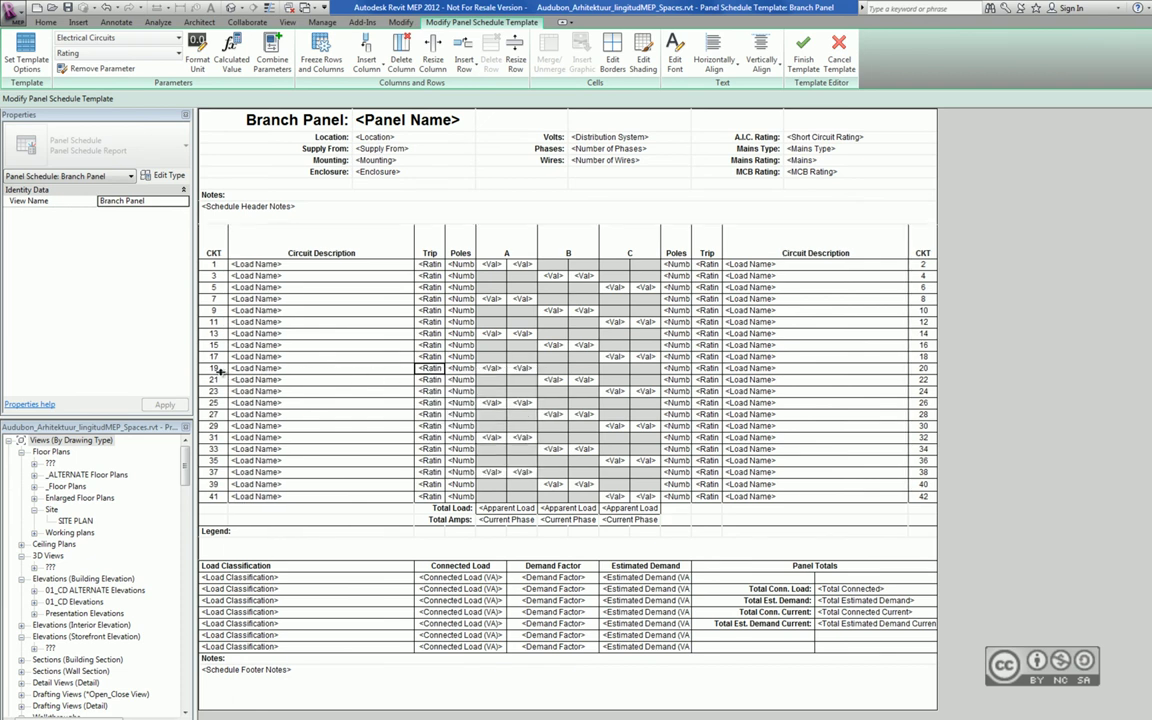
Step: Make the circuit rows taller and keep Rating as the Trip column's field
left_click_drag(218, 370, 225, 390)
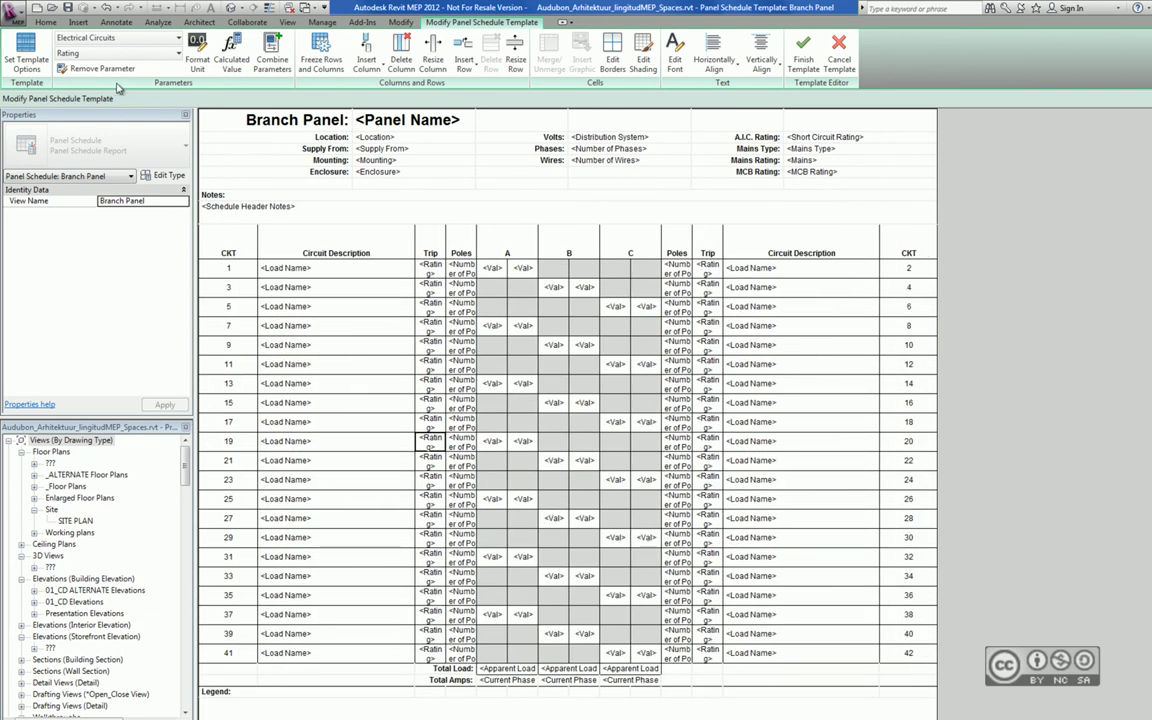
left_click(176, 53)
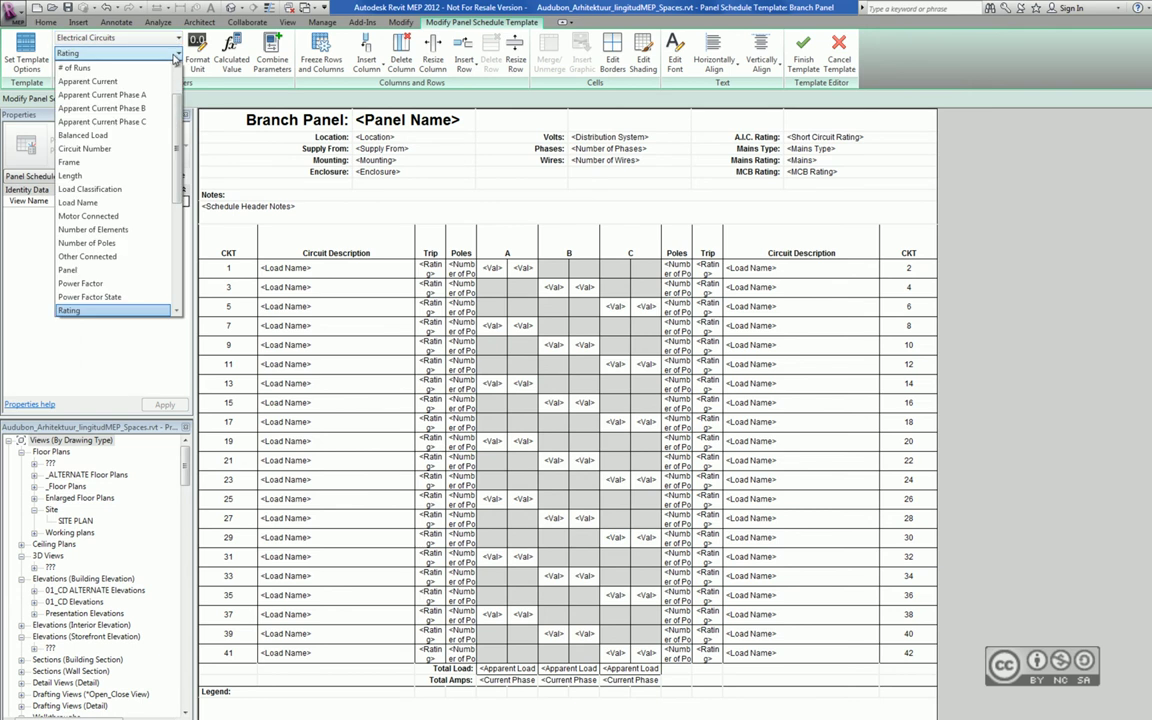
left_click(175, 55)
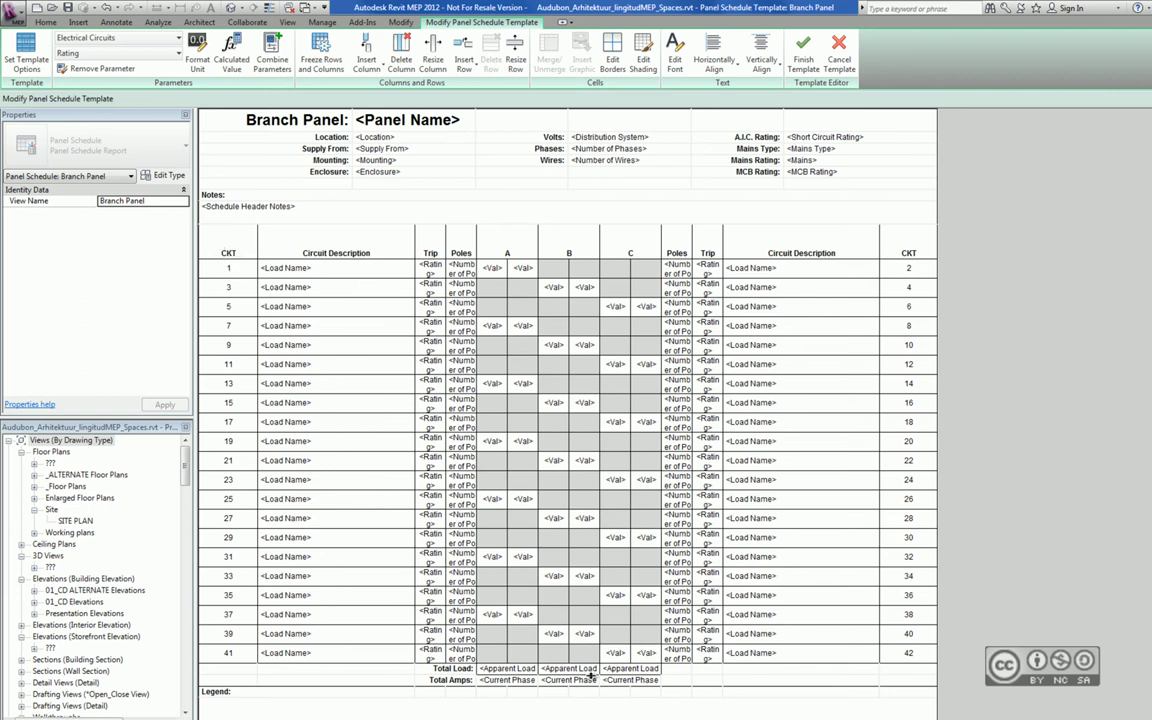
Step: Briefly switch the Circuit Description columns to Circuit Number, then undo back to Load Name
left_click(332, 247)
left_click(332, 247)
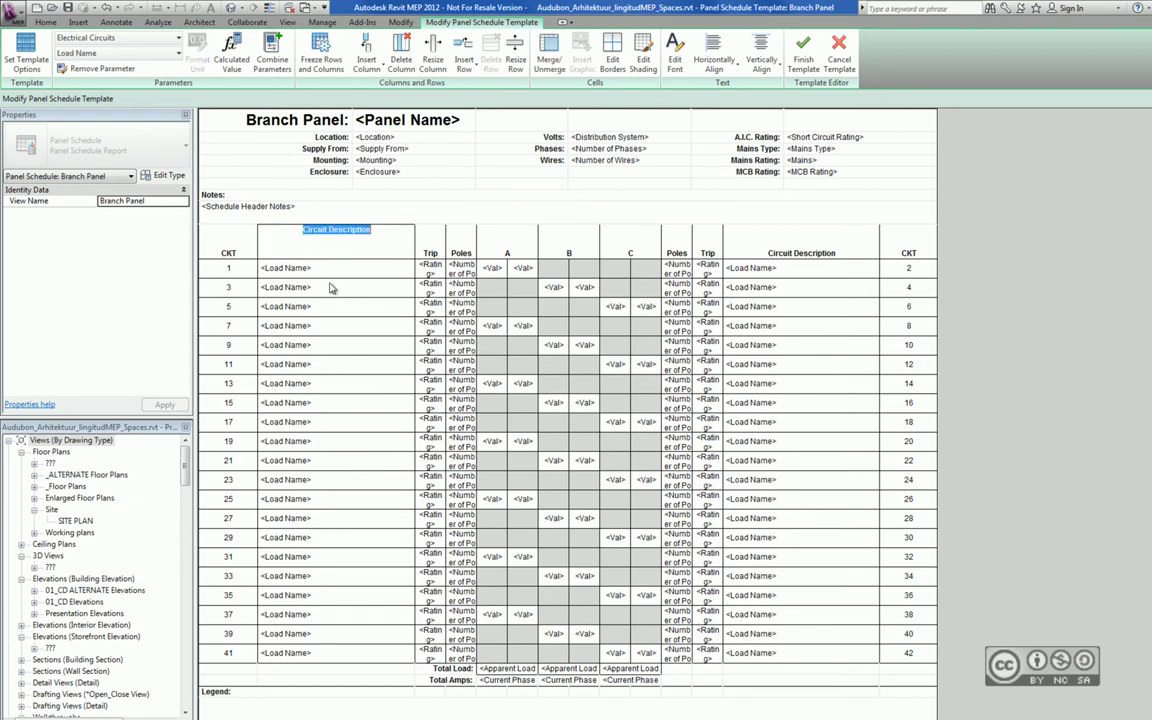
left_click(118, 53)
left_click(90, 146)
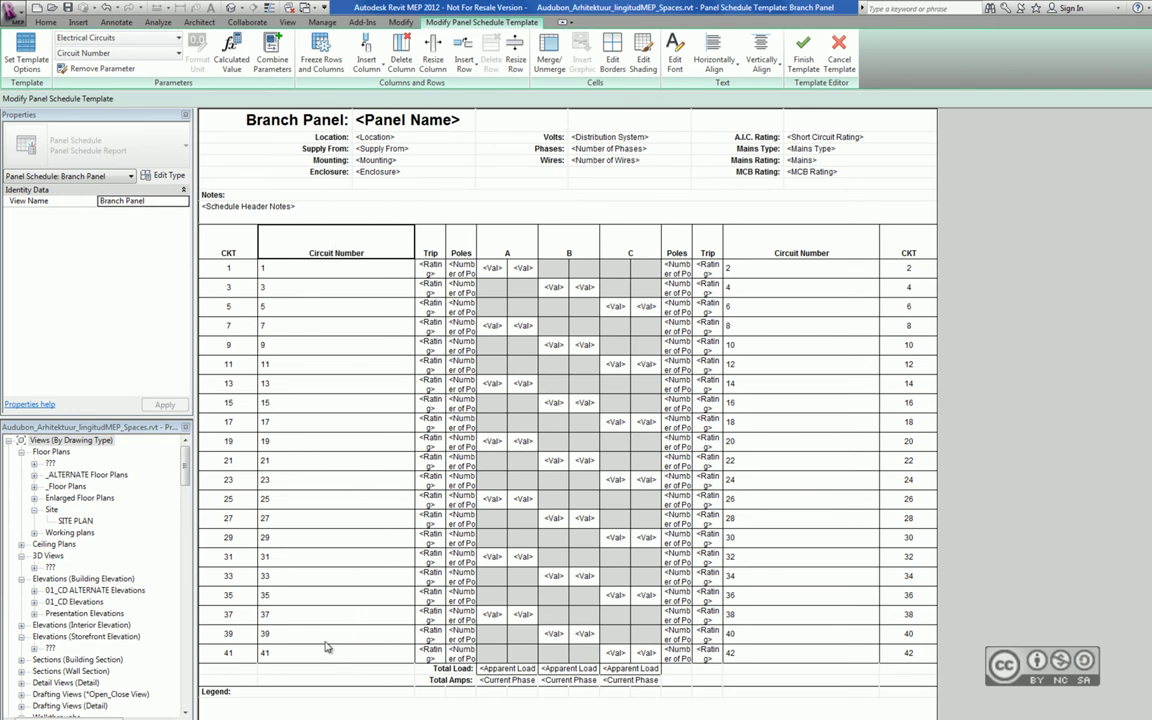
key("ctrl+z")
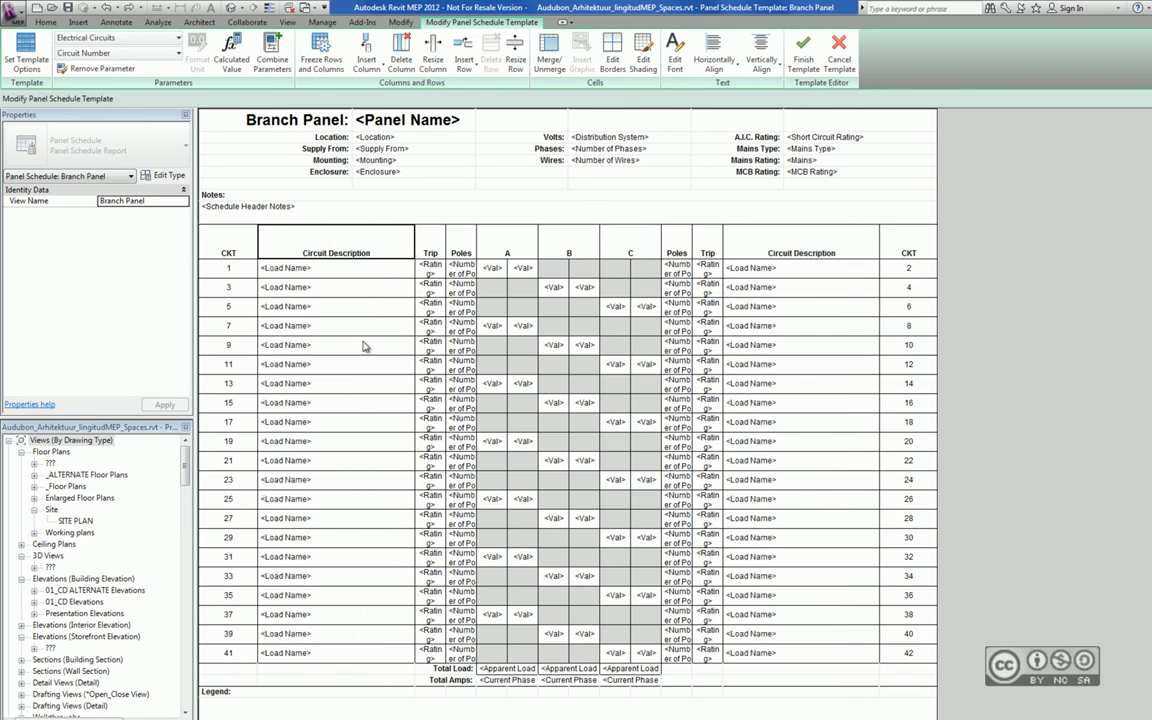
Step: Keep Electrical Circuits as the category and select the first circuit description cell
left_click(95, 40)
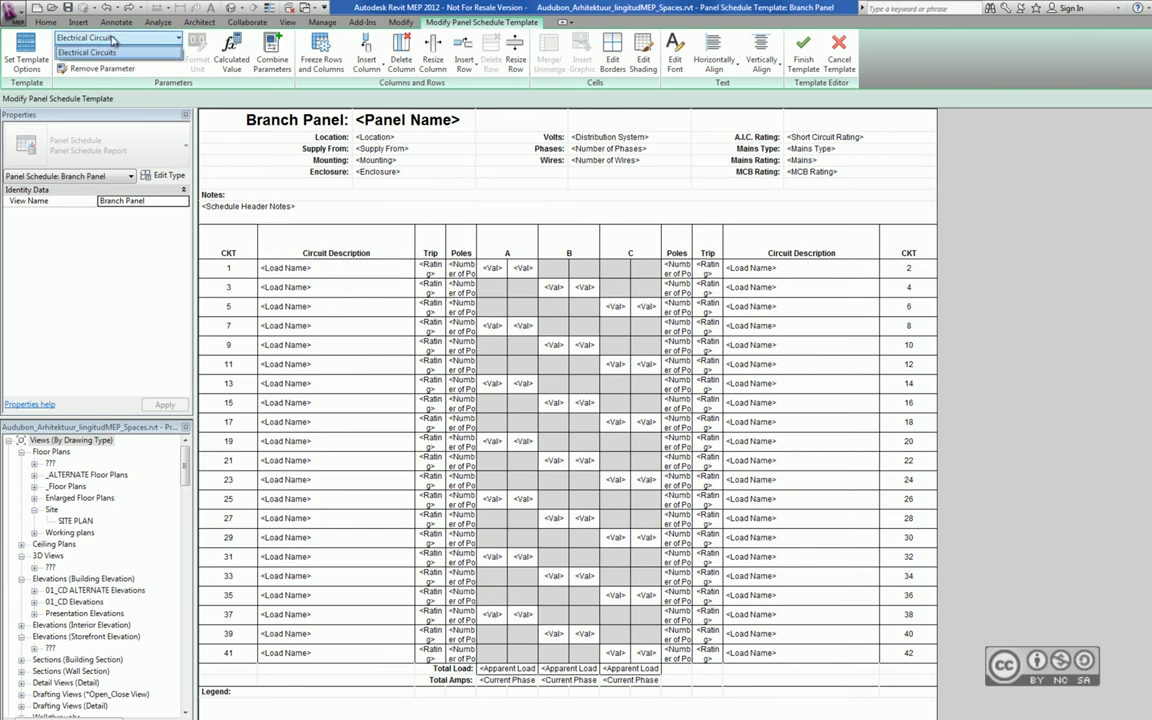
left_click(100, 52)
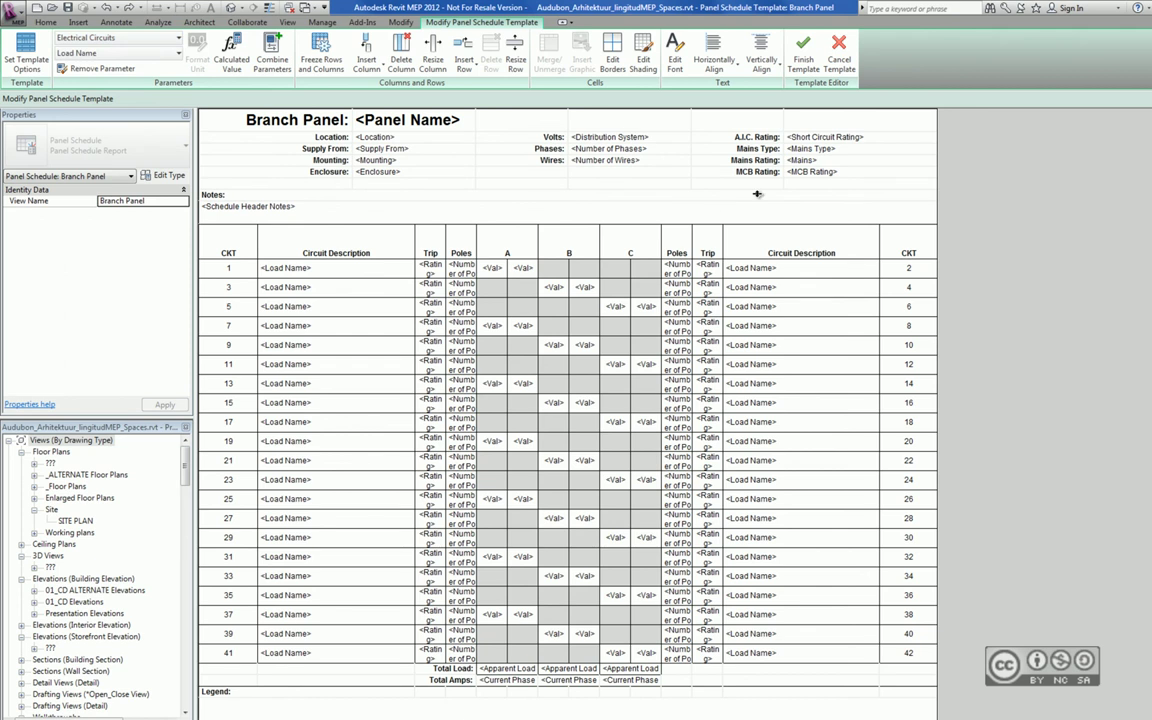
left_click(756, 193)
left_click(124, 40)
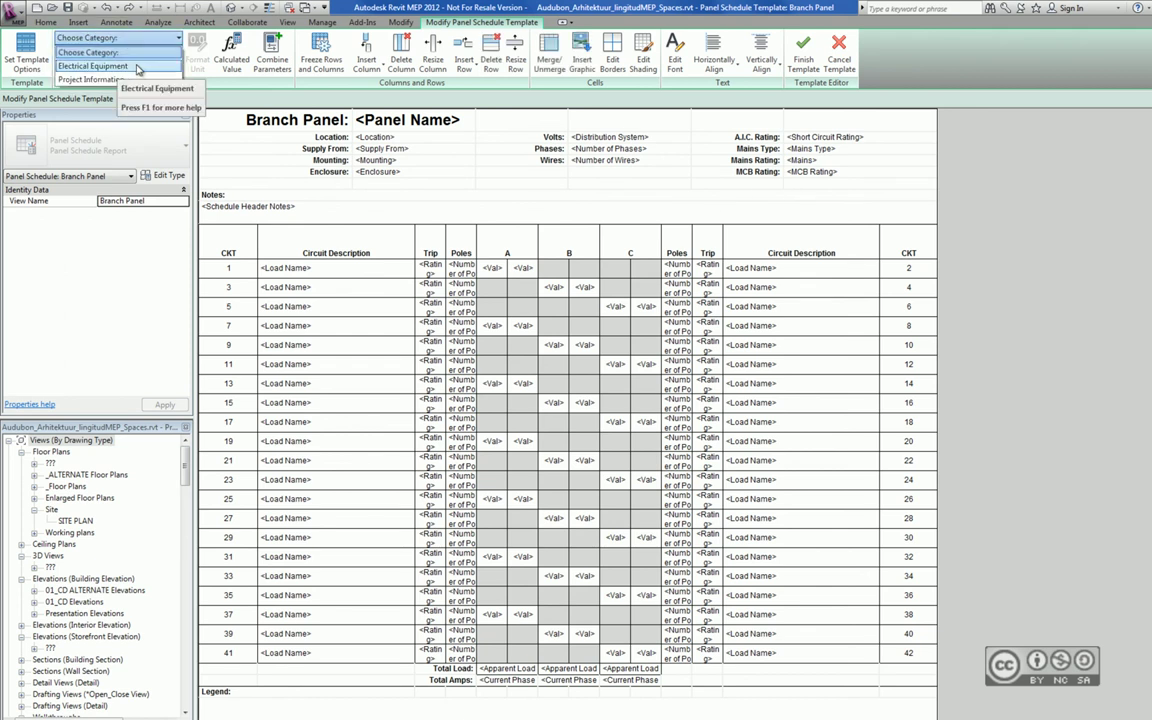
left_click(335, 270)
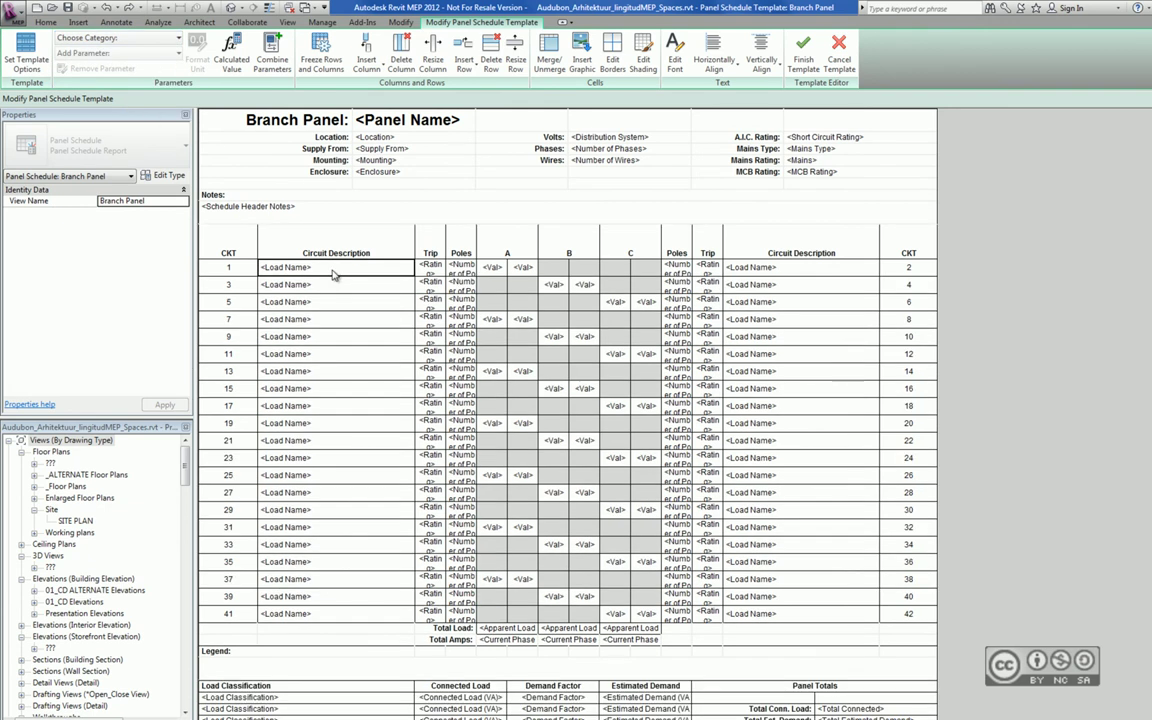
Step: Select the row 1 phase A value cell and review the Combine Parameters dialog, then dismiss it
left_click(493, 269)
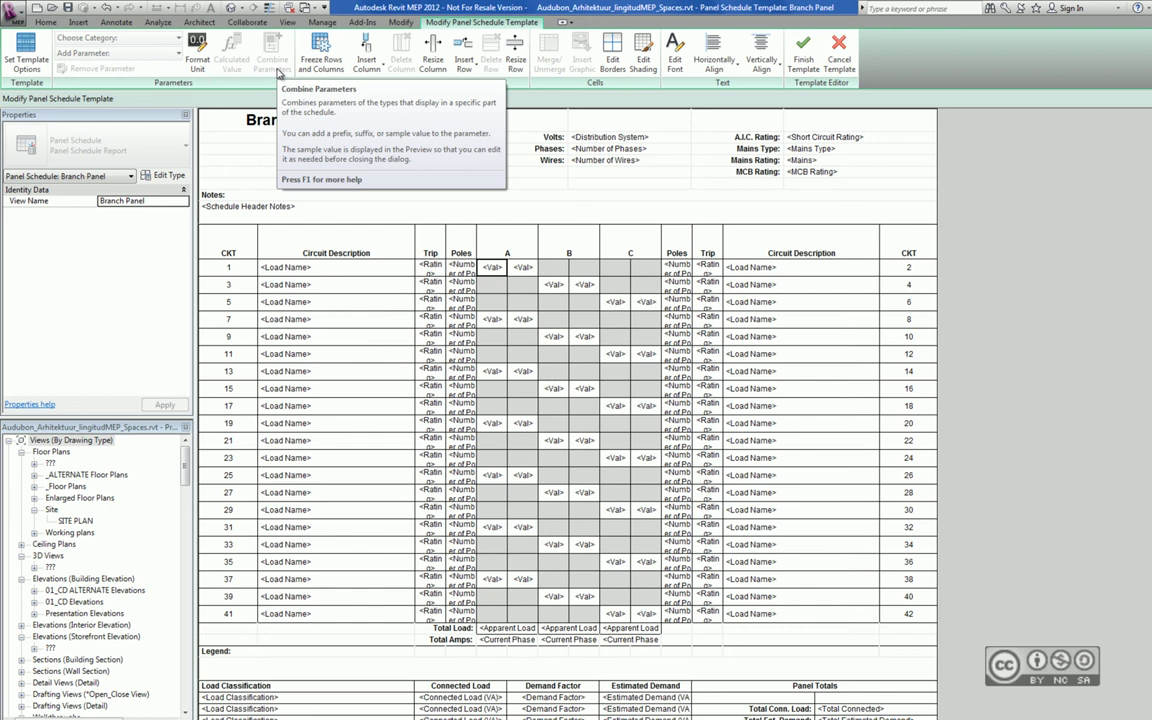
left_click(278, 71)
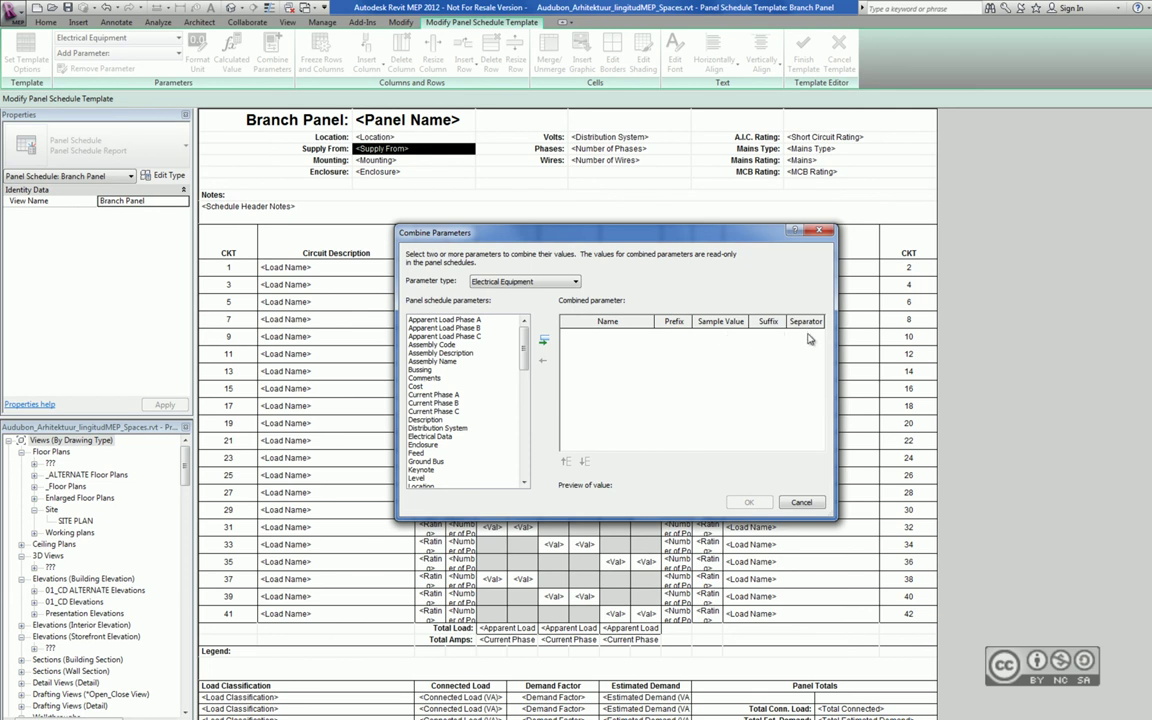
key("Escape")
left_click(322, 22)
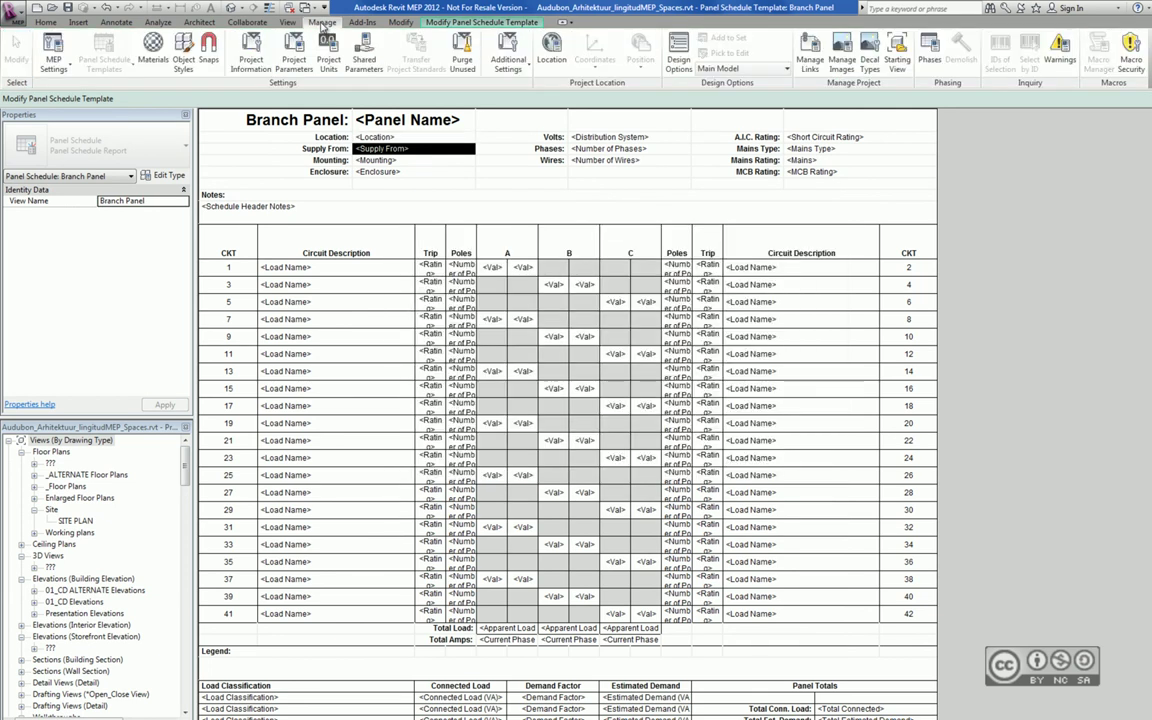
Step: Open MEP Electrical Settings and view its Panel Schedules page
left_click(53, 62)
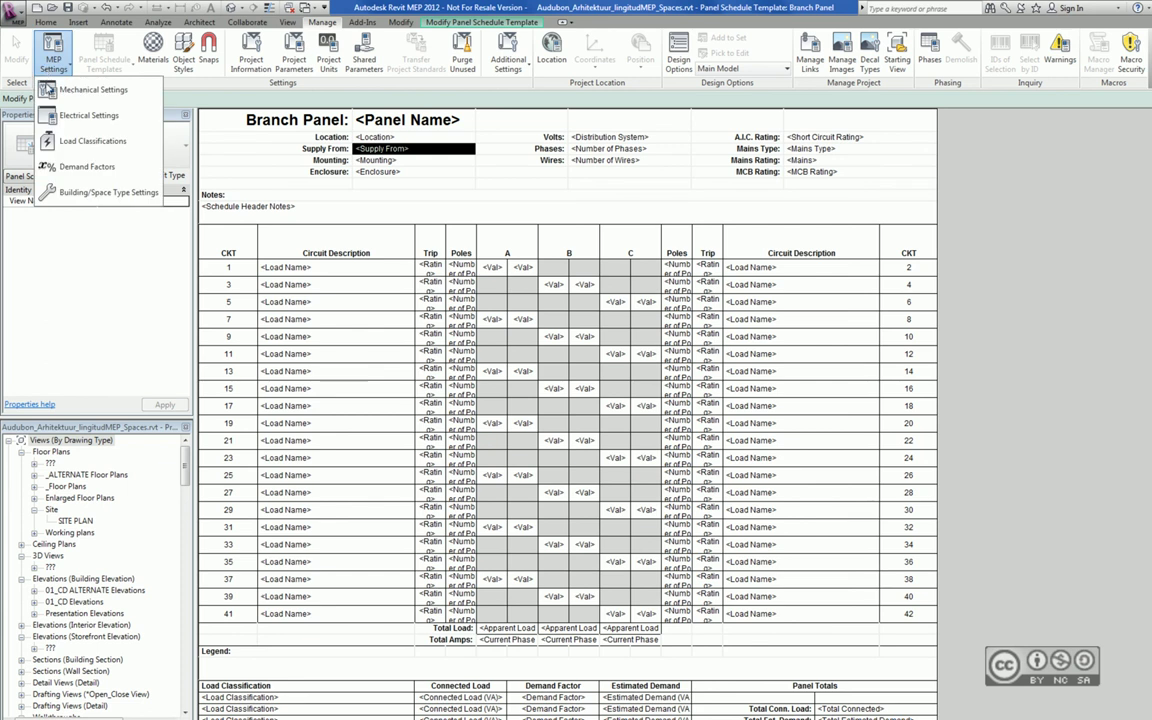
left_click(88, 115)
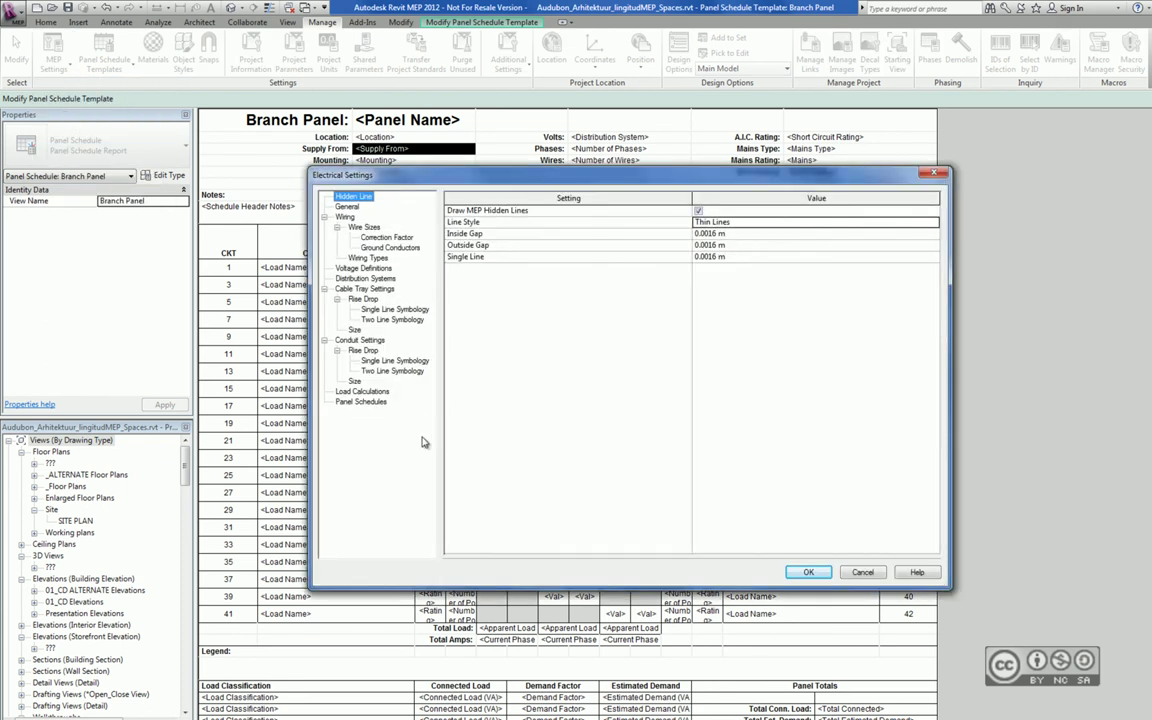
left_click(358, 401)
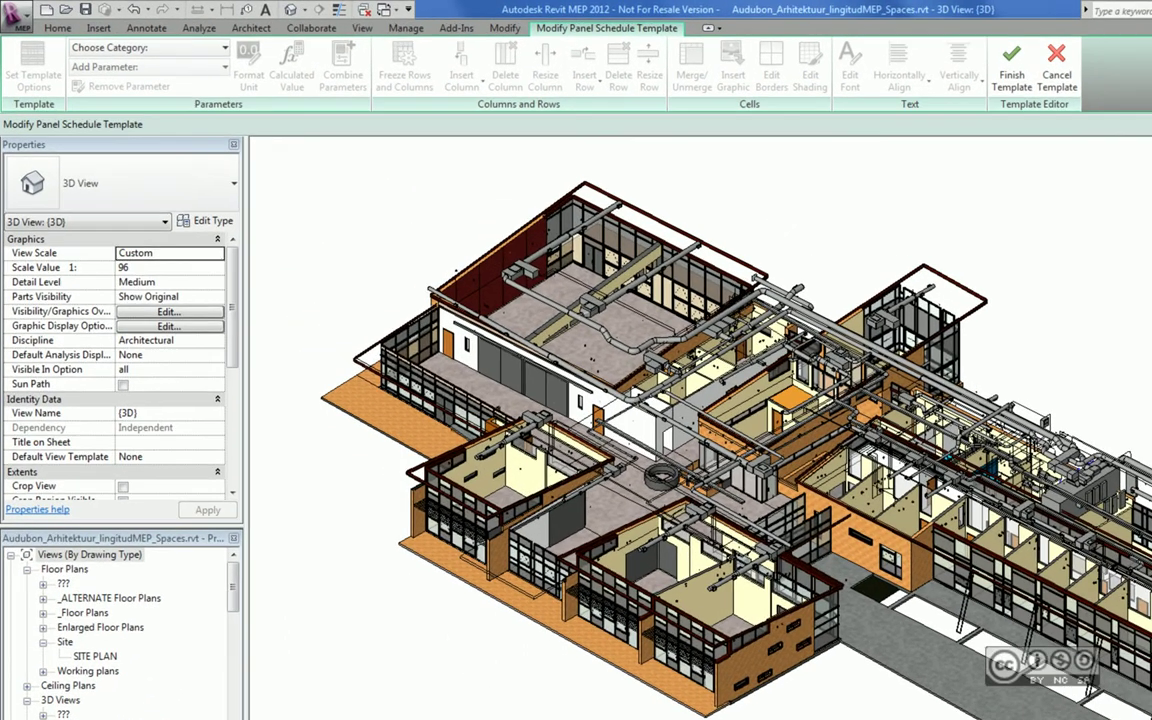
Step: Create a new Sheet List schedule from the View tab's Schedules menu
left_click(270, 21)
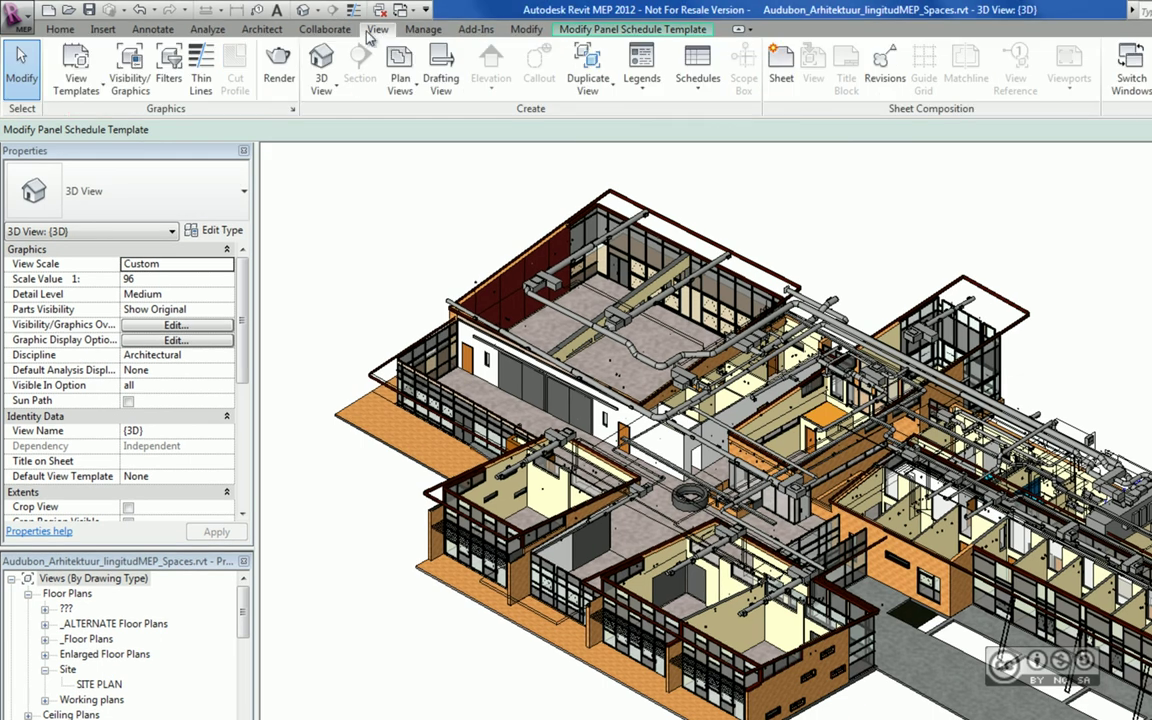
left_click(697, 72)
left_click(728, 188)
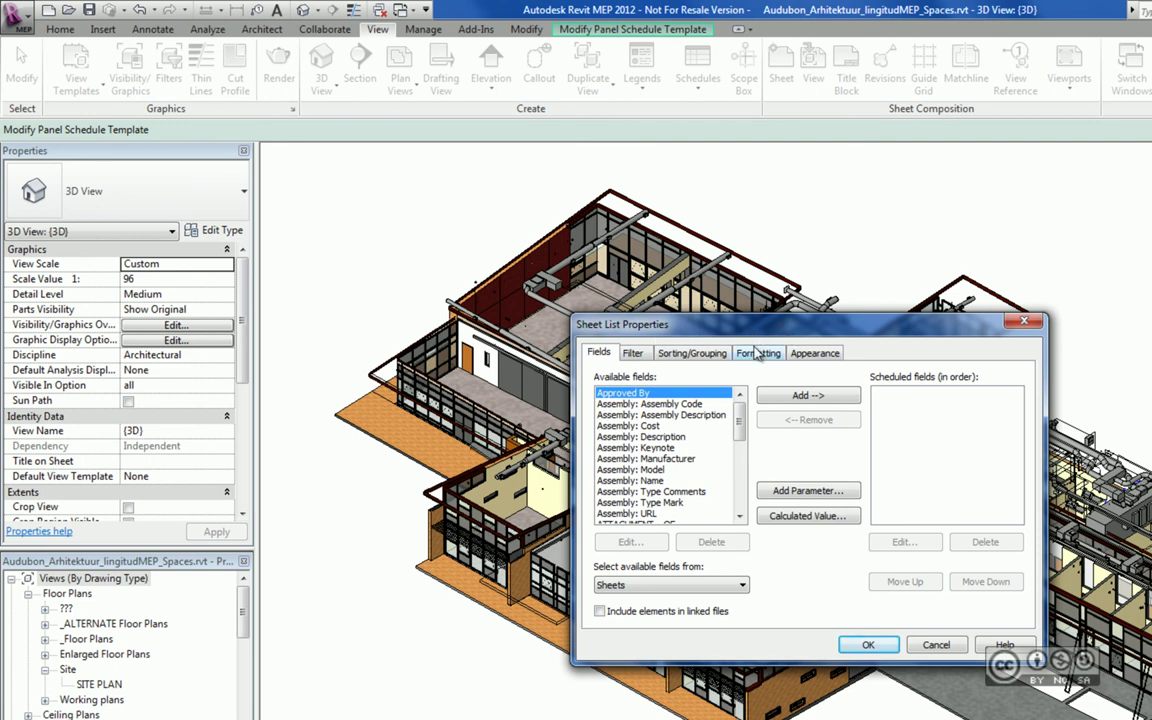
Step: Glance at the sheet list's Sorting/Grouping tab, cancel it, and start a View List schedule
left_click(686, 355)
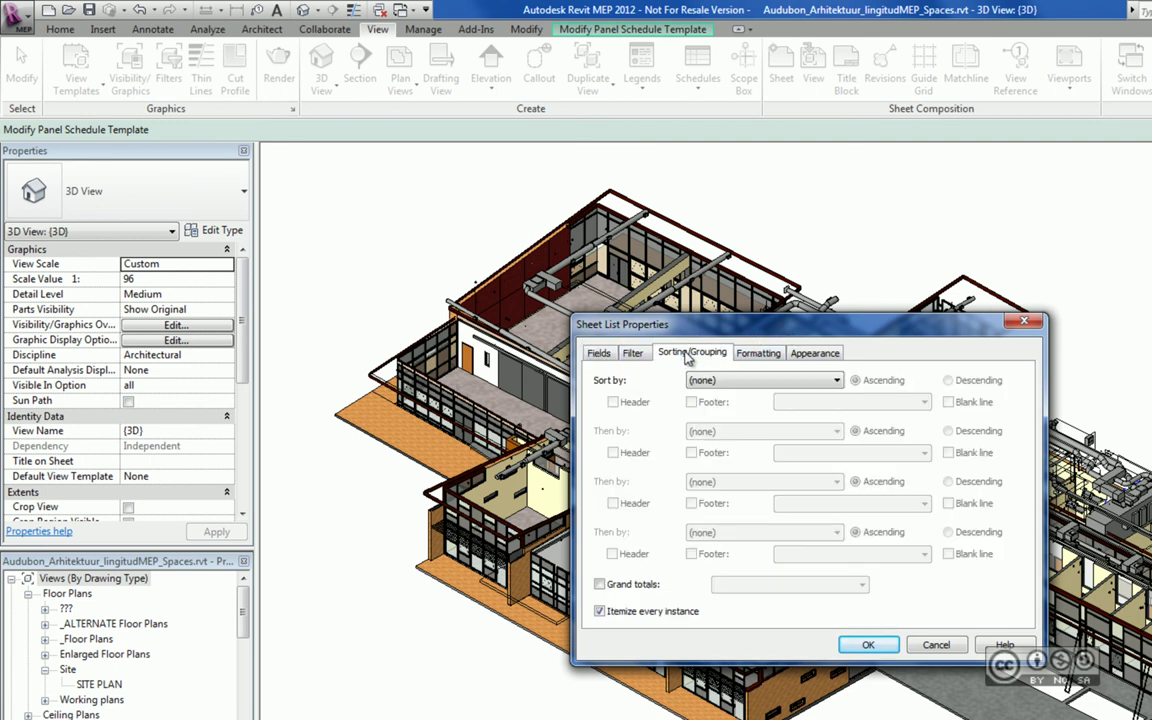
key("Escape")
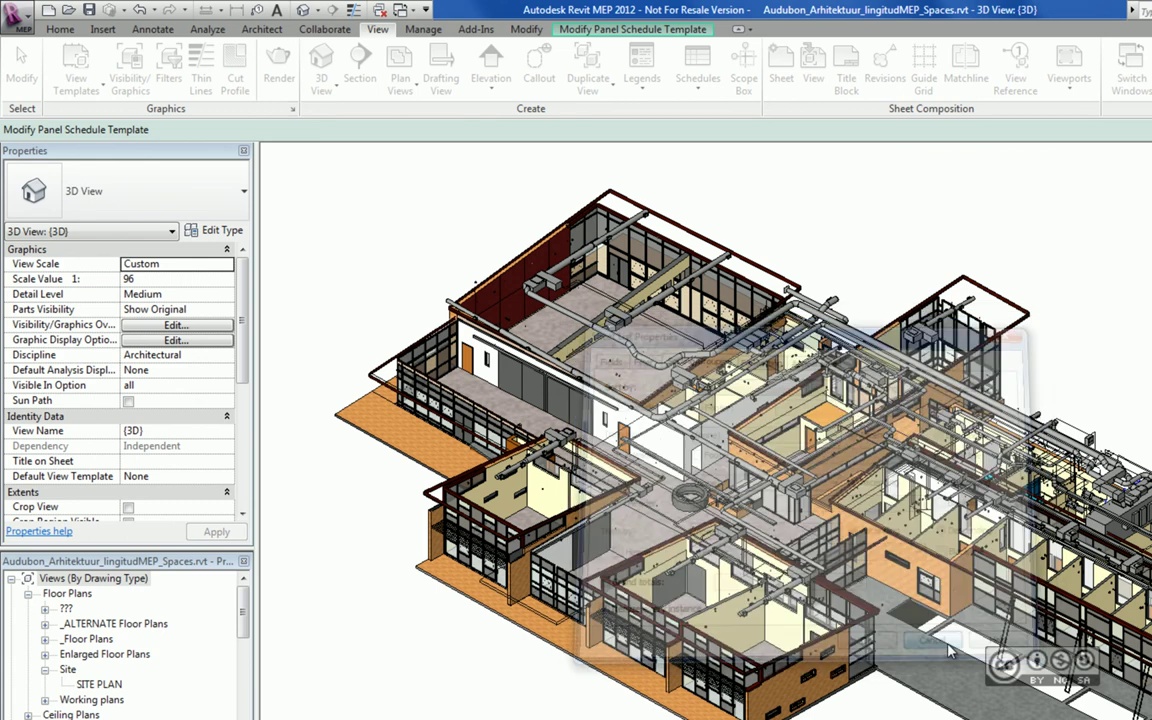
left_click(697, 80)
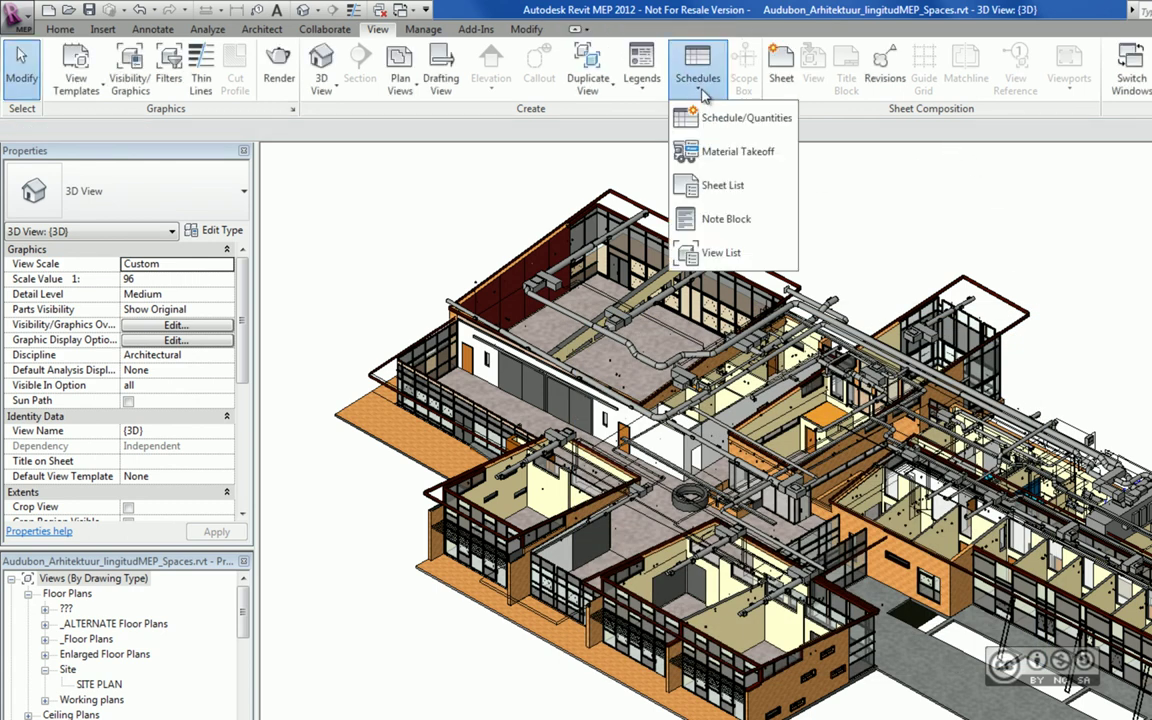
left_click(721, 252)
left_click_drag(741, 296, 803, 335)
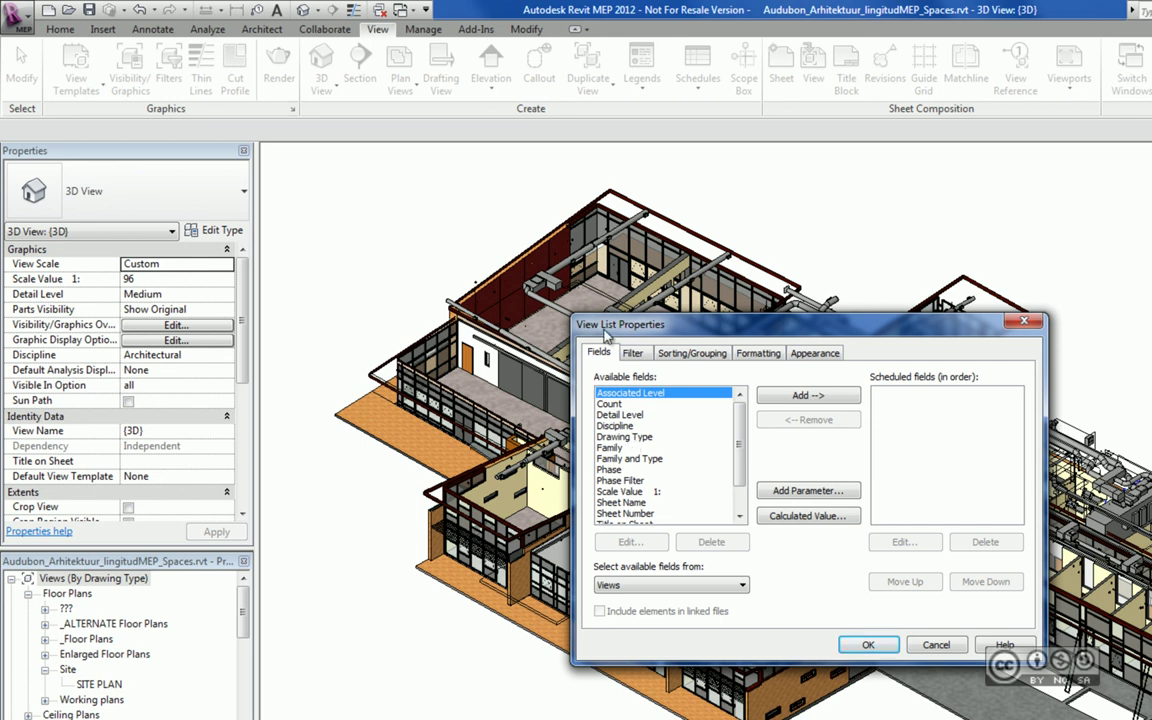
Step: Add Sheet Number to the view list's scheduled fields
left_click(666, 482)
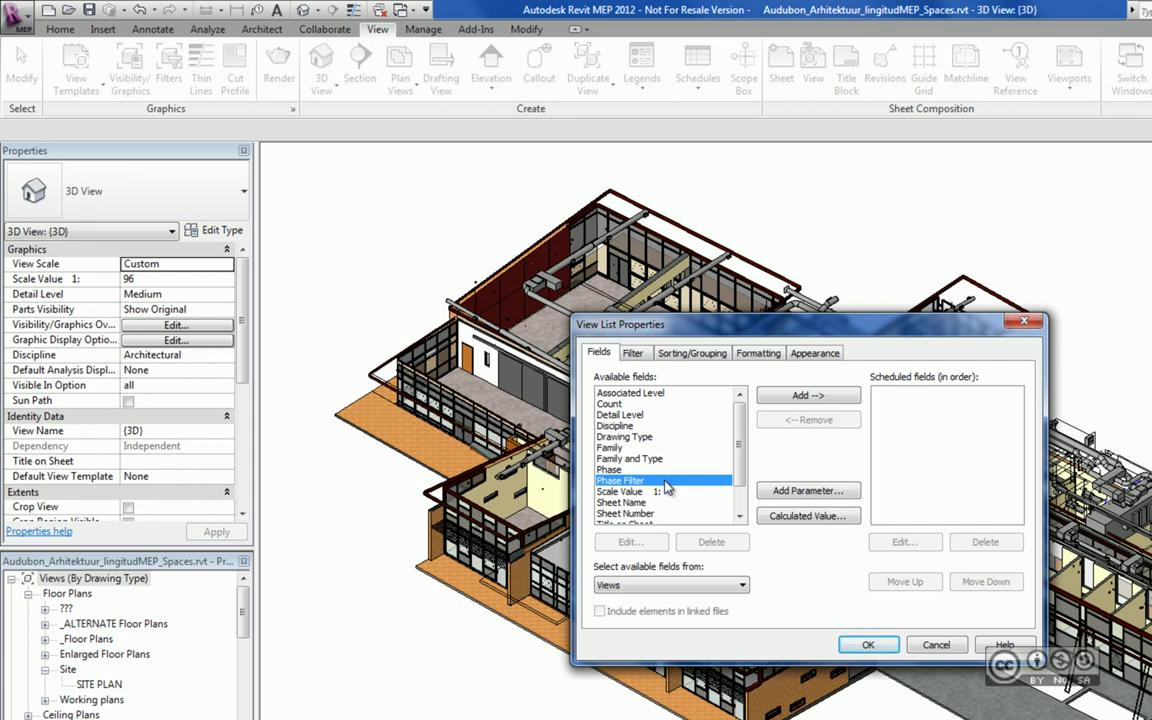
left_click(632, 353)
left_click(598, 353)
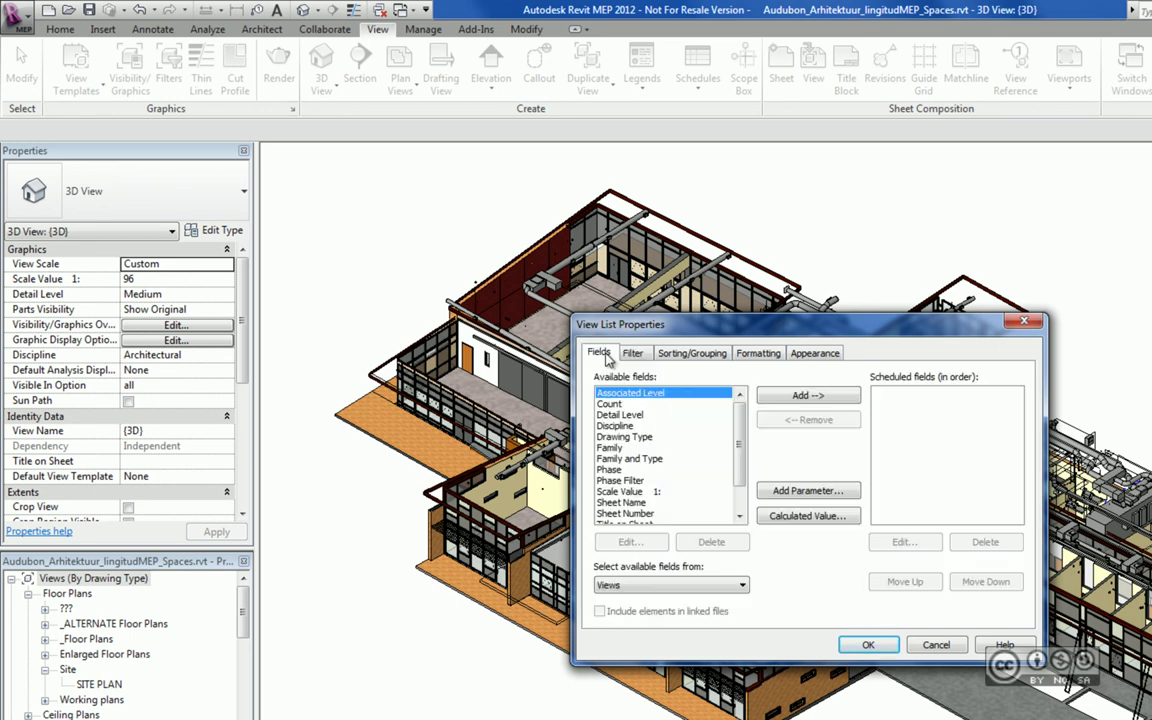
scroll(745, 470, "down", 1)
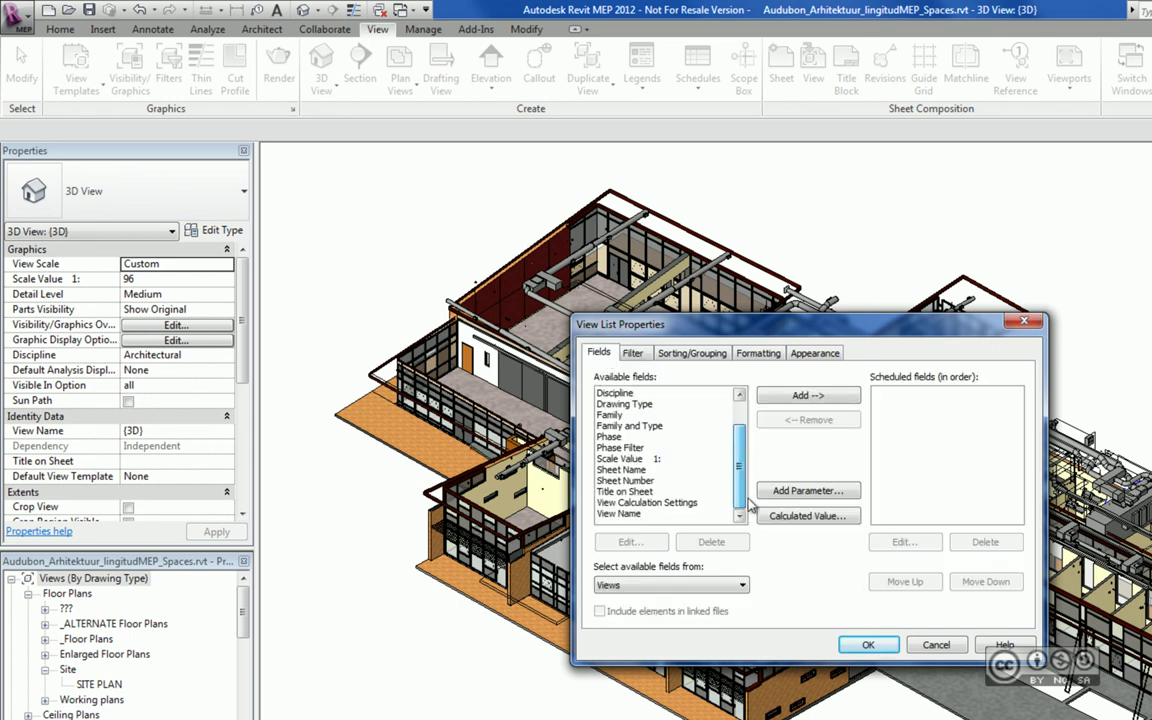
left_click(625, 480)
left_click(829, 398)
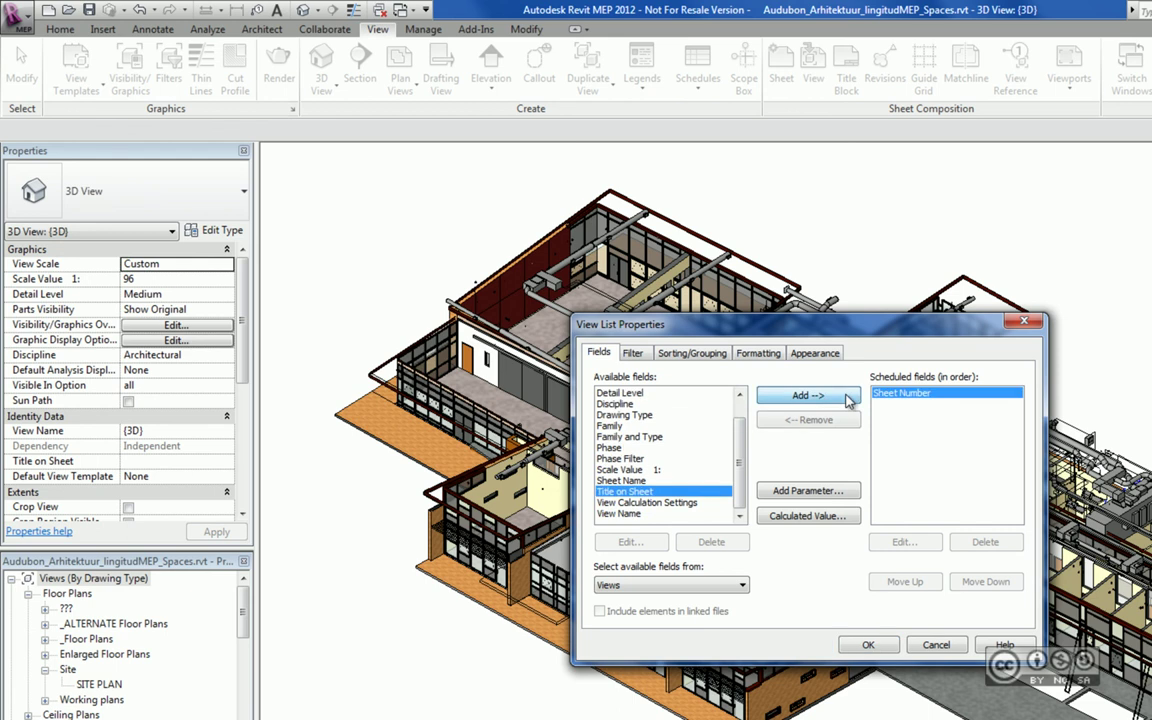
Step: Filter the view list by Sheet Number 'does not contain' and start entering the filter value
left_click(632, 353)
left_click(745, 380)
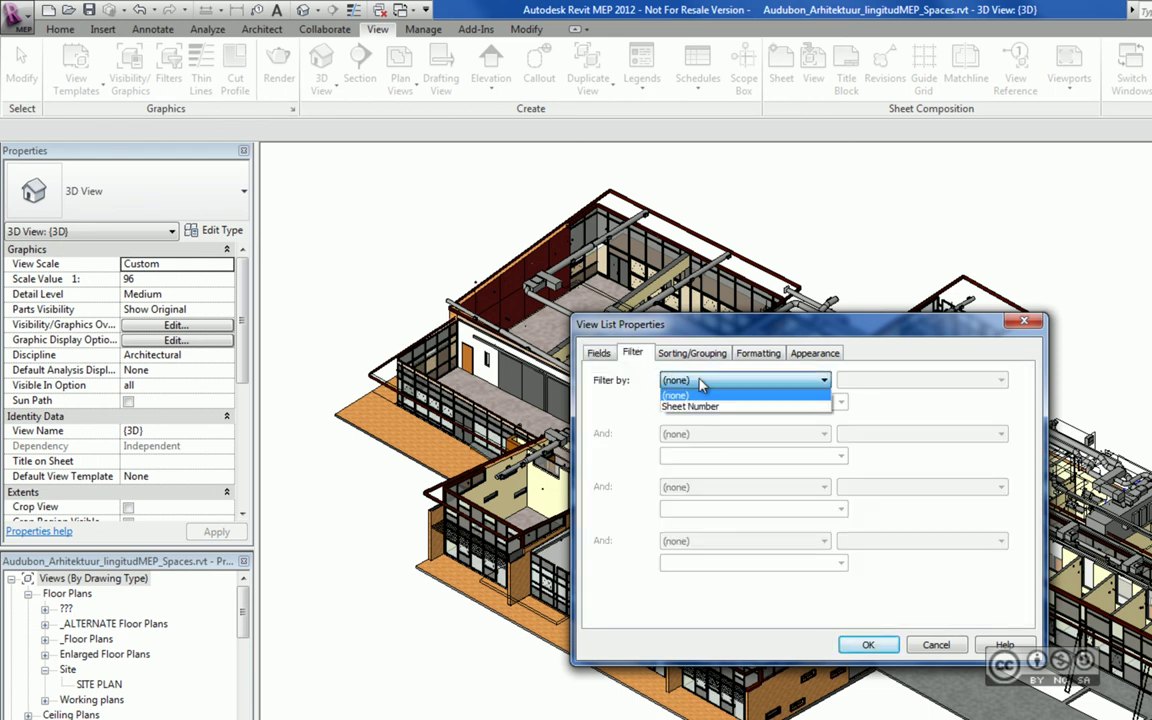
left_click(694, 405)
left_click(868, 381)
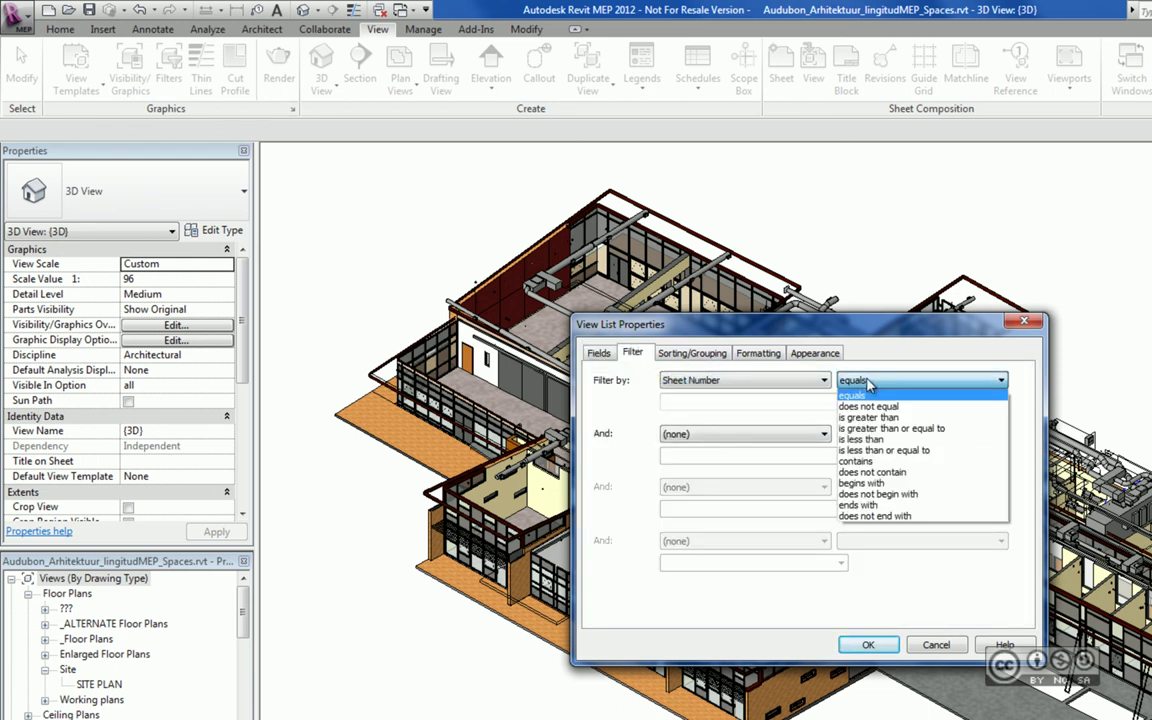
left_click(887, 474)
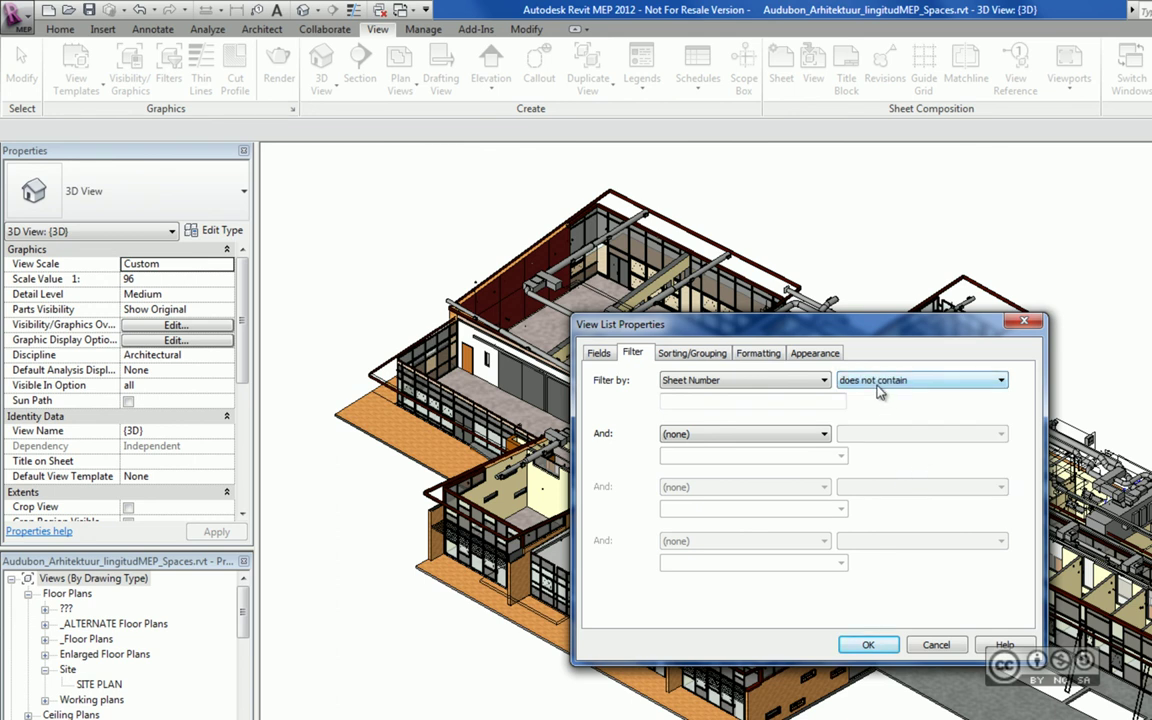
left_click(691, 399)
left_click(691, 398)
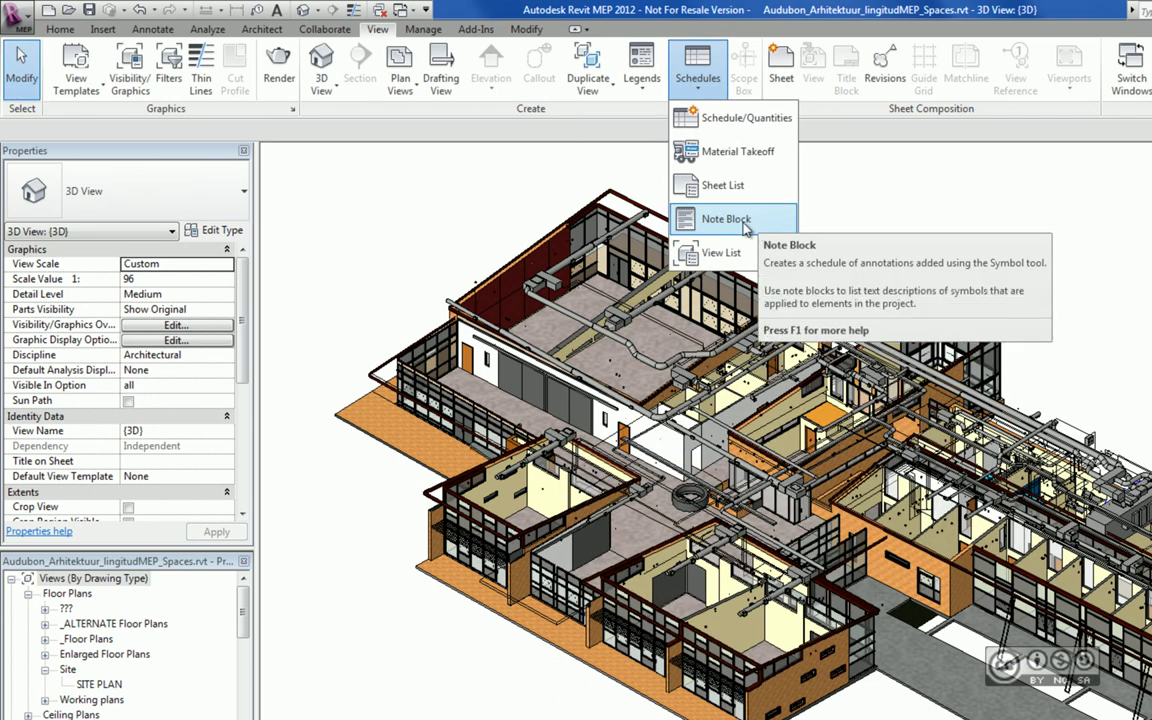
Step: Create a Note Block schedule from the annotation family list, keeping the default name 'Note Block'
left_click(745, 225)
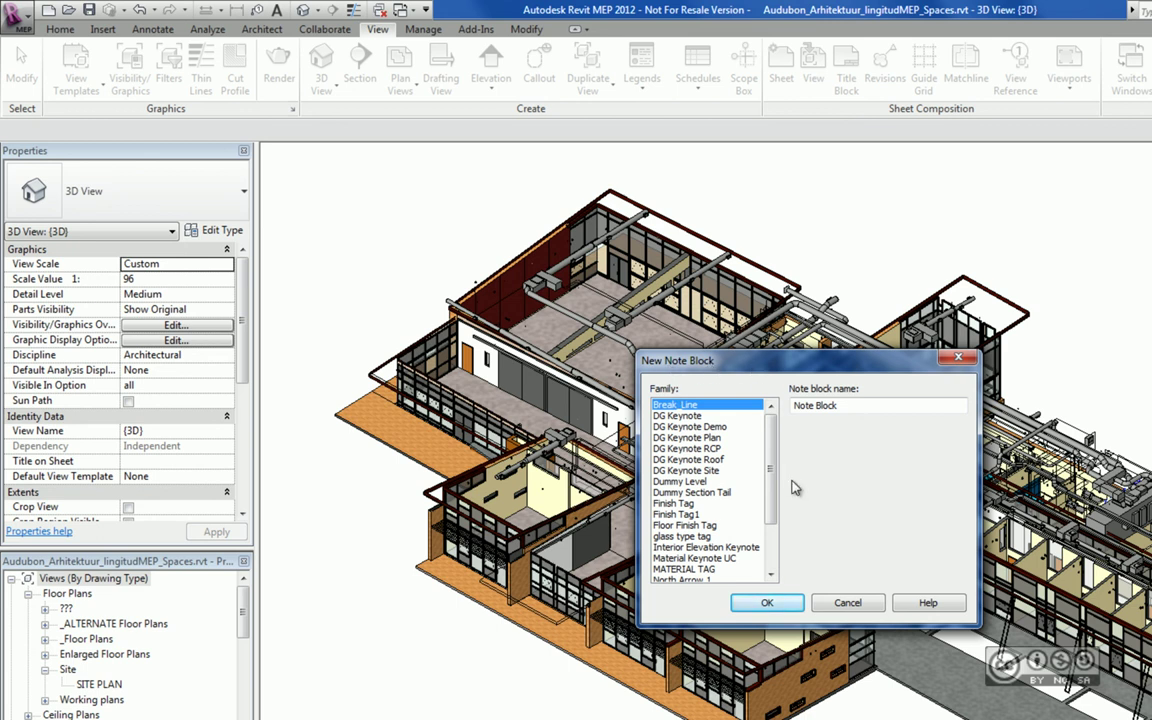
scroll(795, 487, "down", 2)
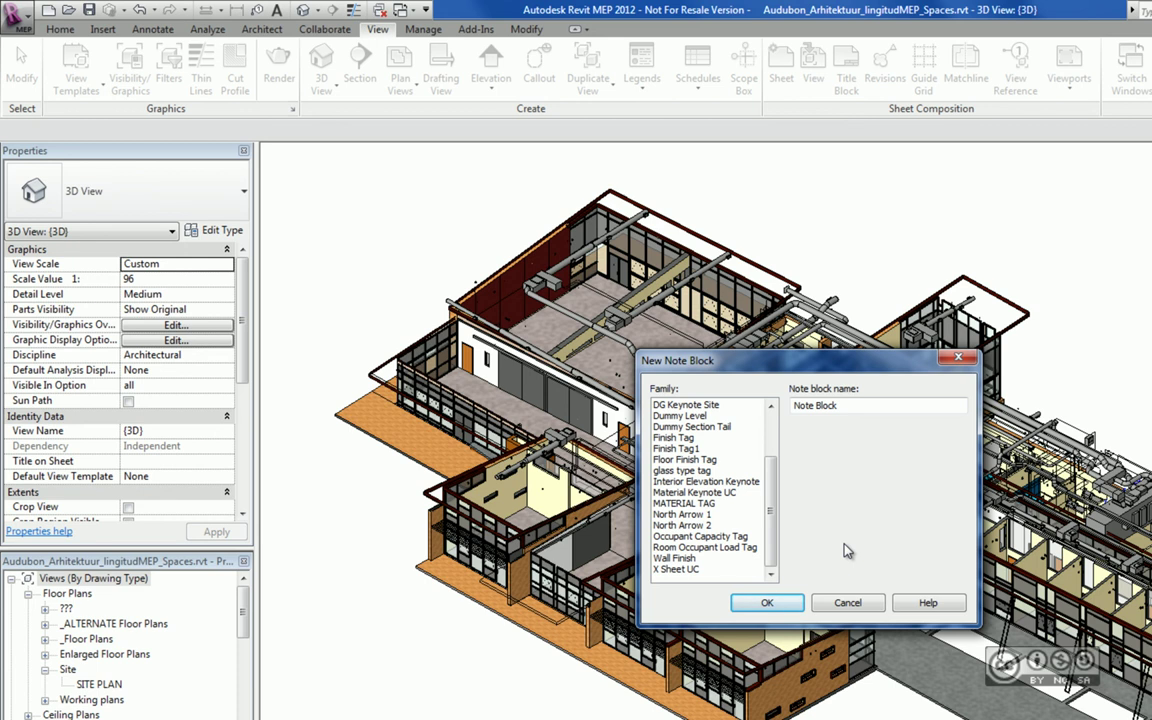
left_click_drag(772, 518, 775, 471)
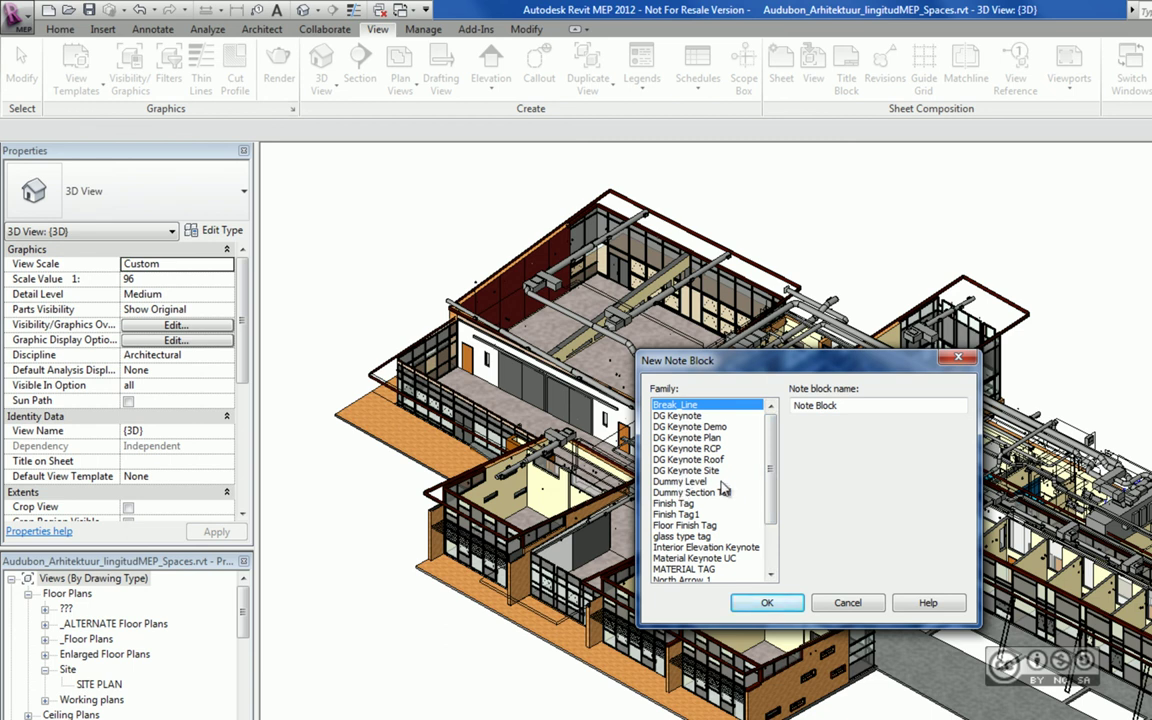
key("Return")
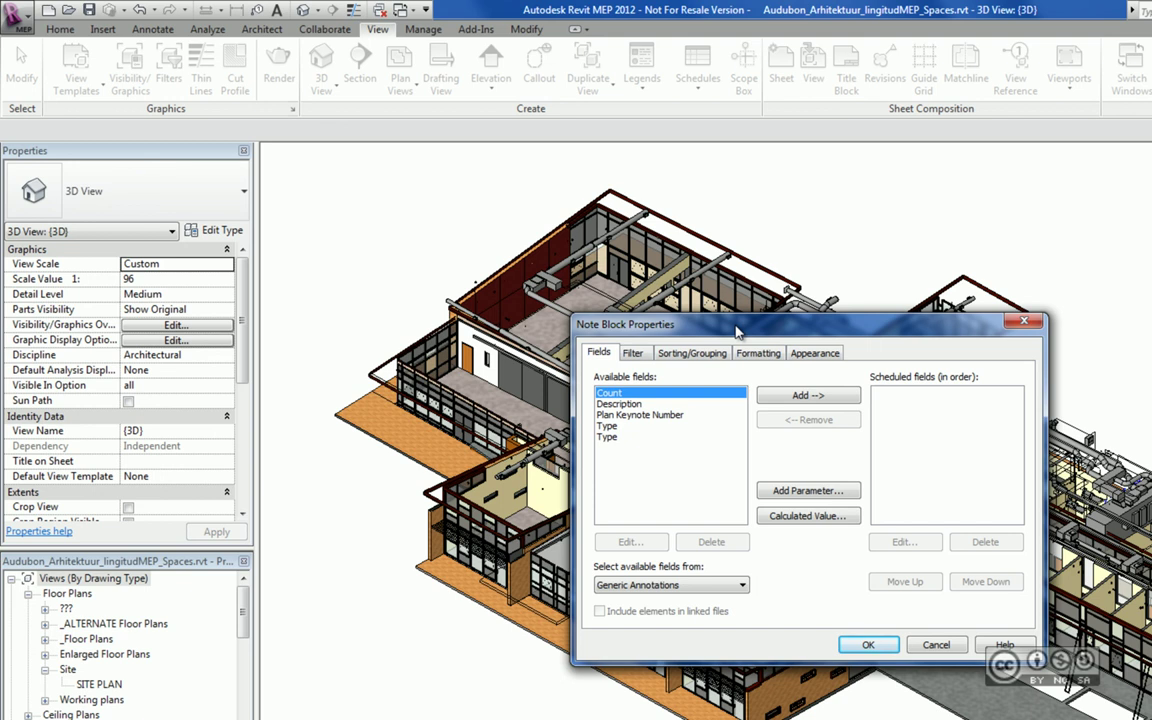
Step: Review the note block's sorting options, then its available fields: Count, Description, Plan Keynote Number, Type
left_click(692, 353)
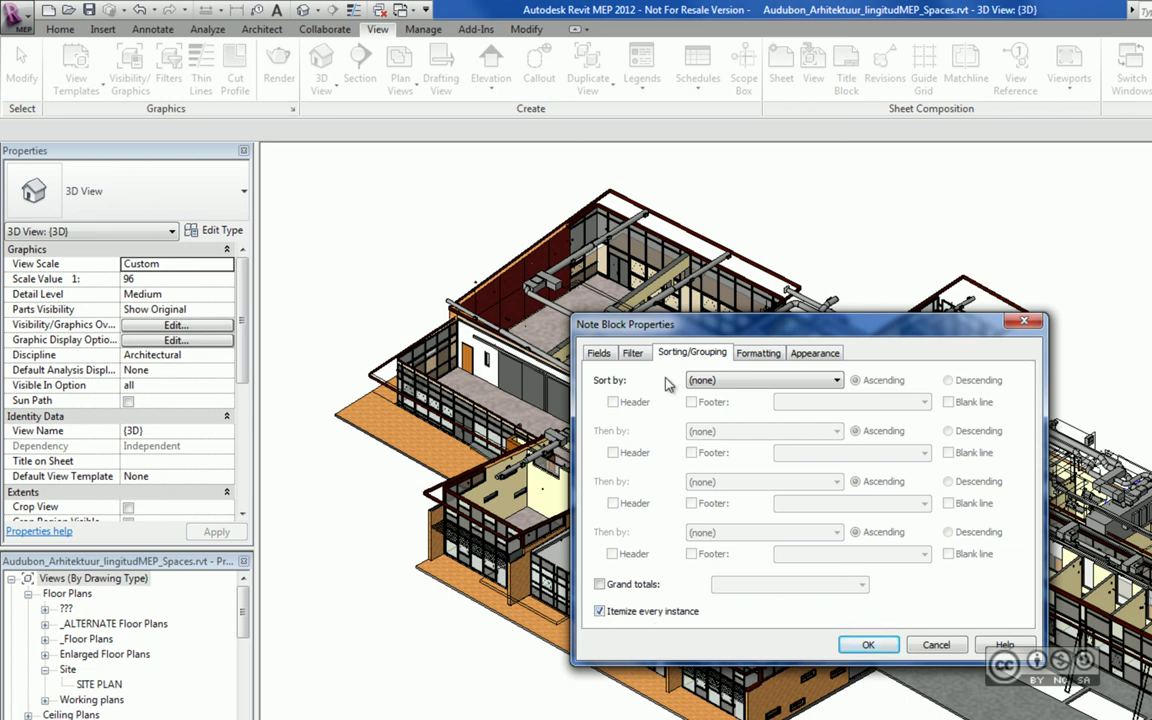
left_click(600, 356)
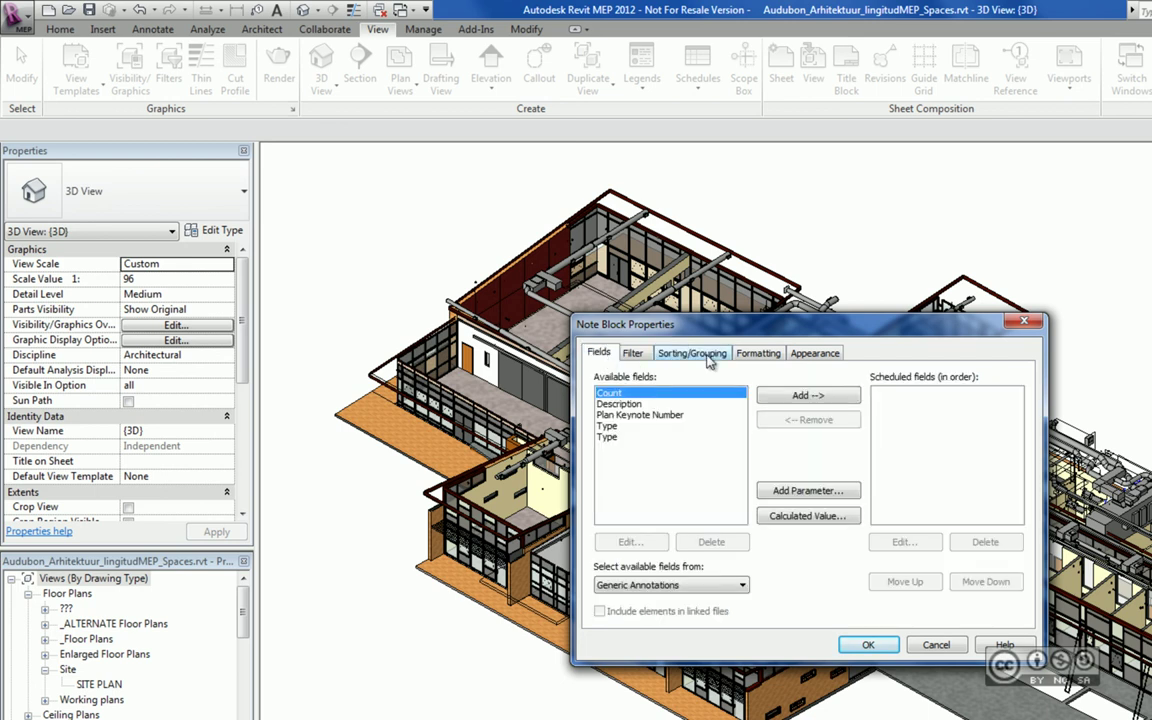